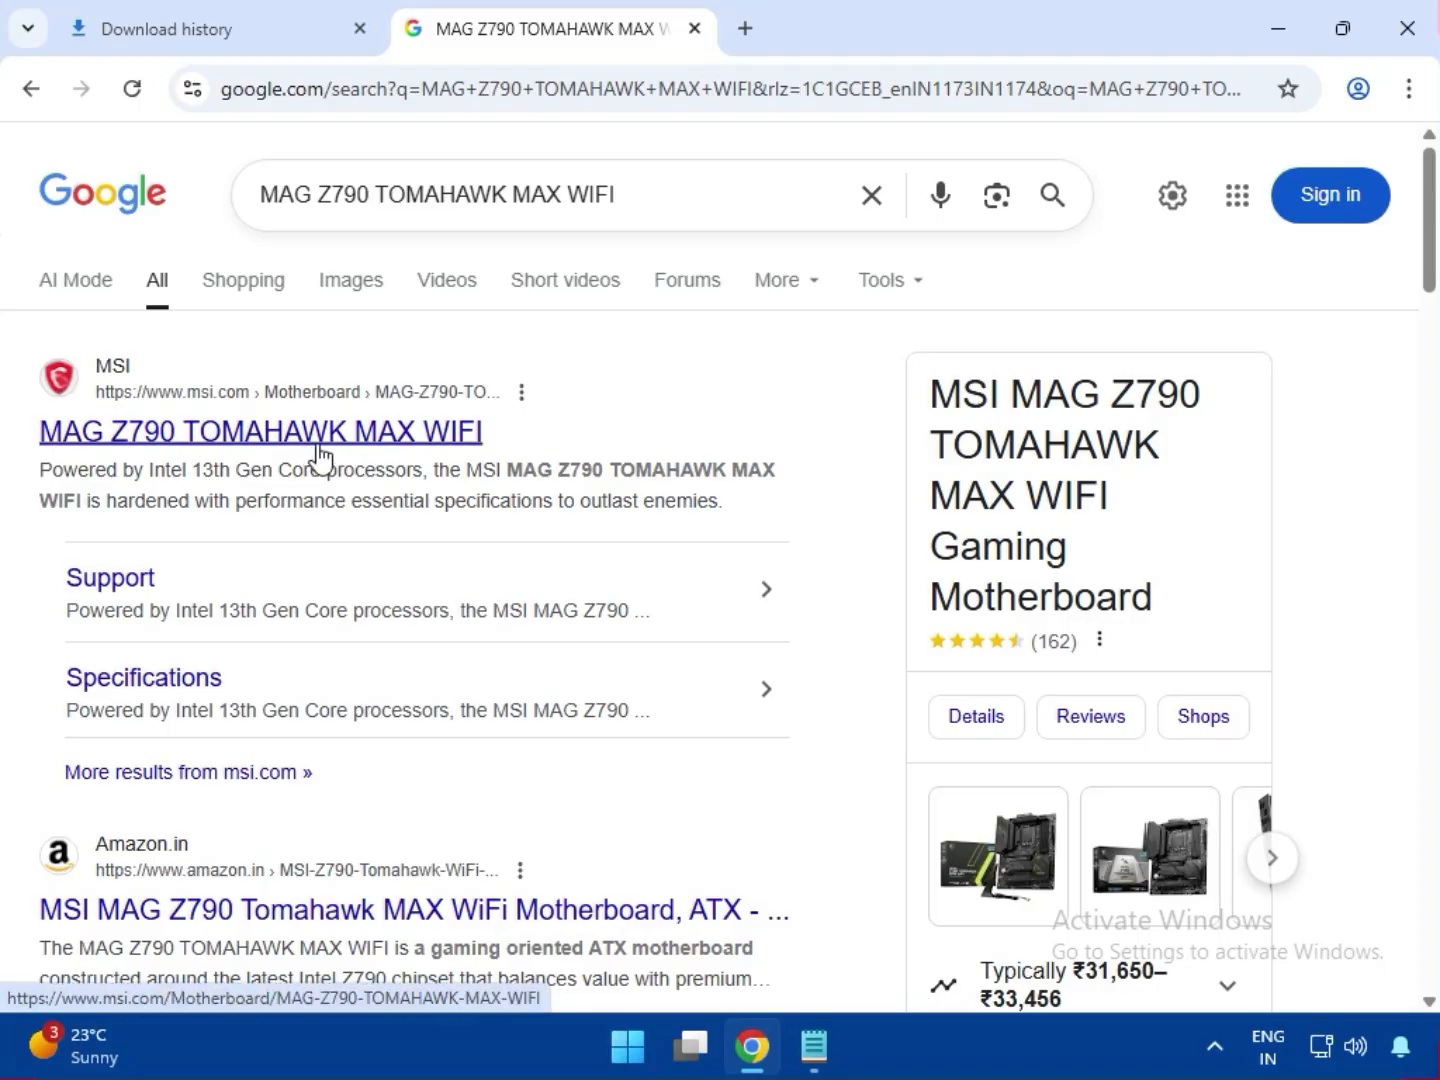
Open MSI's MAG Z790 TOMAHAWK MAX WIFI product page from the search results and go to its Support section
click(329, 438)
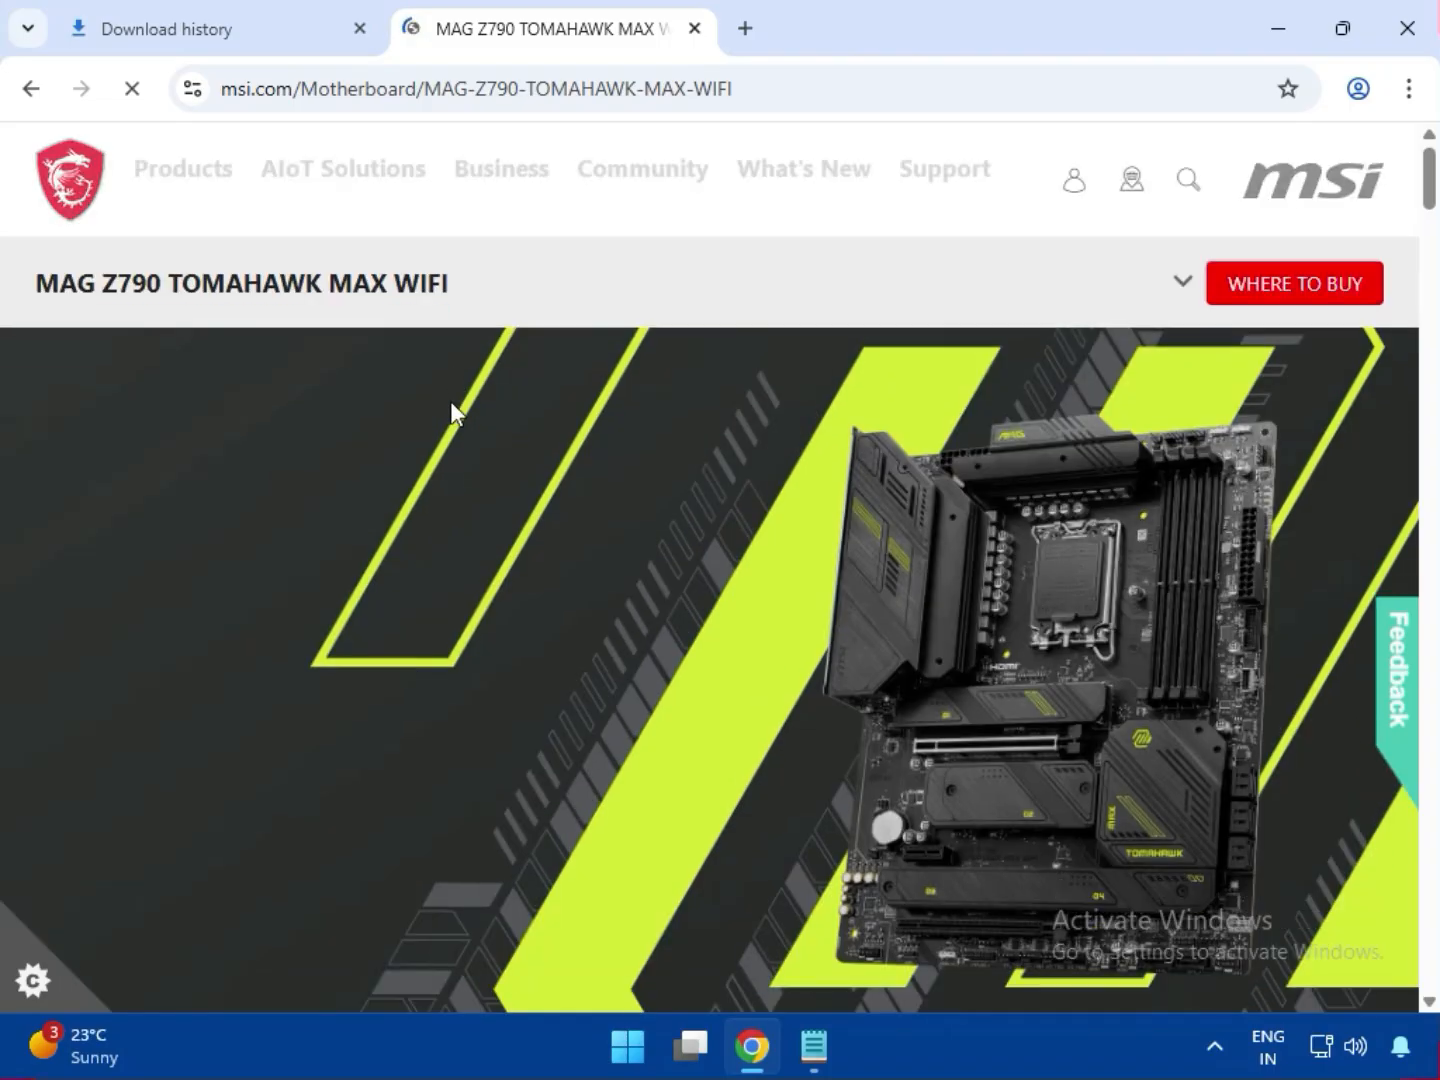
click(1185, 287)
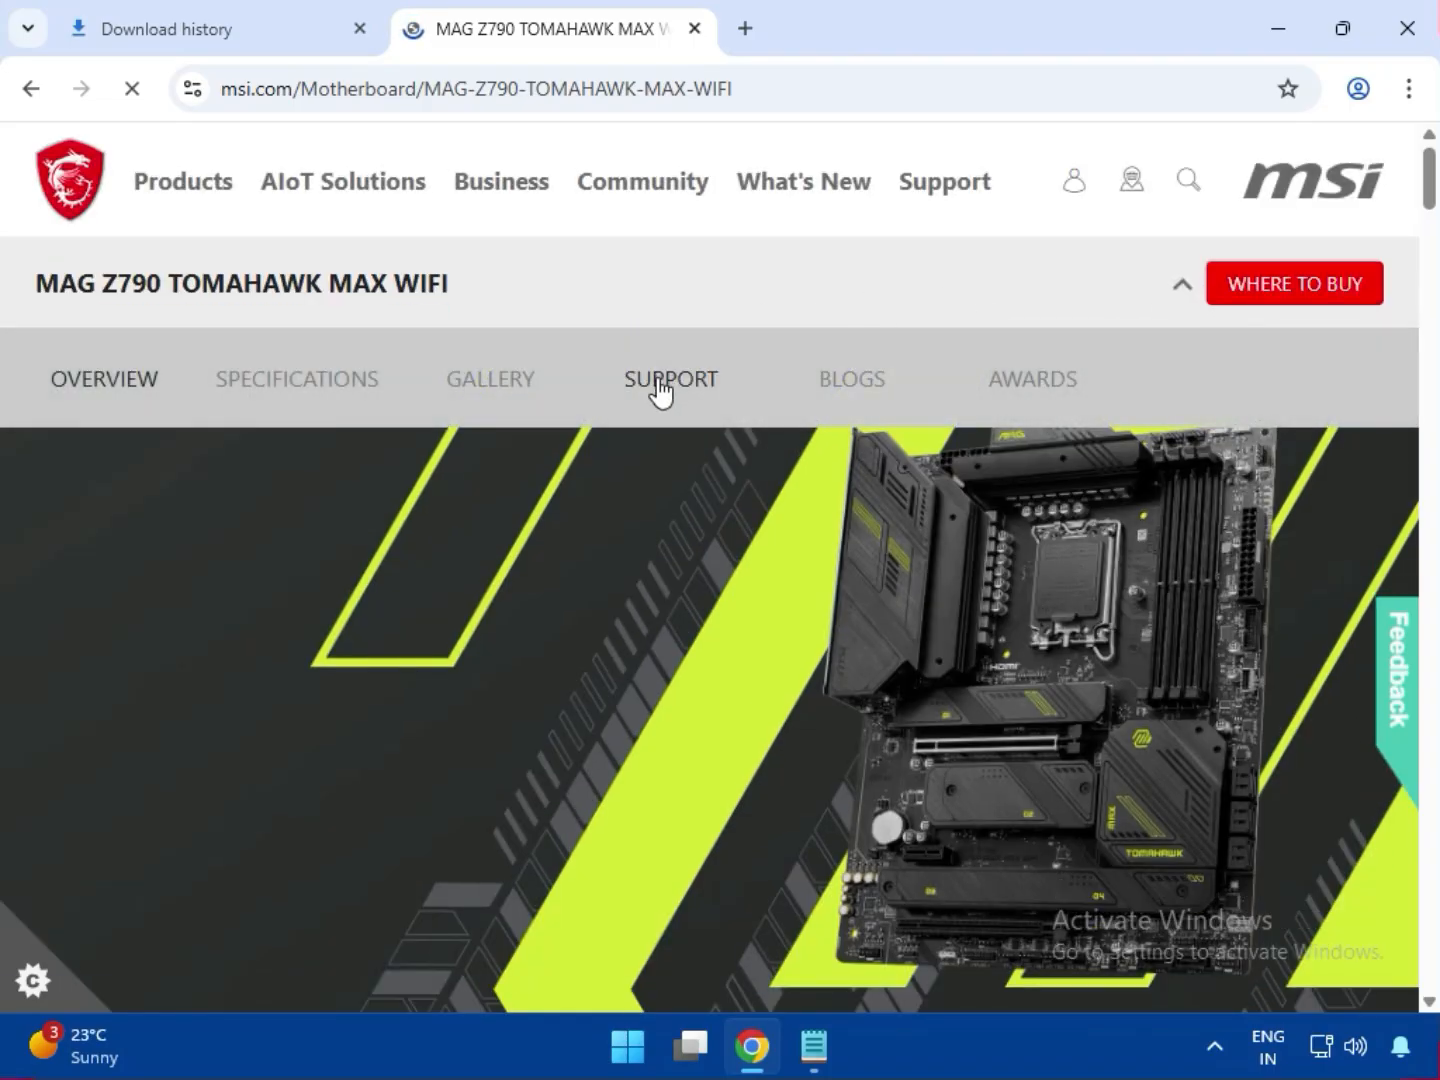
click(658, 380)
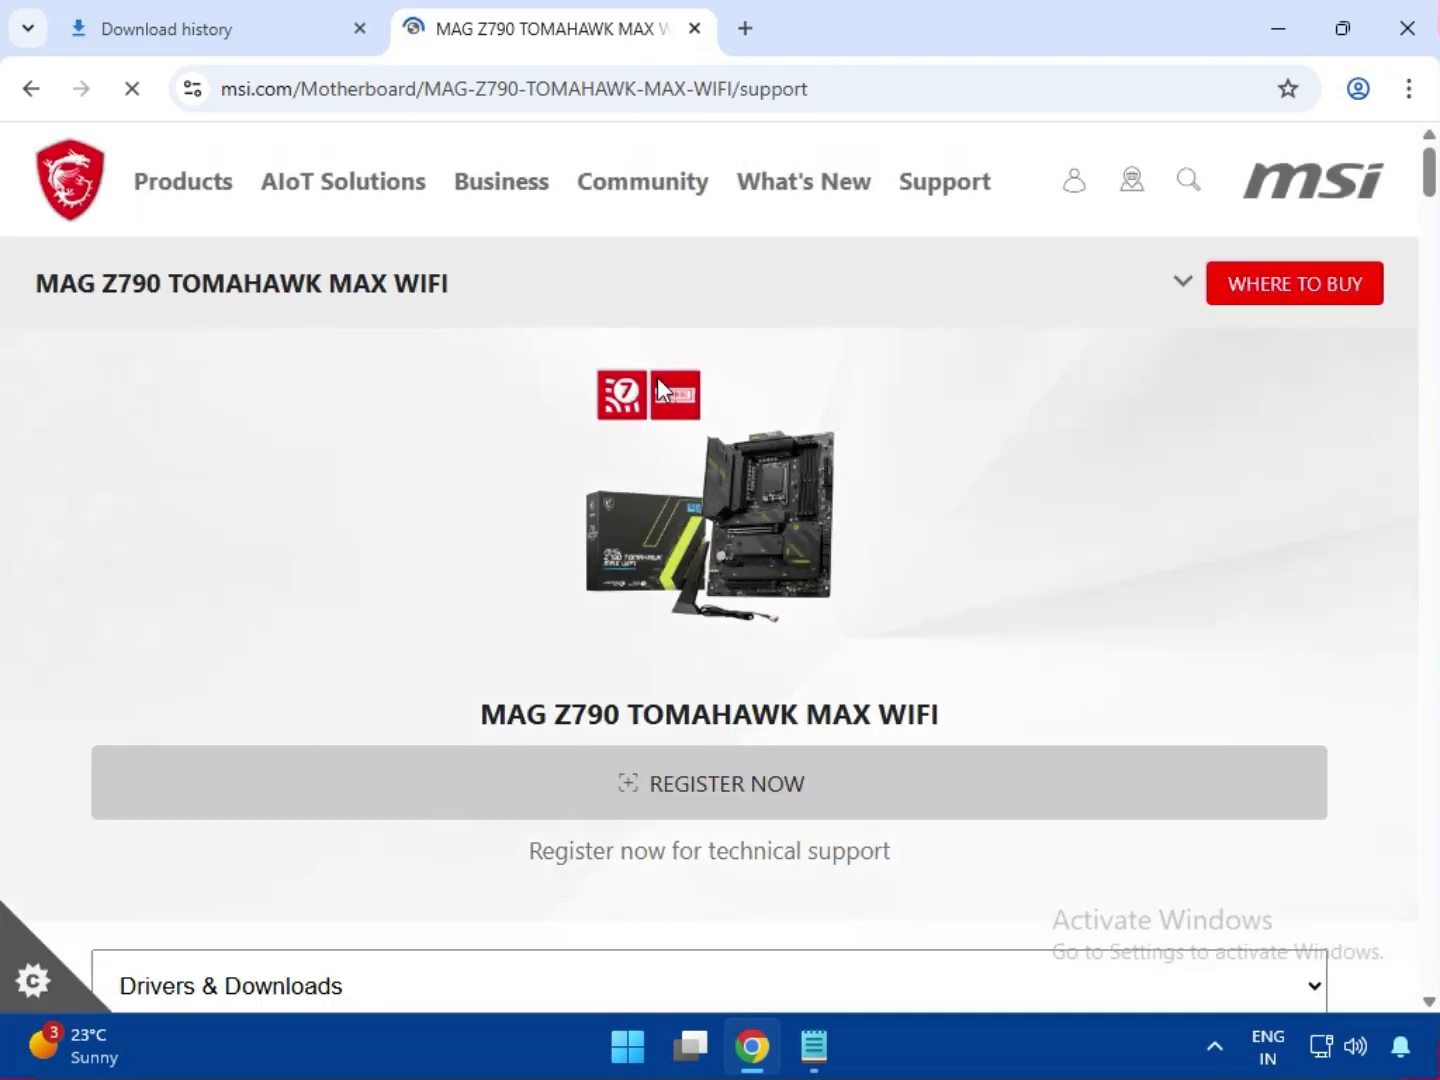
Set the support page to Drivers & Downloads, type Driver, with Win11 64 as the operating system
scroll(601, 545, down, 3)
click(432, 712)
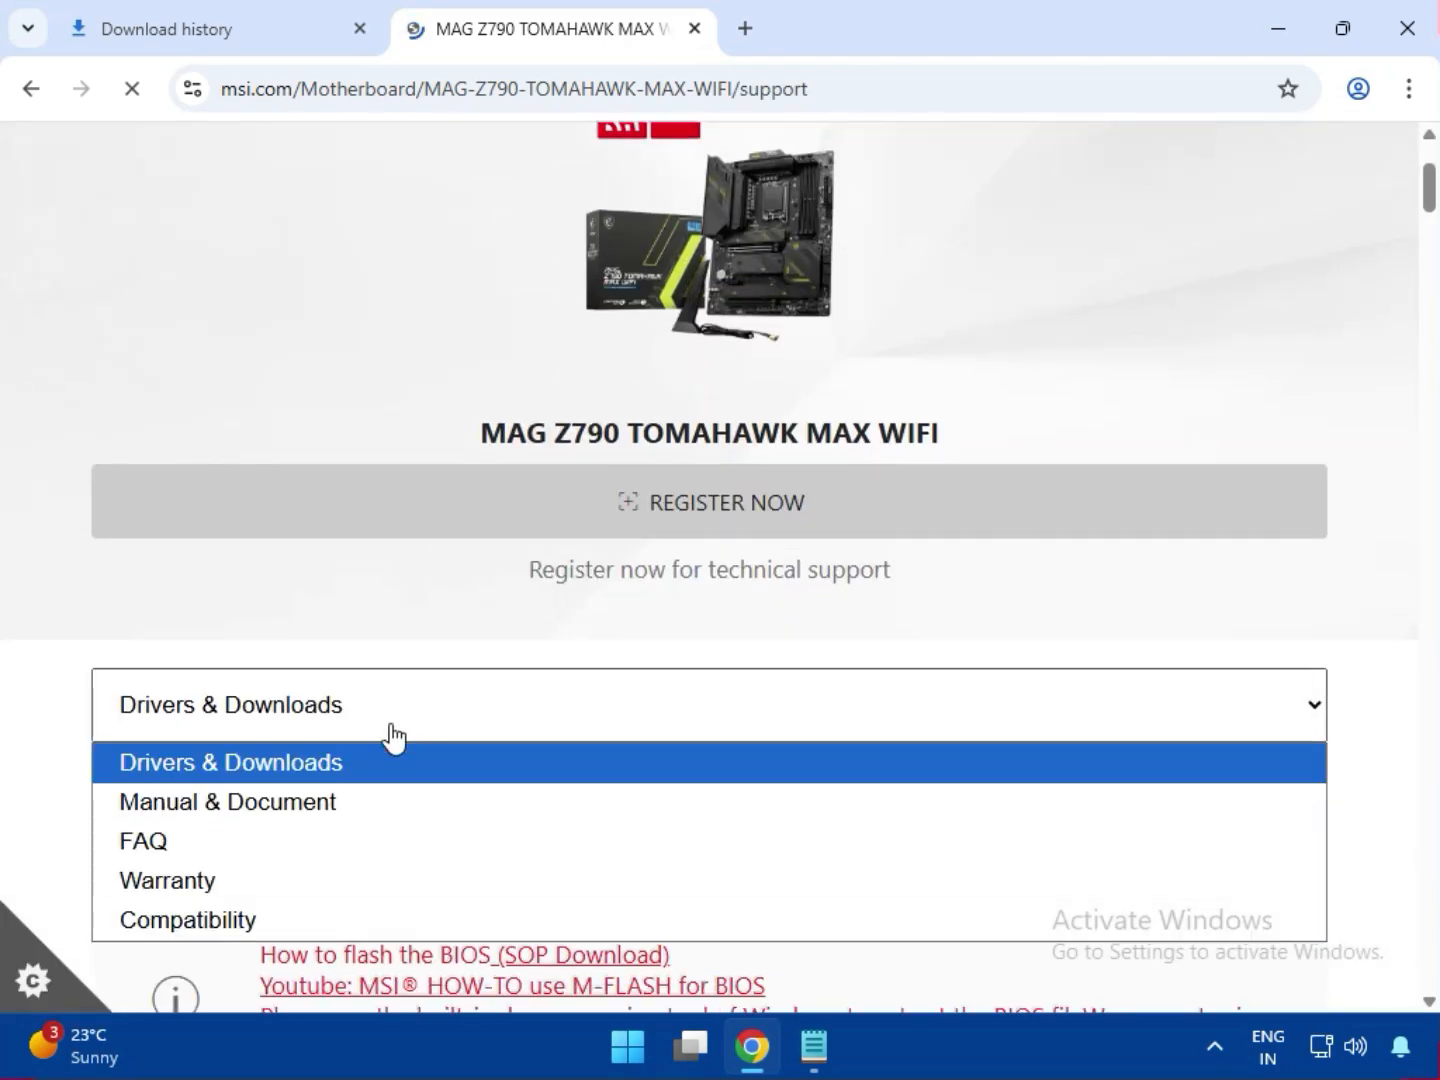
click(337, 768)
scroll(378, 738, down, 1)
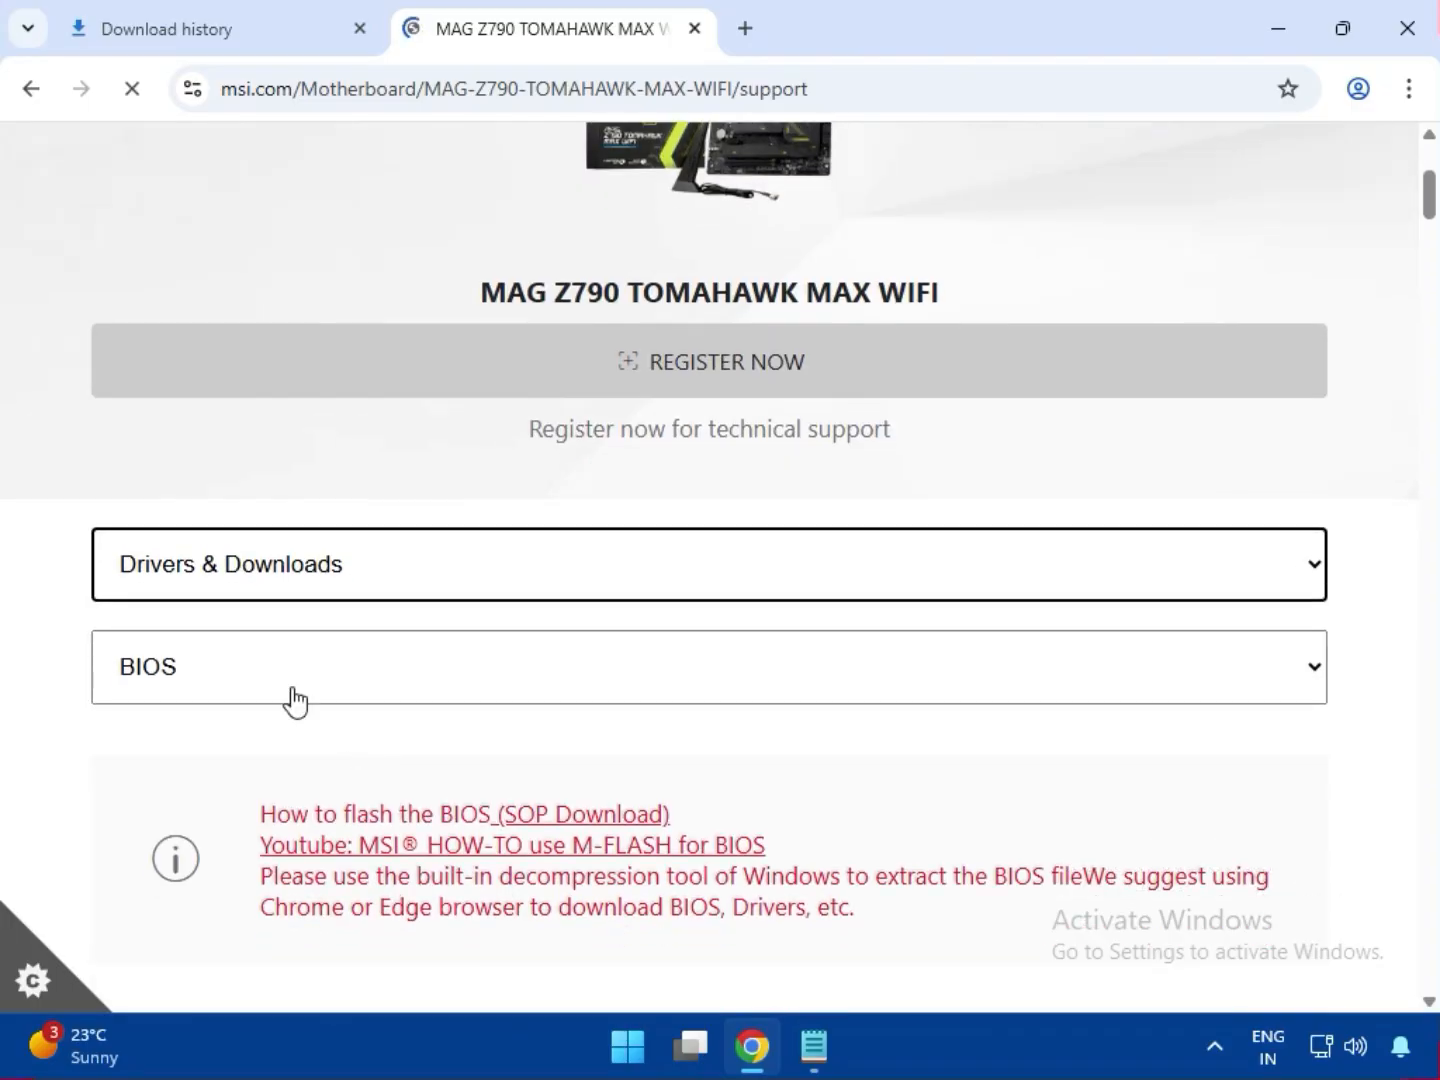
click(283, 686)
click(253, 764)
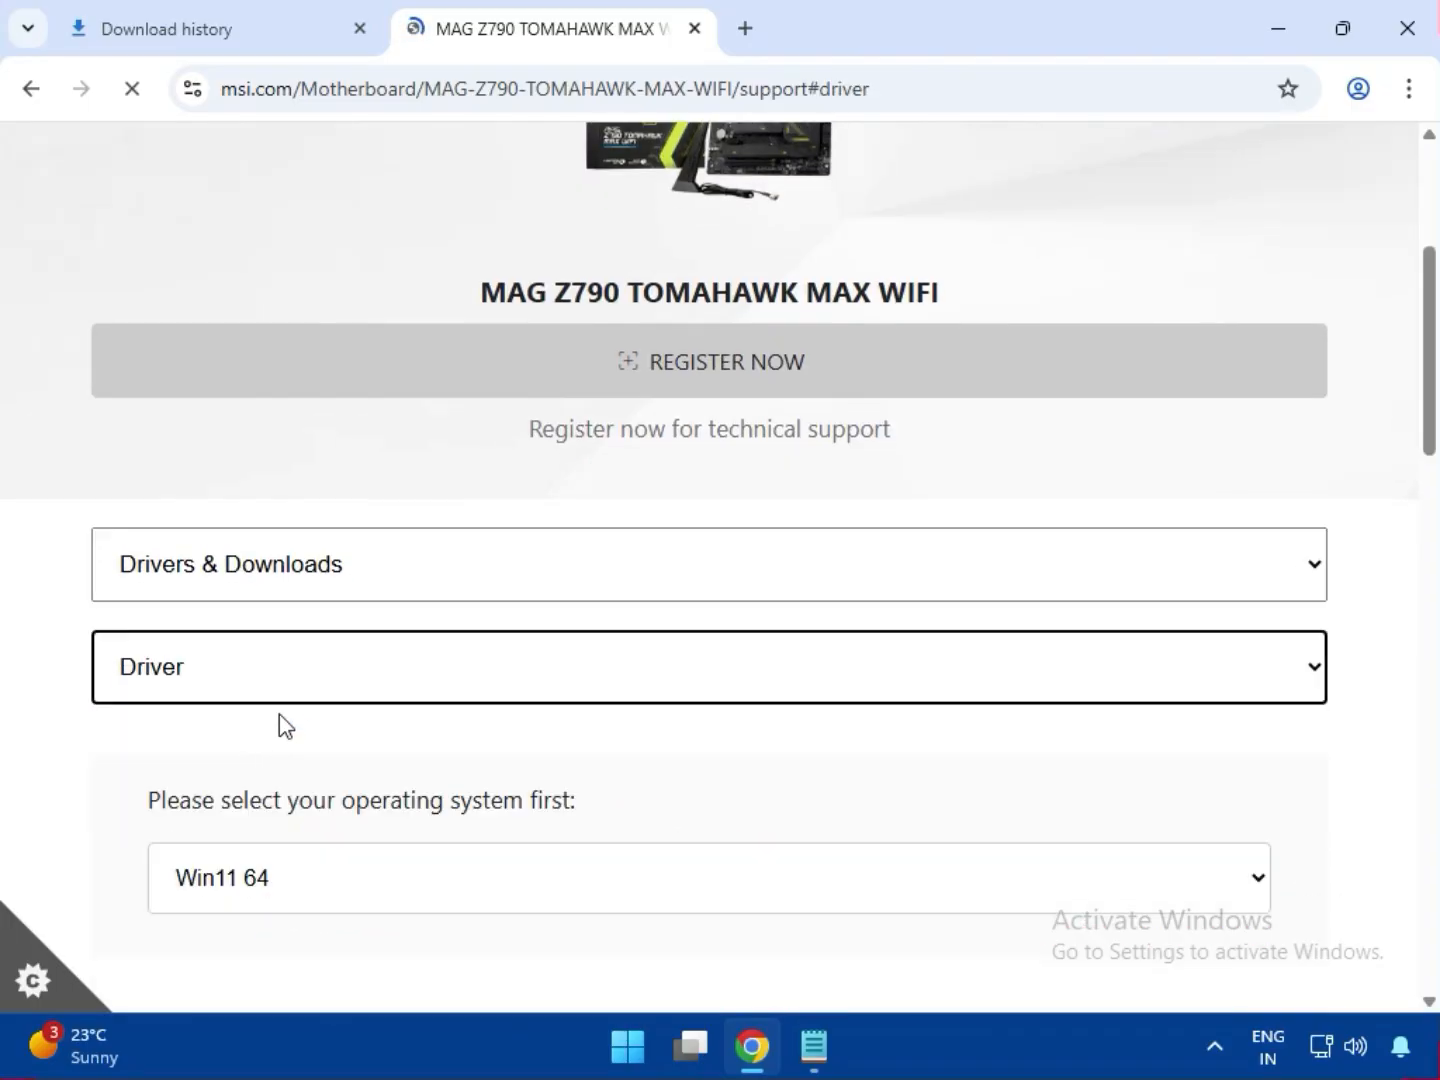
scroll(315, 721, down, 1)
click(303, 740)
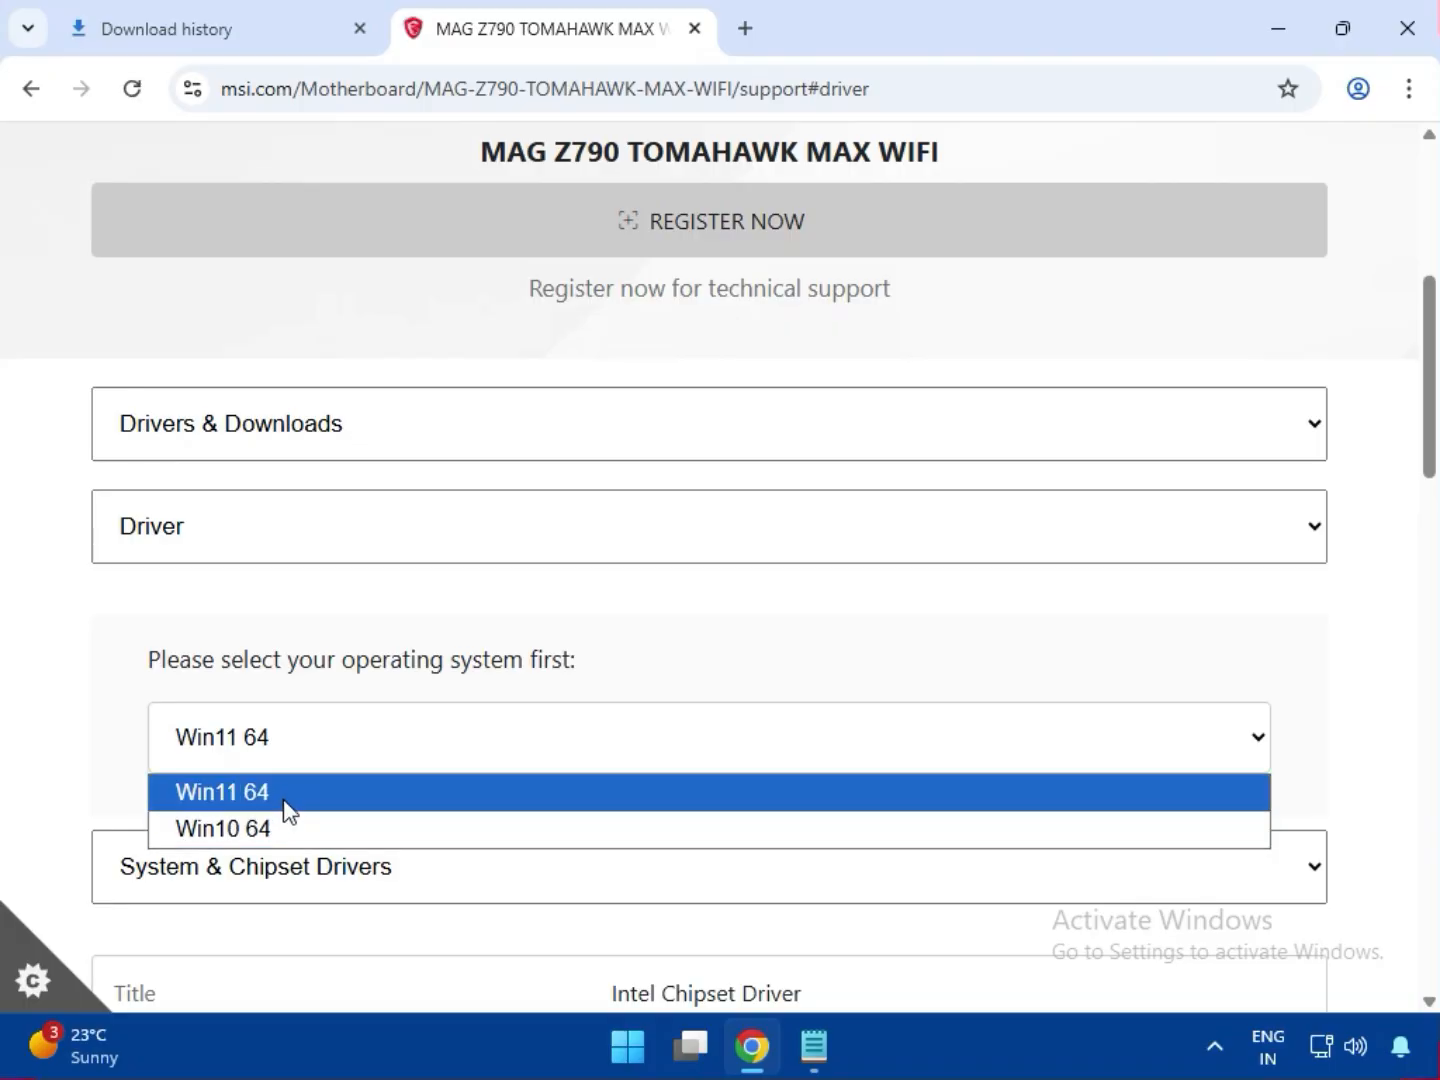
click(287, 792)
Download the Intel Chipset Driver from the System & Chipset Drivers category
scroll(291, 807, down, 3)
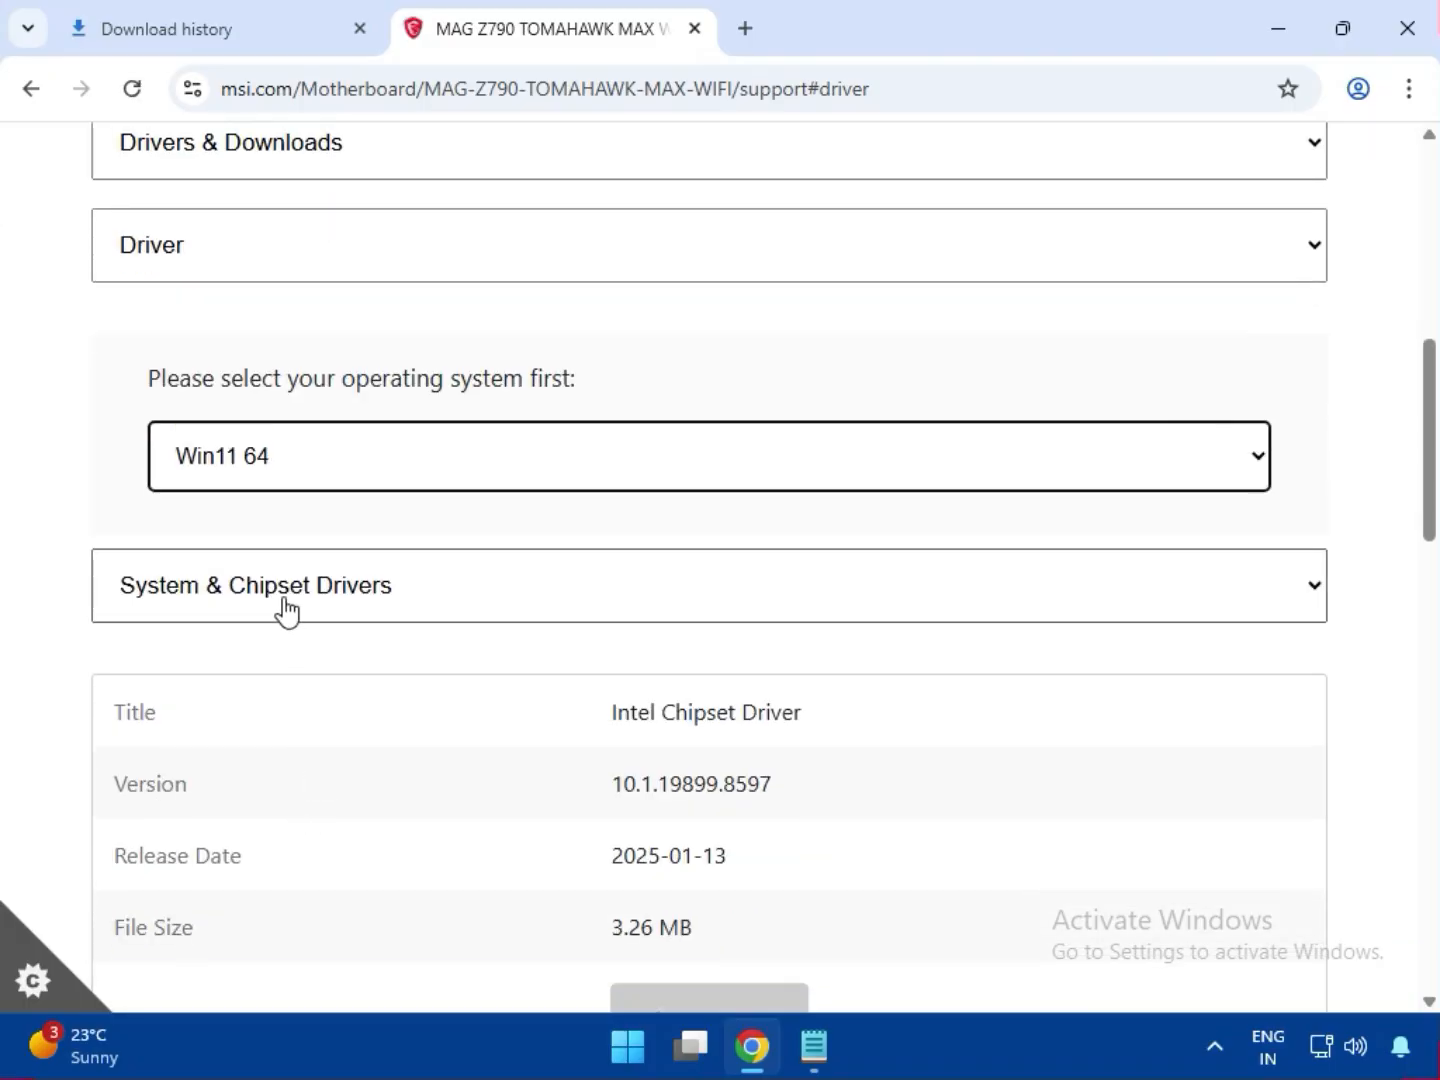
click(288, 608)
click(293, 652)
scroll(292, 665, down, 2)
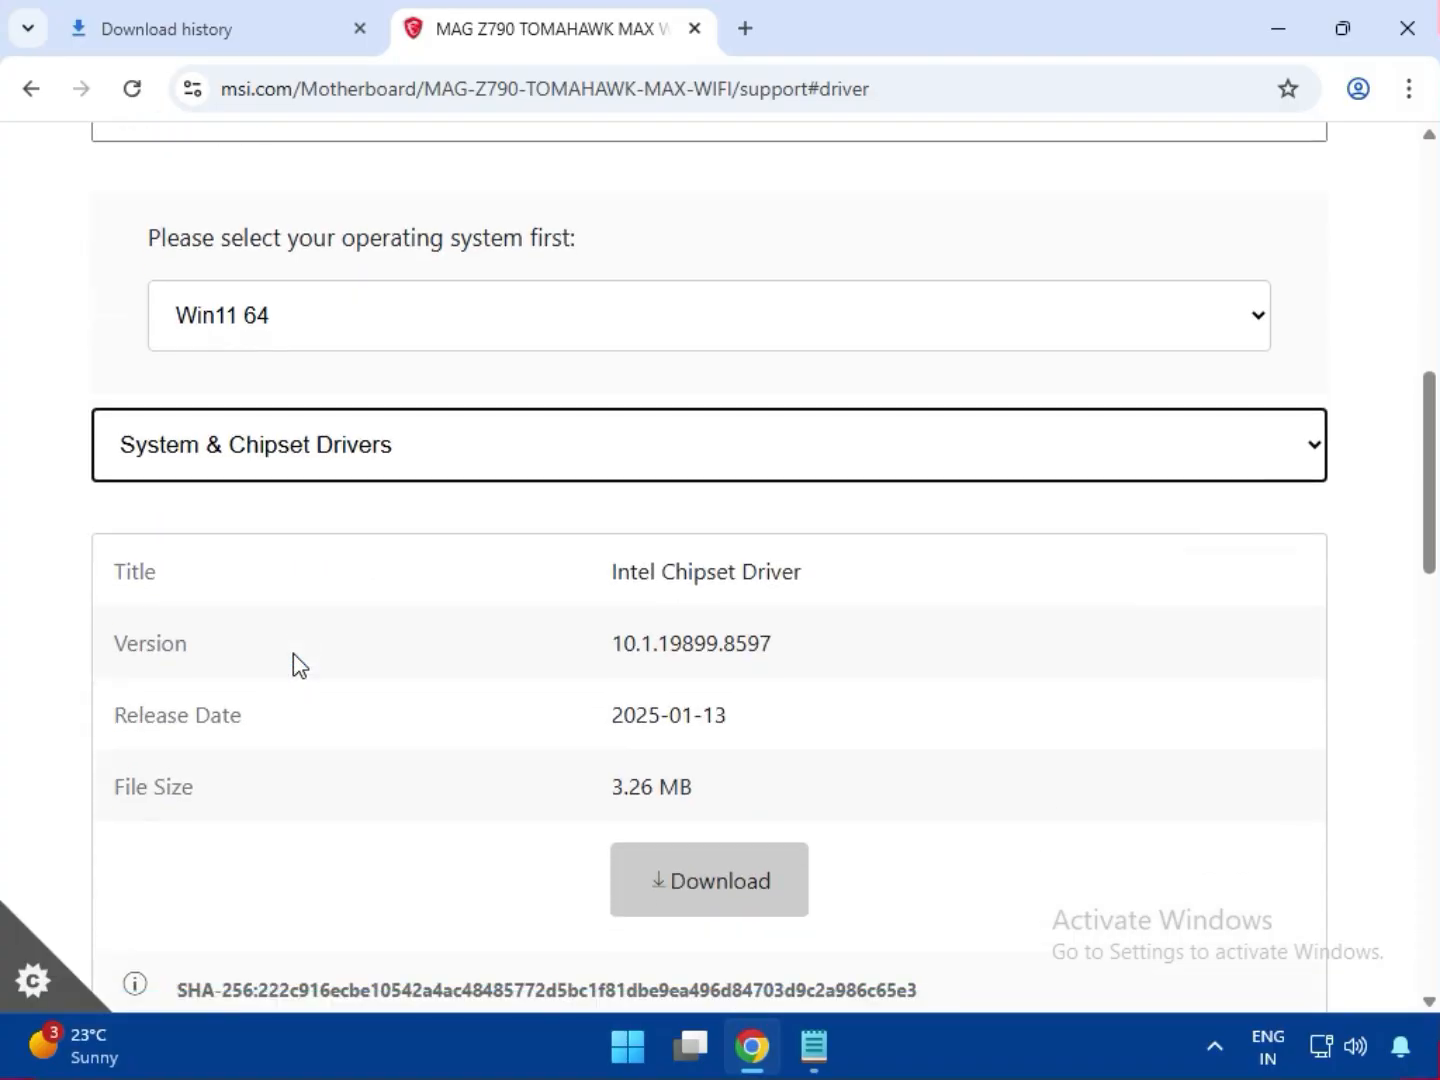
drag(656, 572, 832, 581)
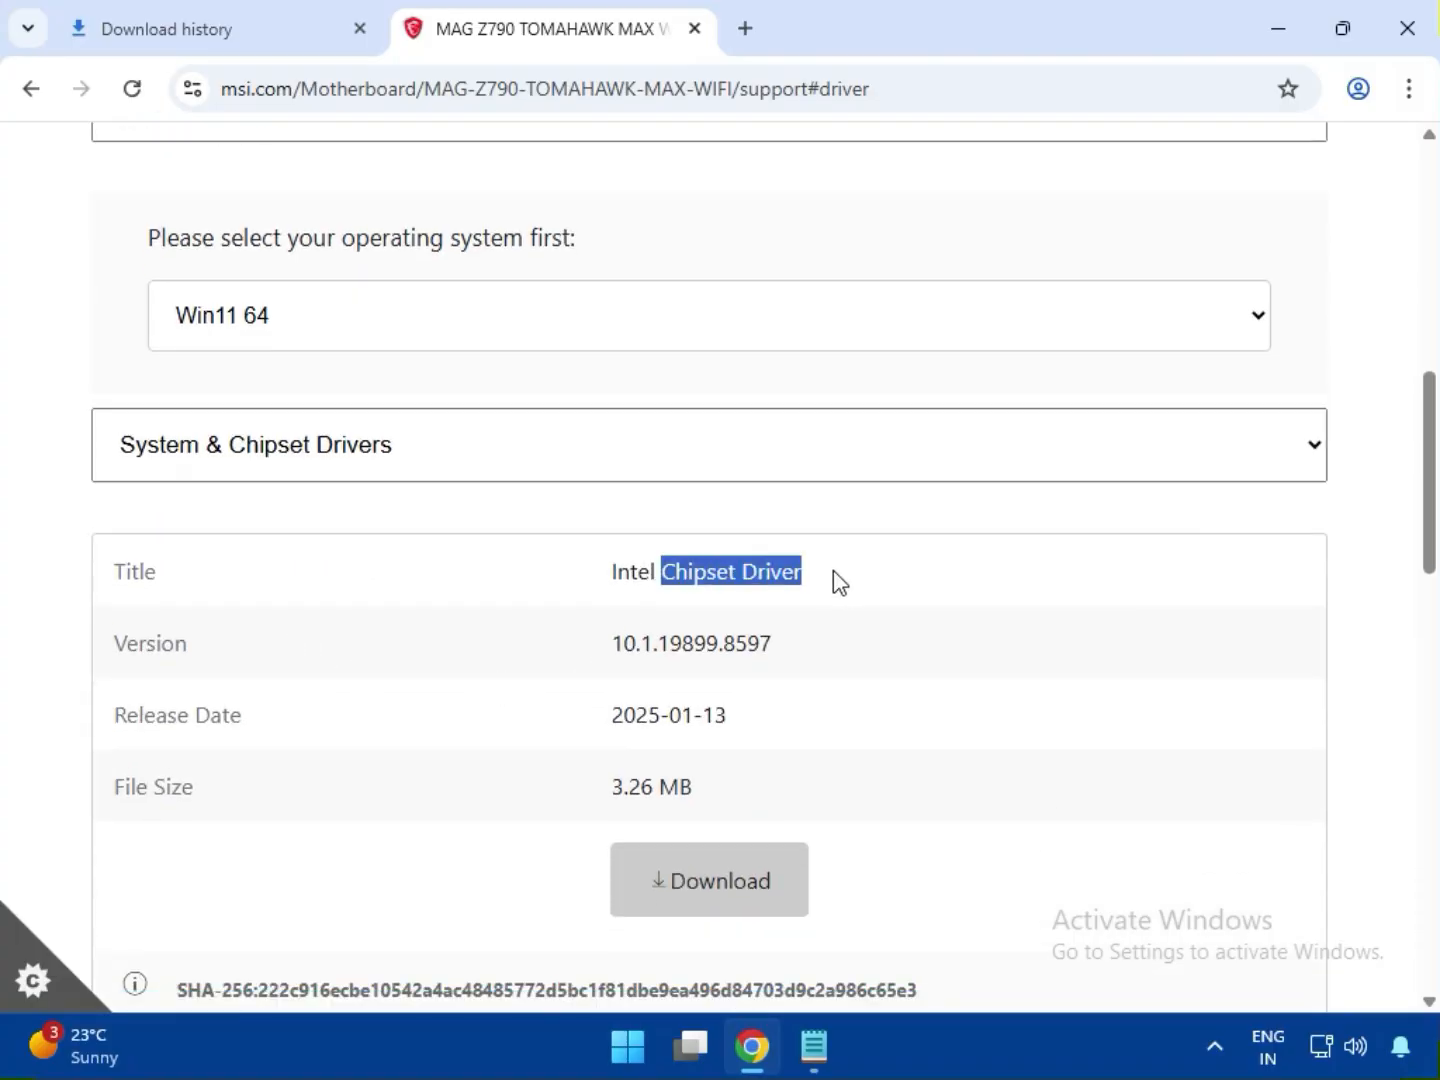
click(698, 906)
Switch to the On-Board VGA Drivers category and download the Intel SVGA Drivers
click(301, 462)
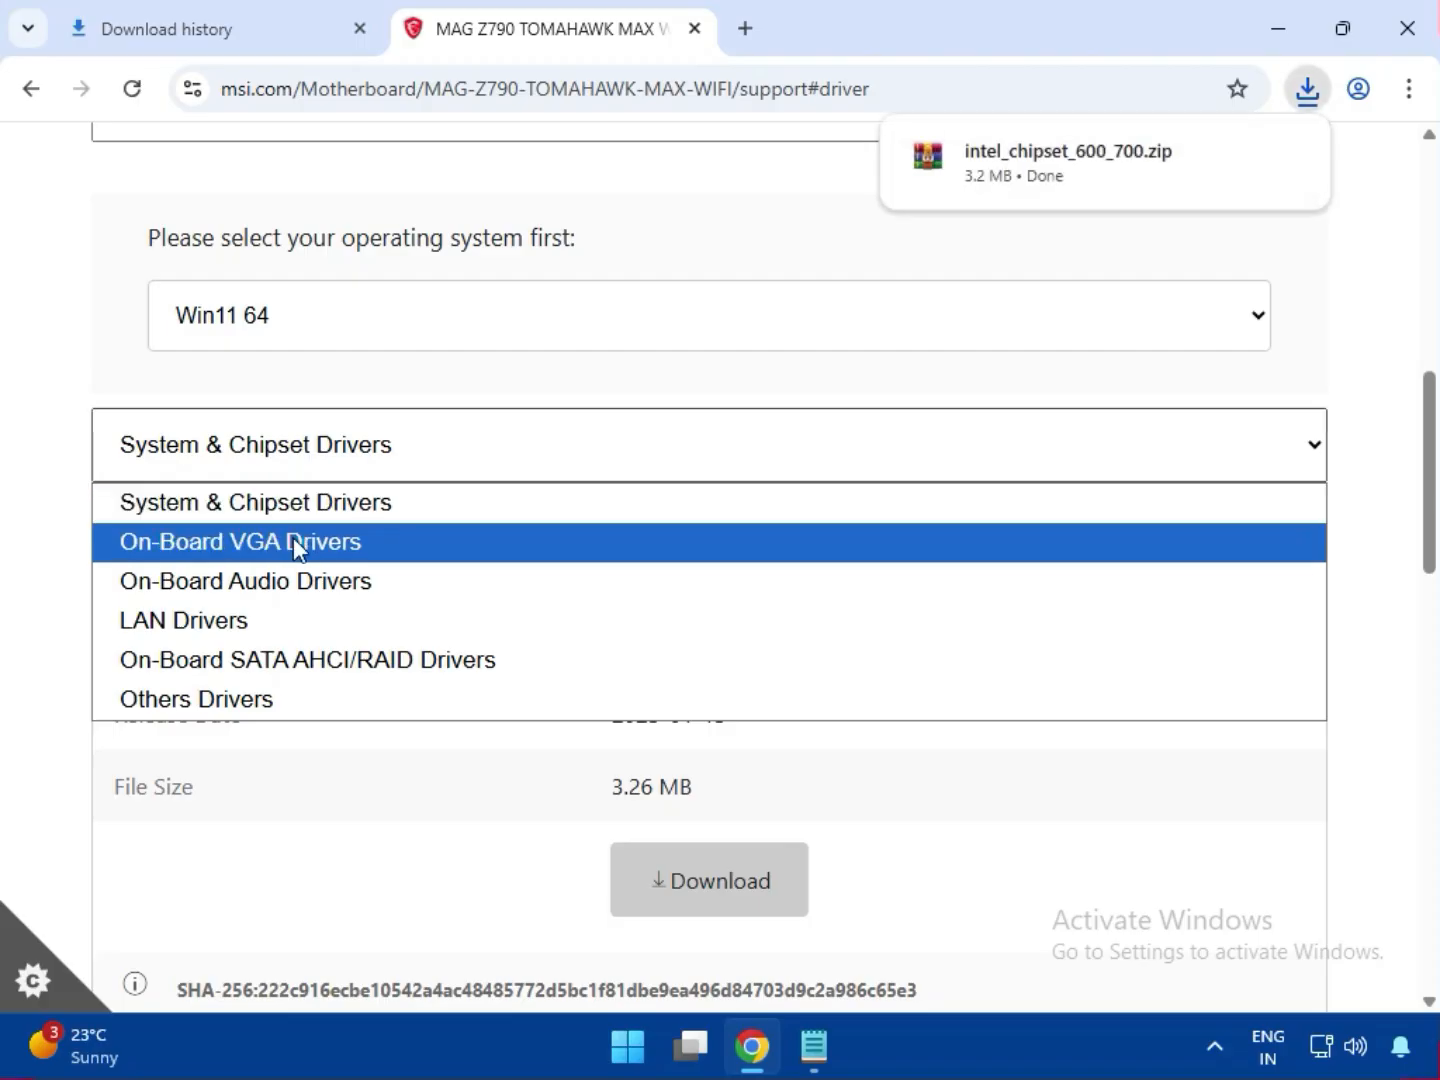
click(296, 544)
drag(662, 579, 851, 600)
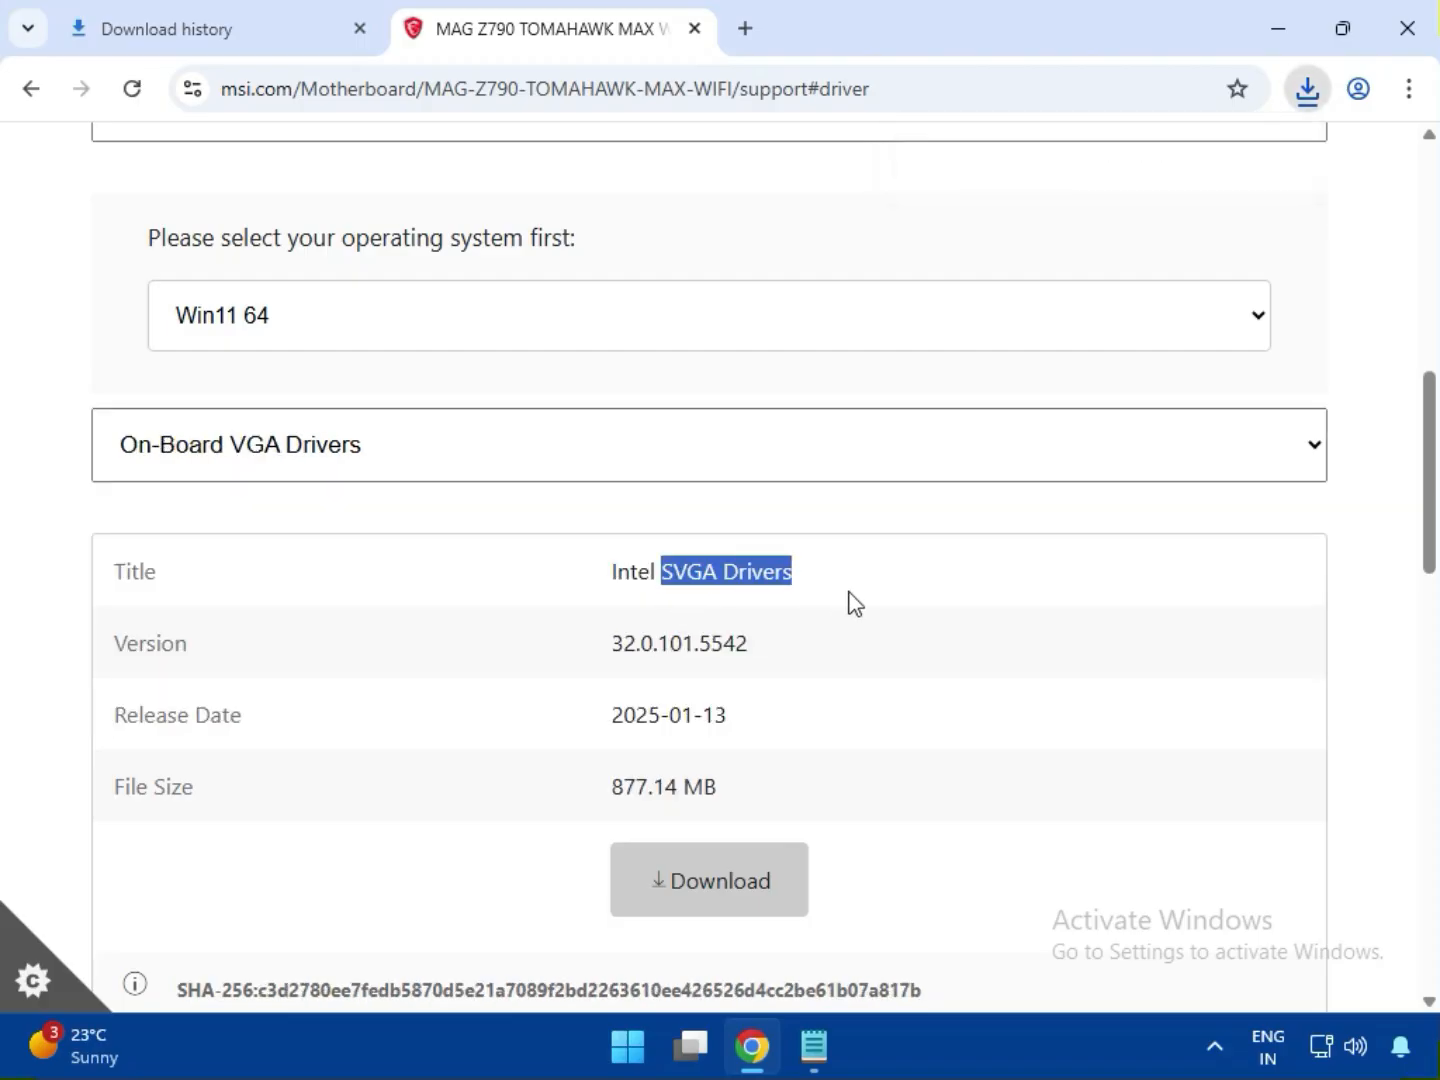
click(772, 877)
scroll(761, 869, down, 4)
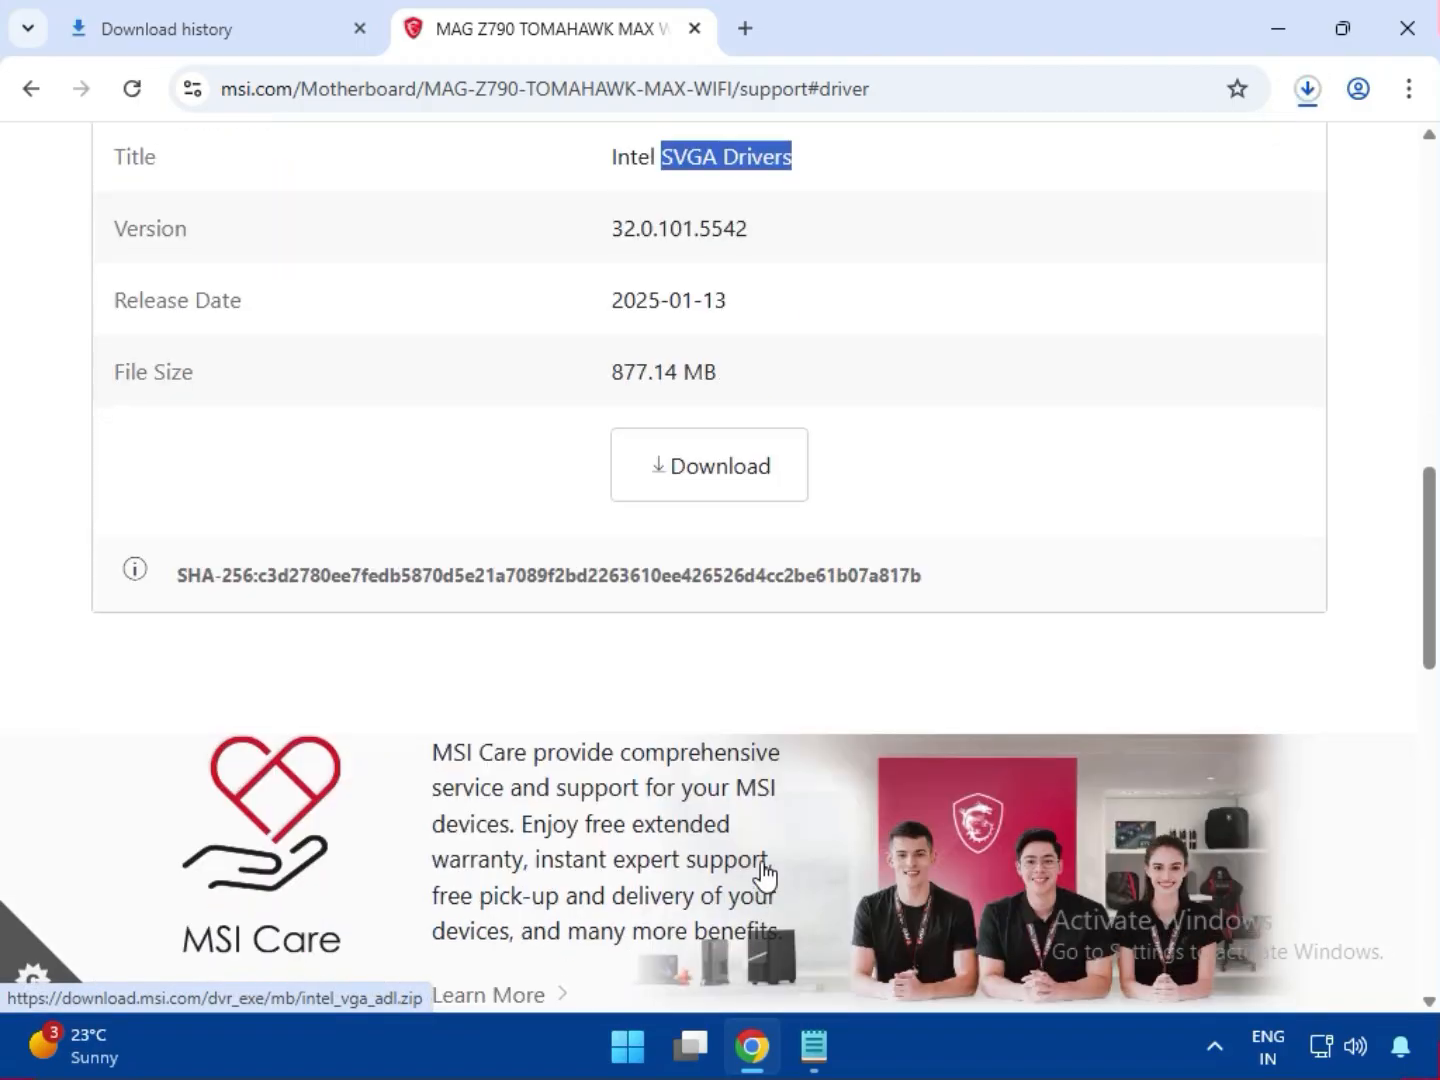
scroll(760, 866, up, 5)
scroll(762, 866, down, 1)
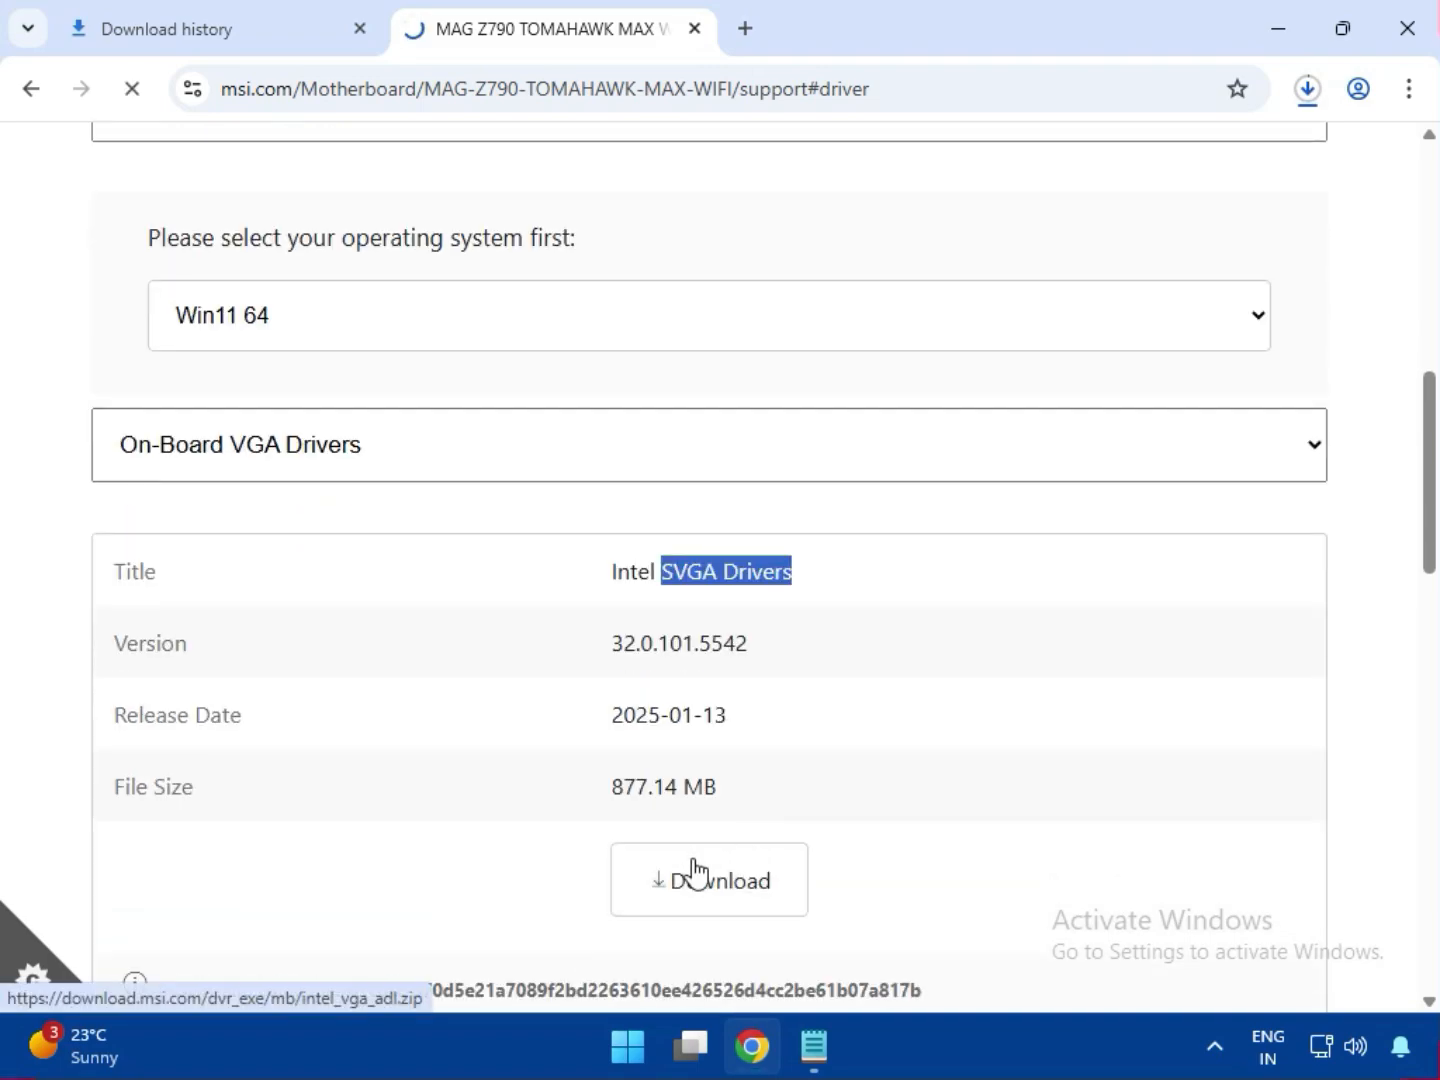
click(698, 873)
click(48, 600)
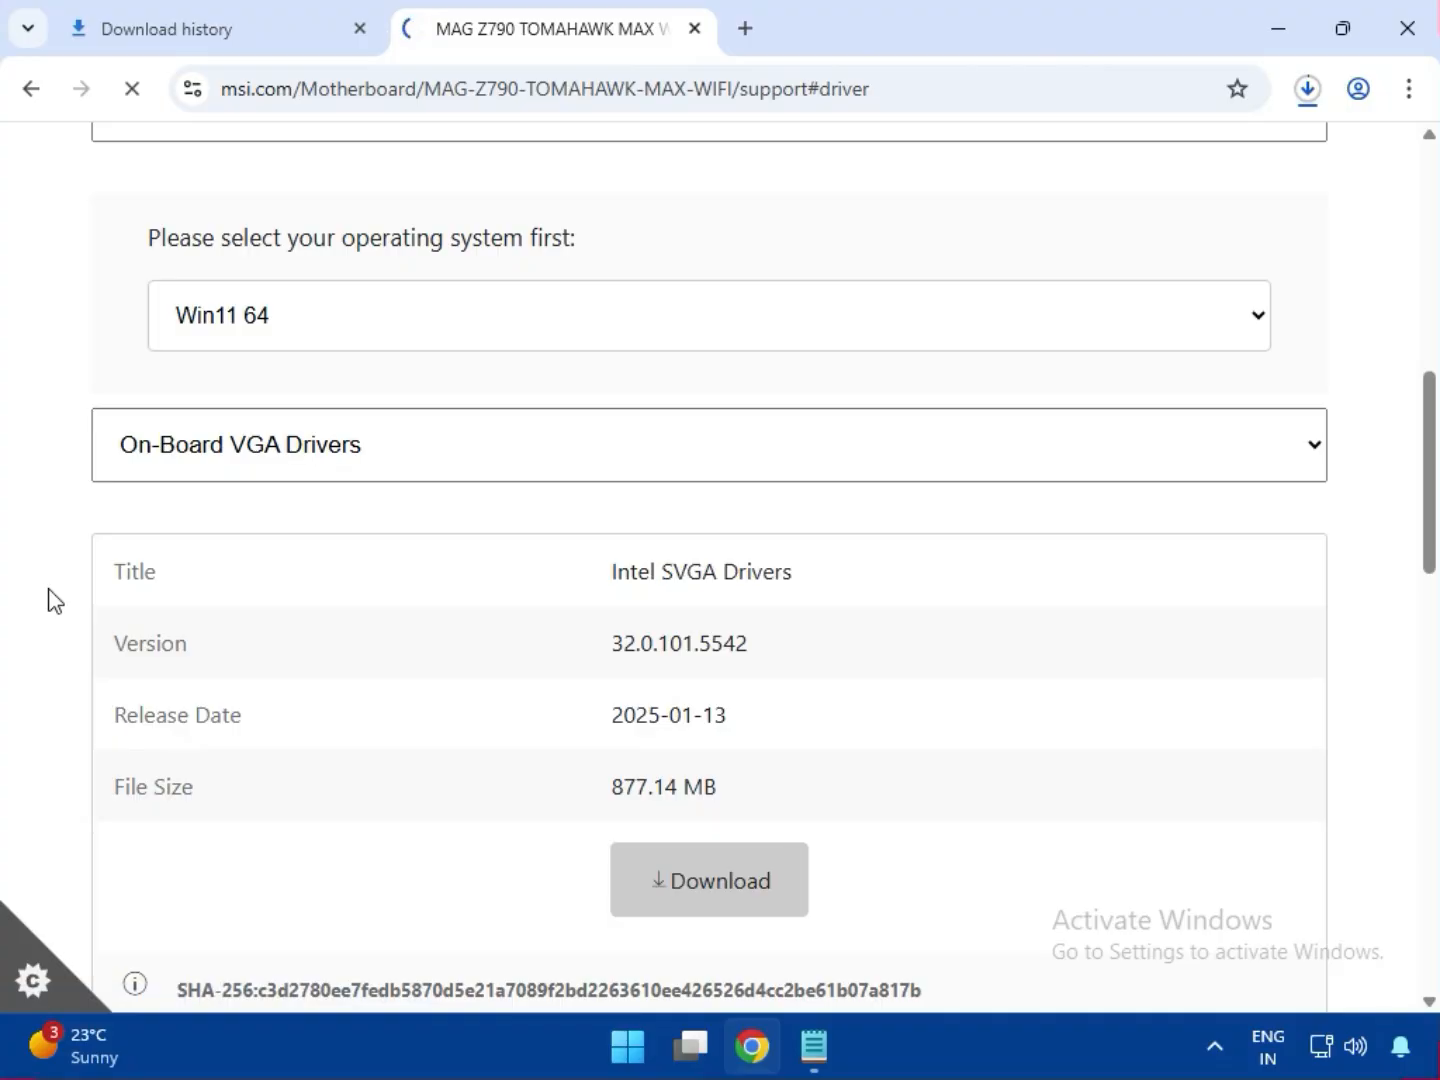
Switch to the On-Board Audio Drivers category and download the Realtek HD Universal Driver
click(268, 457)
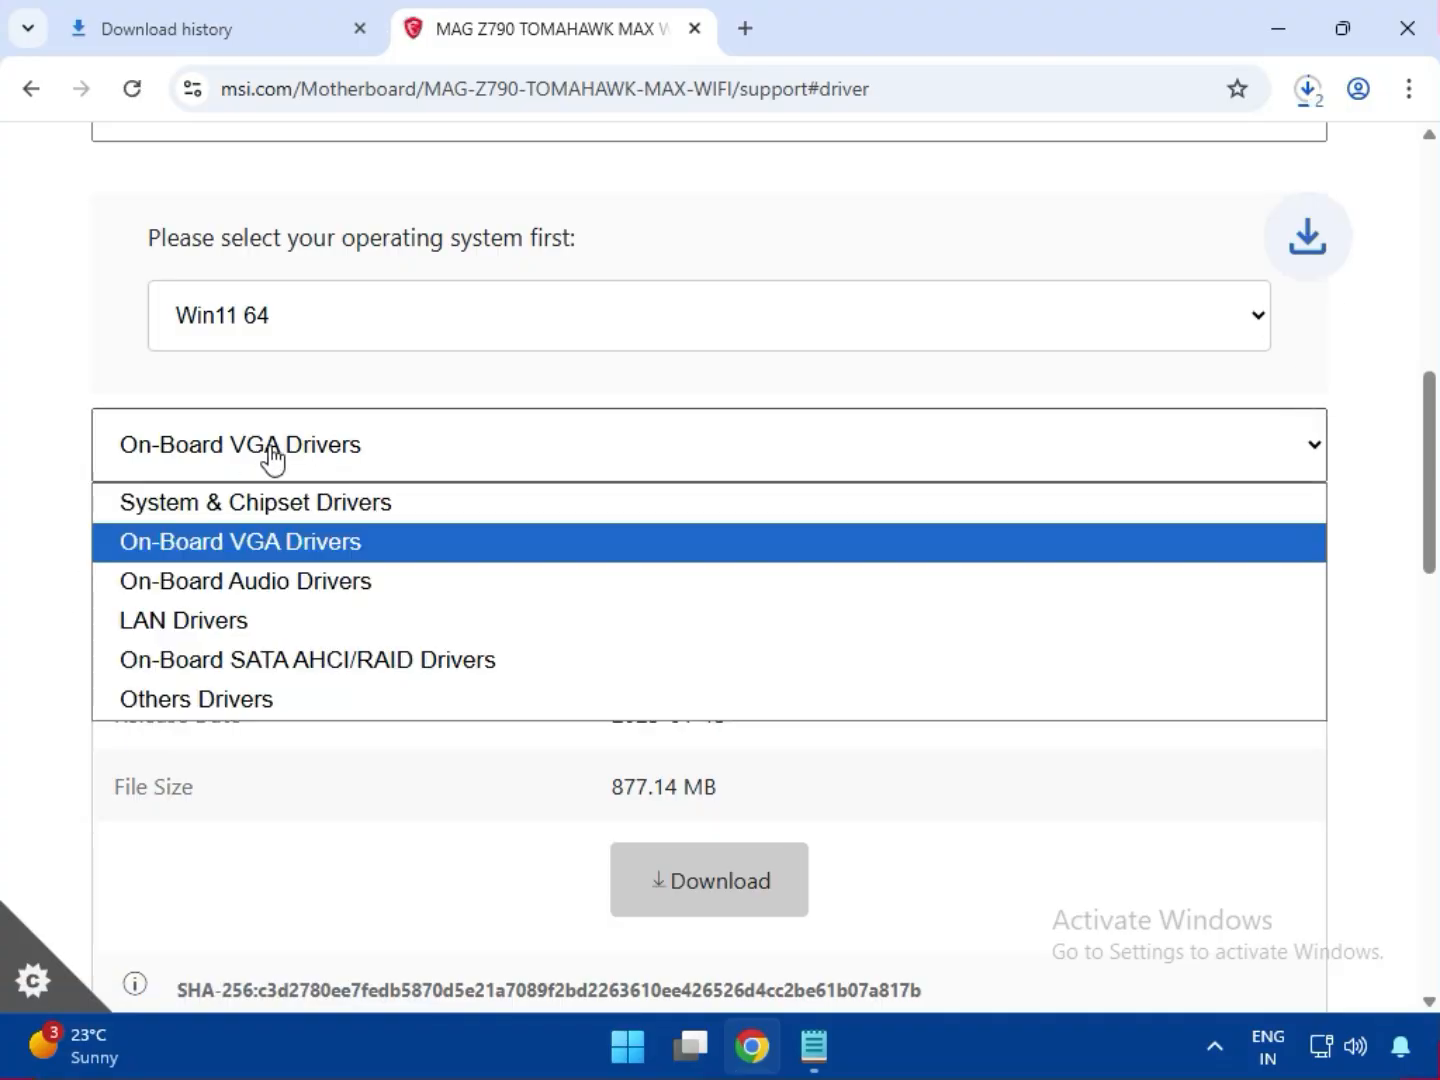
click(299, 599)
drag(689, 573, 919, 698)
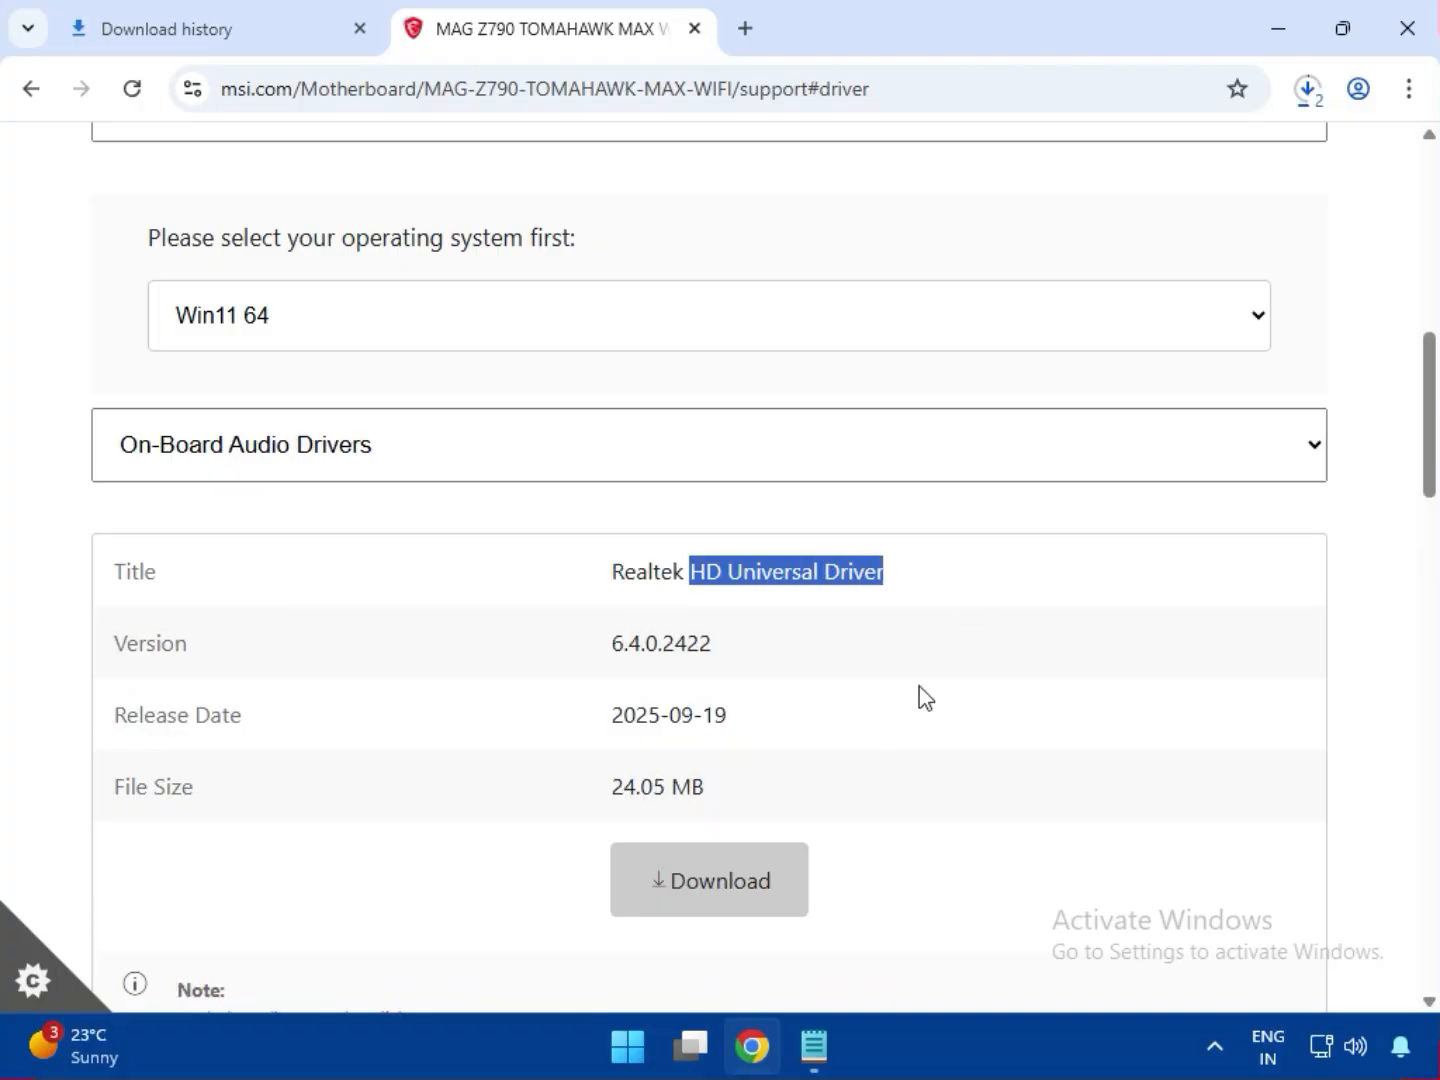
click(775, 881)
Switch to the LAN Drivers category and download the Qualcomm NCM865 BlueTooth Drivers
click(287, 491)
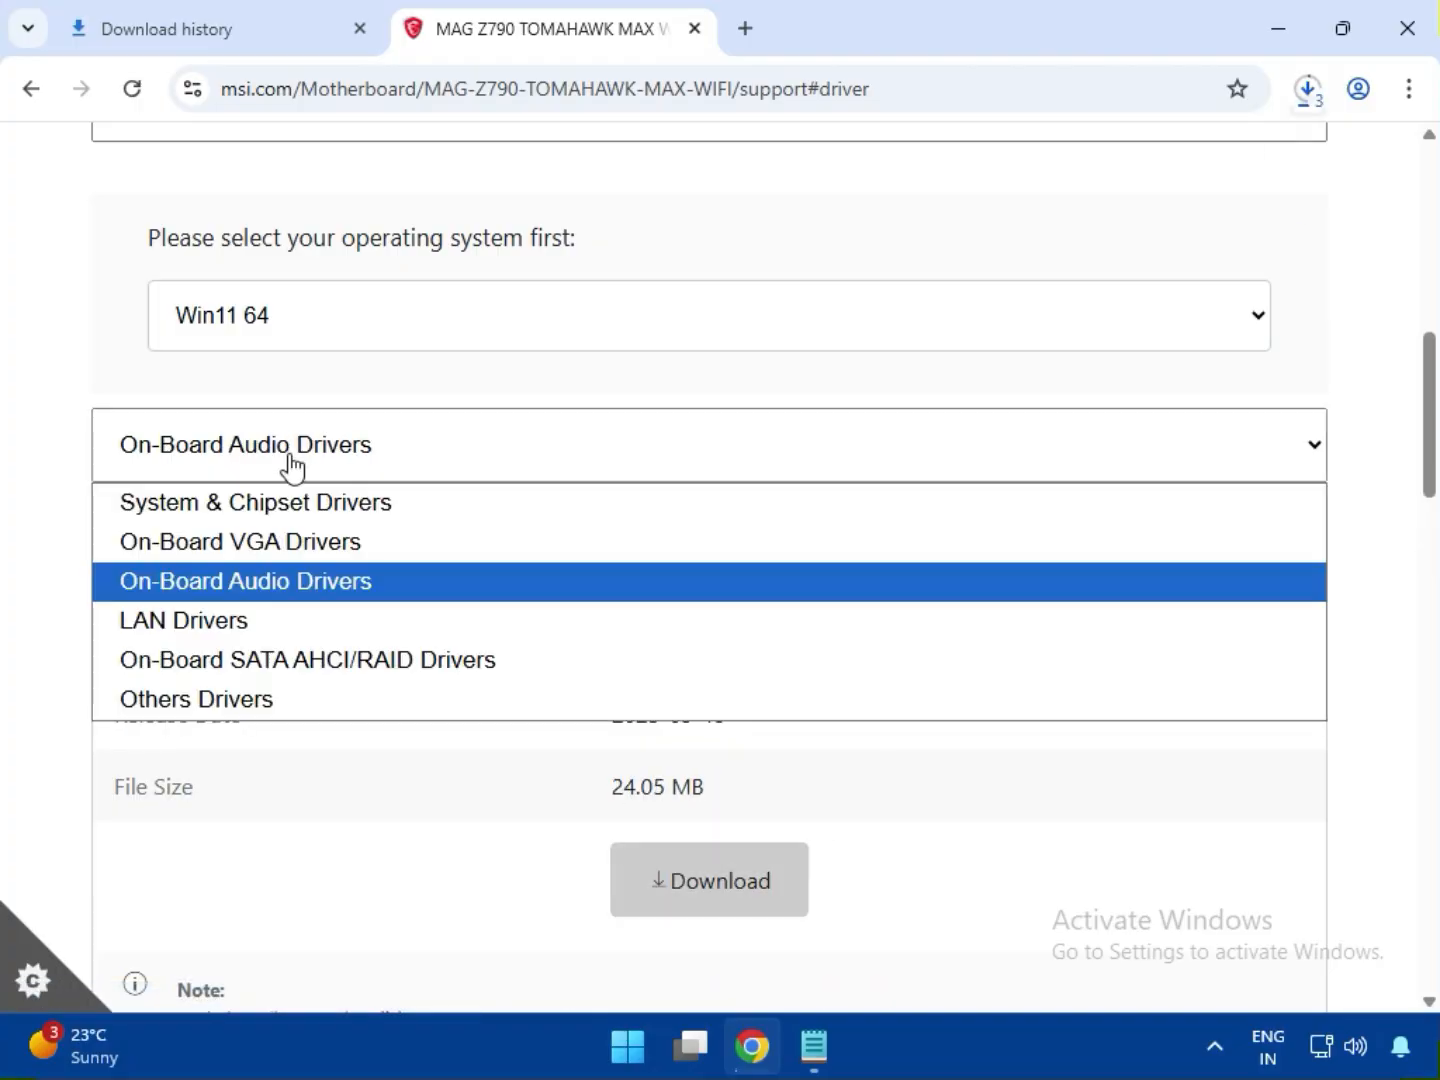
click(311, 627)
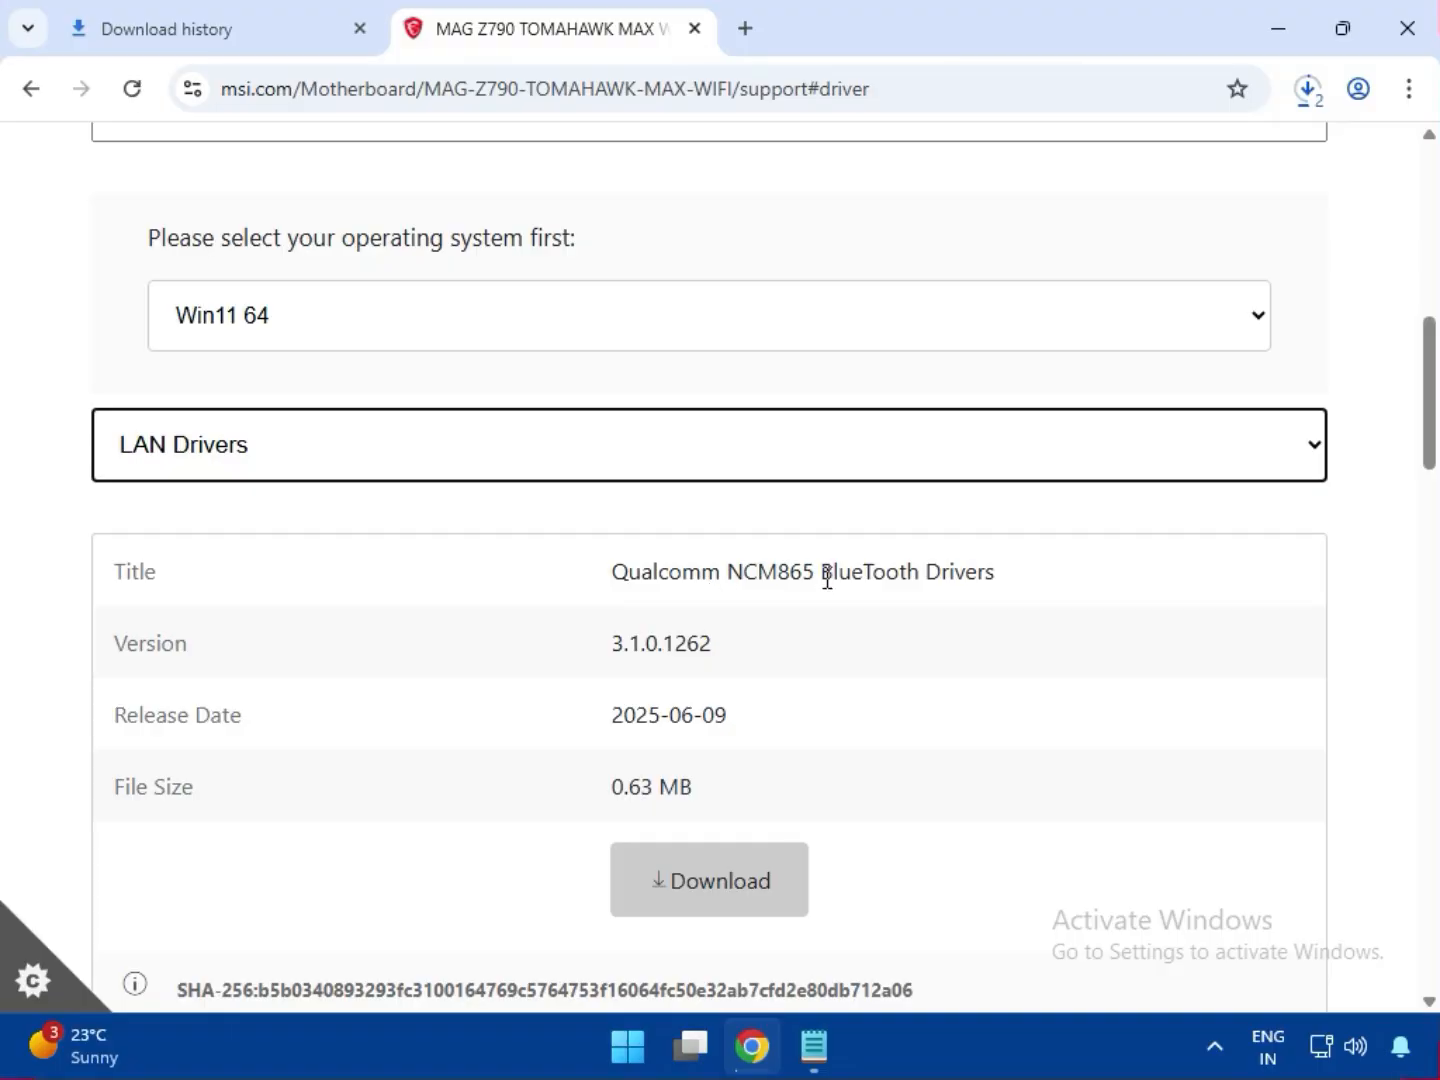
drag(827, 574, 1049, 608)
click(762, 878)
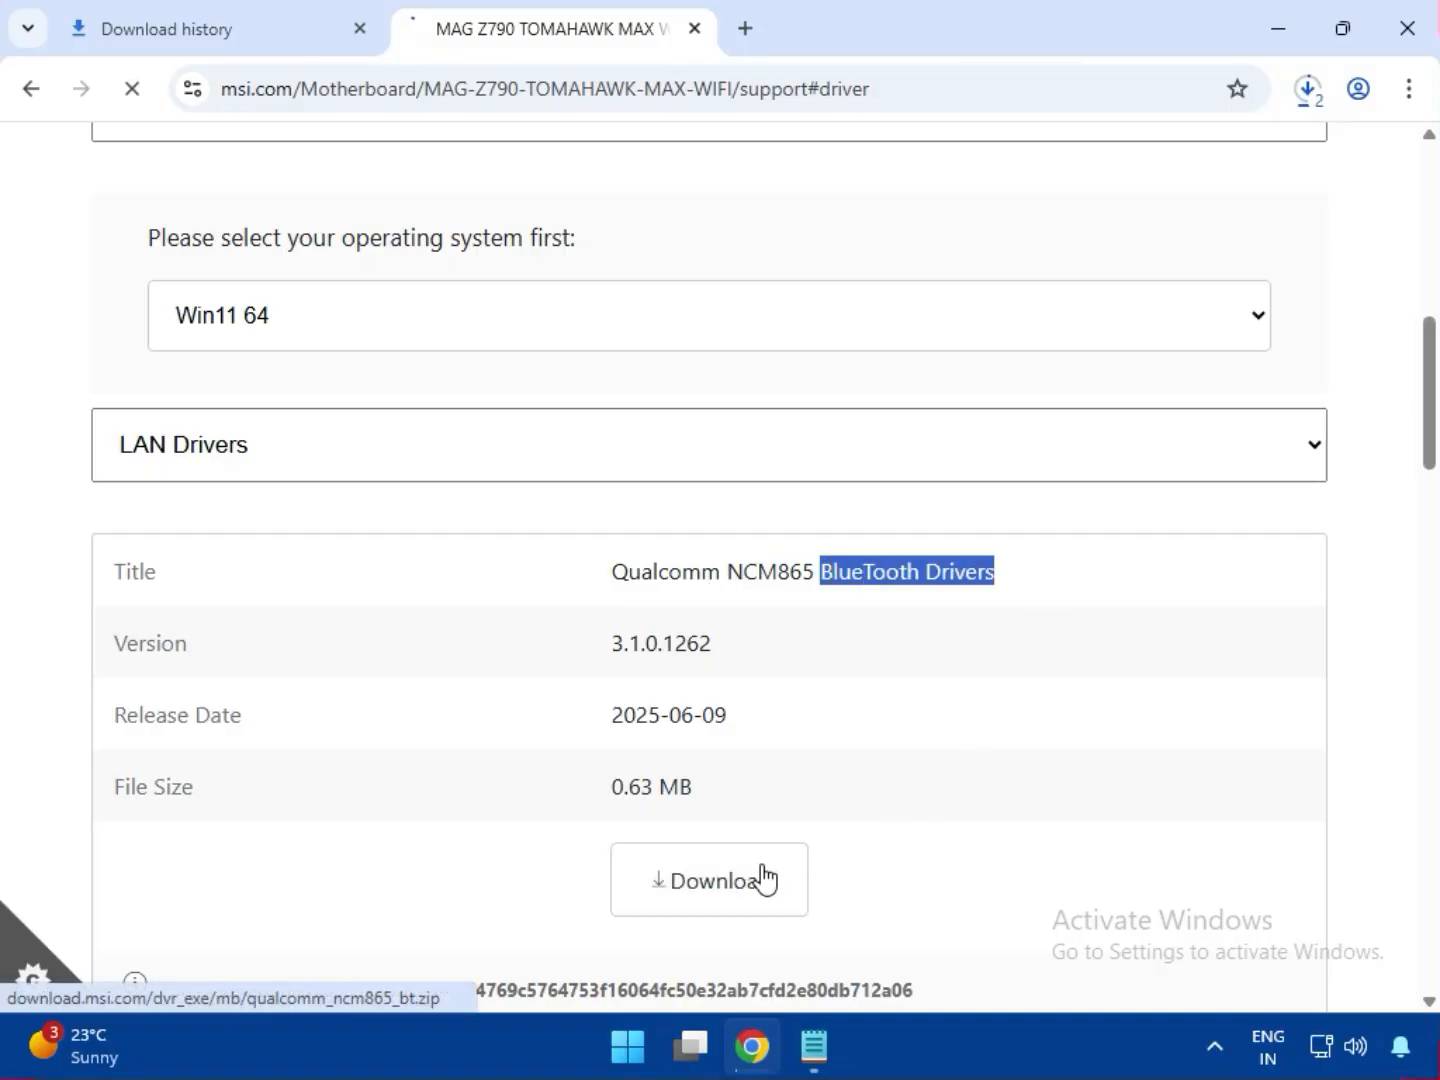
Download the Qualcomm NCM865 WIFI Drivers from the LAN drivers list
scroll(762, 858, down, 4)
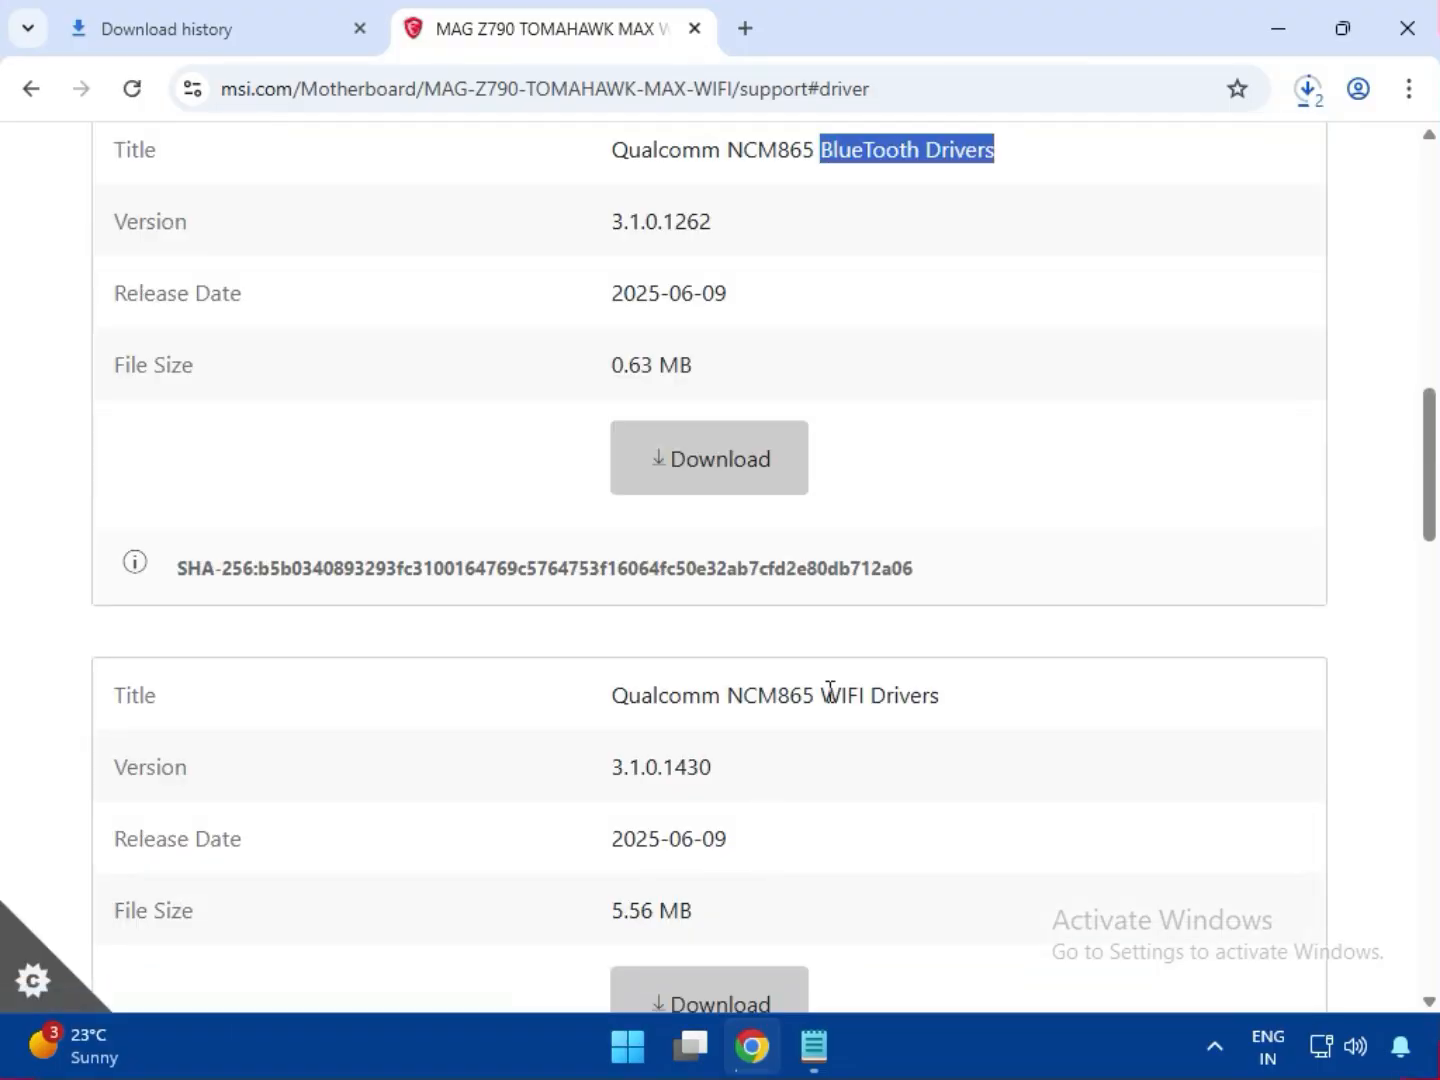
drag(826, 690, 1004, 715)
click(717, 977)
Locate the Intel Network Drivers entry and its download link in the LAN drivers list
scroll(736, 960, down, 3)
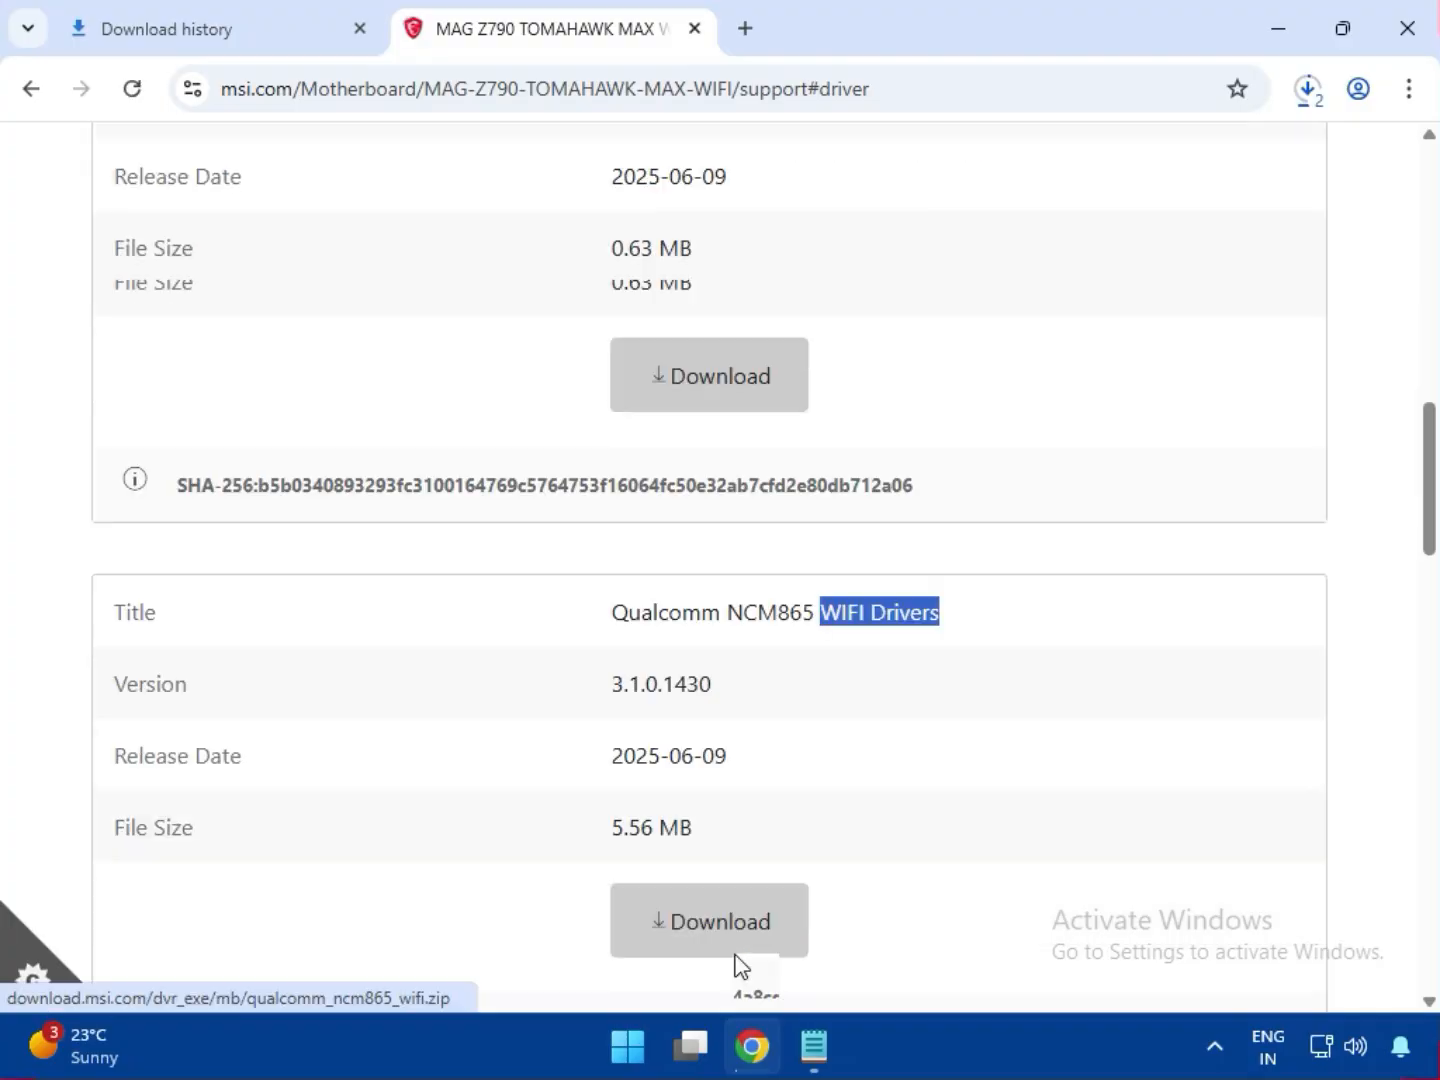
scroll(740, 940, down, 1)
double_click(703, 822)
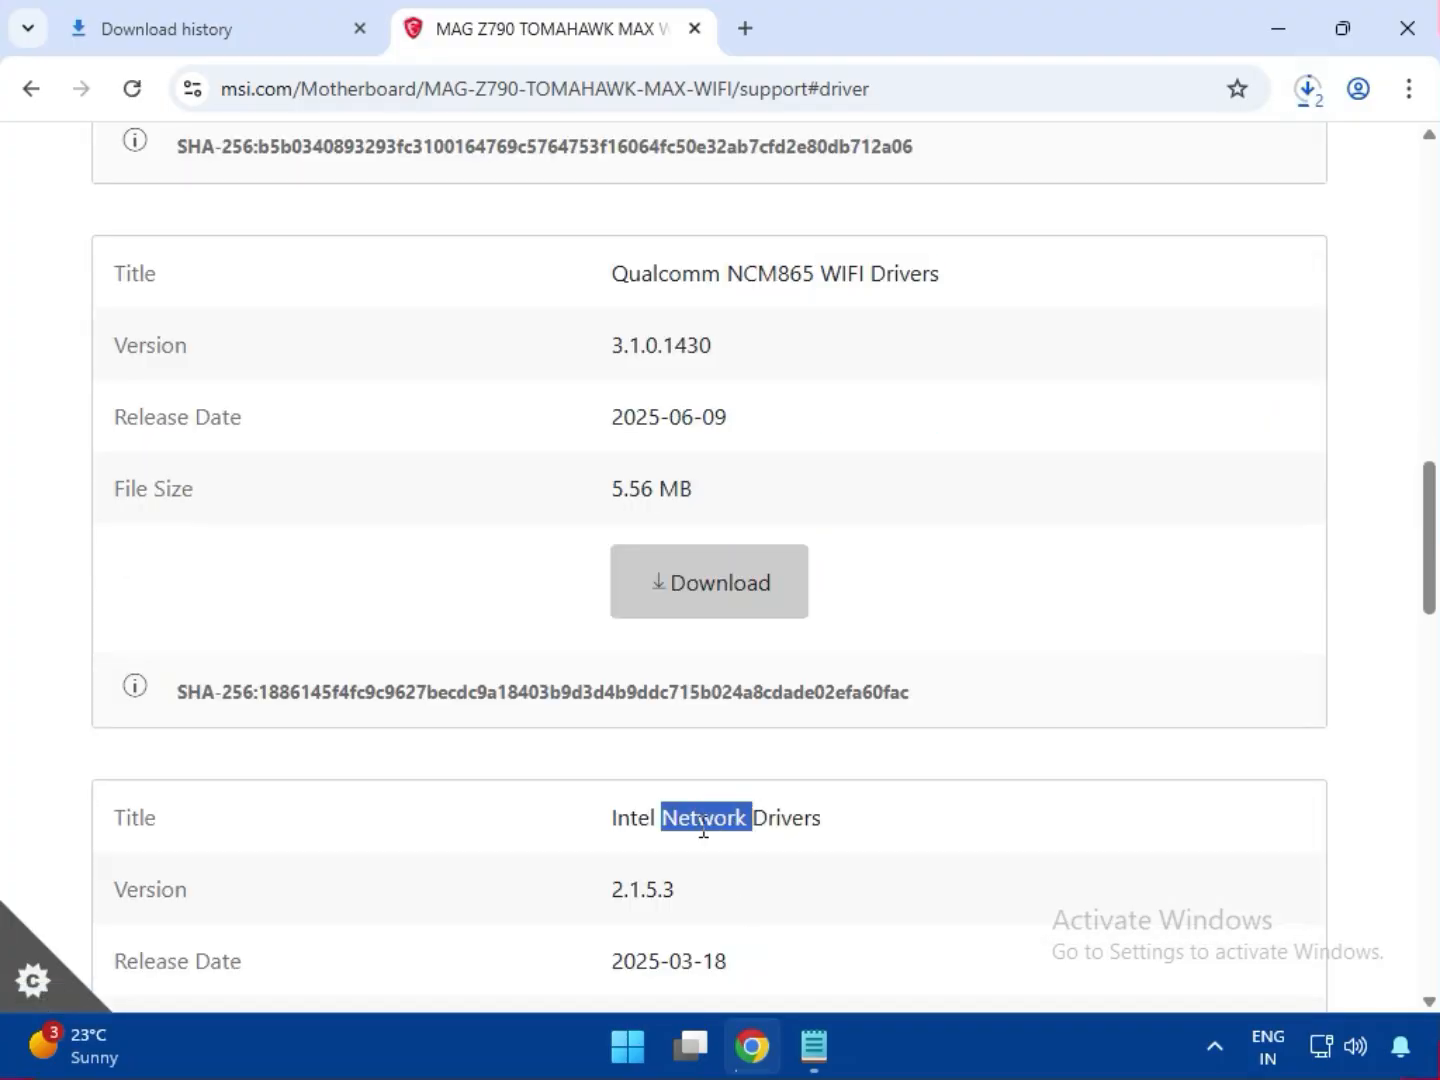
drag(614, 827, 821, 832)
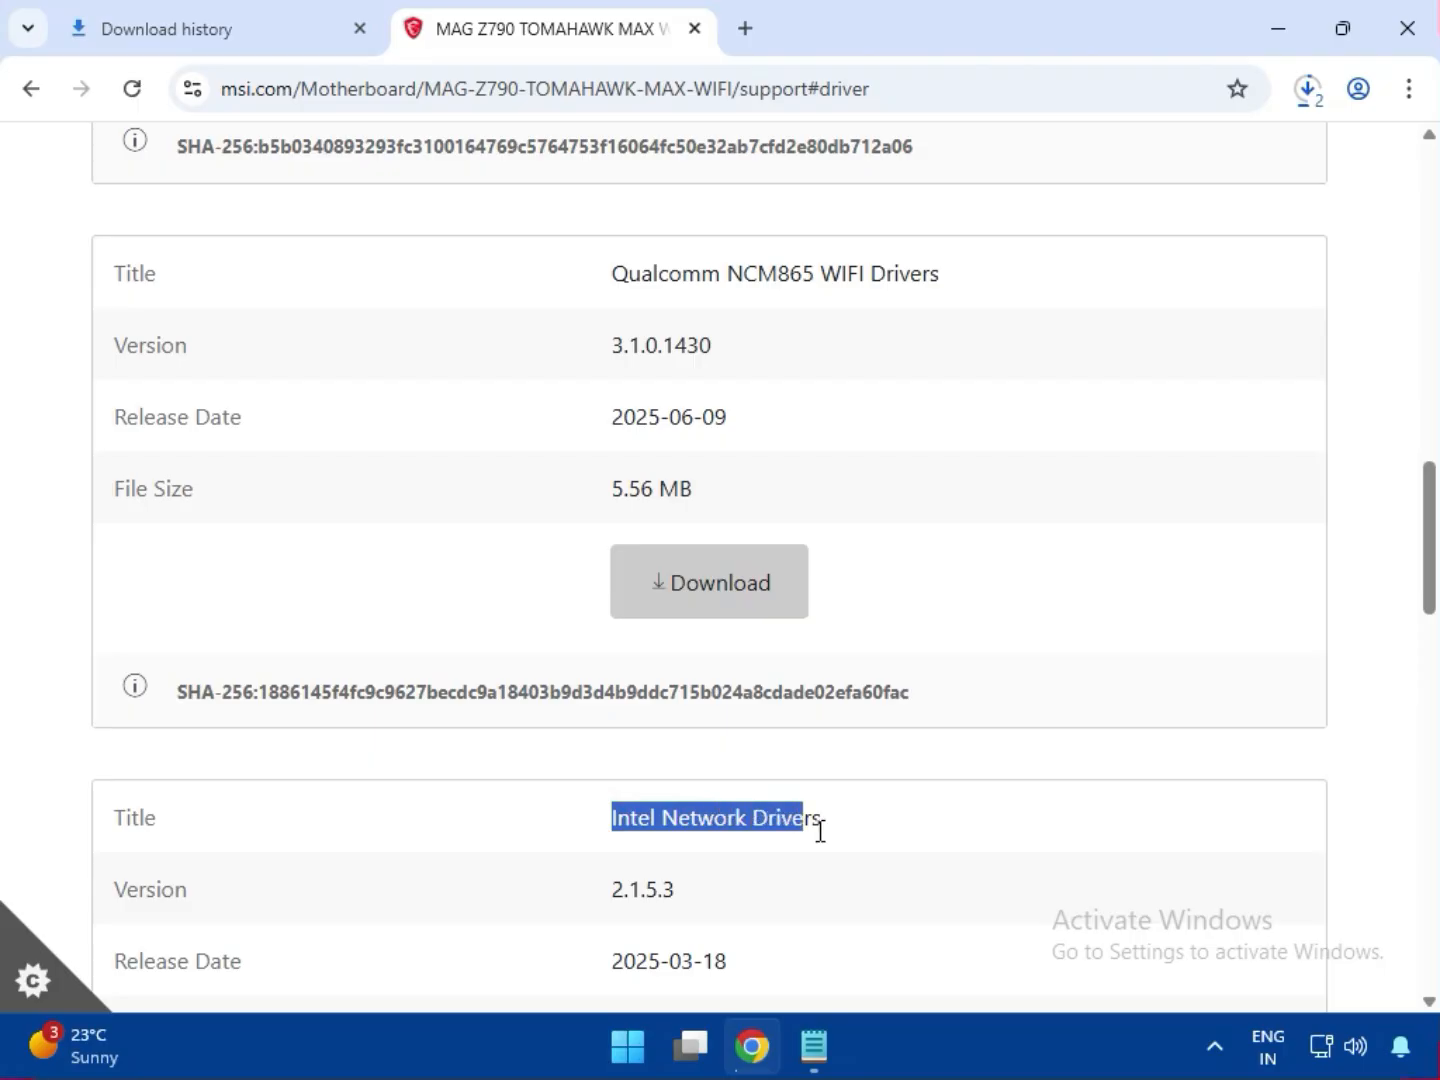
scroll(720, 850, down, 5)
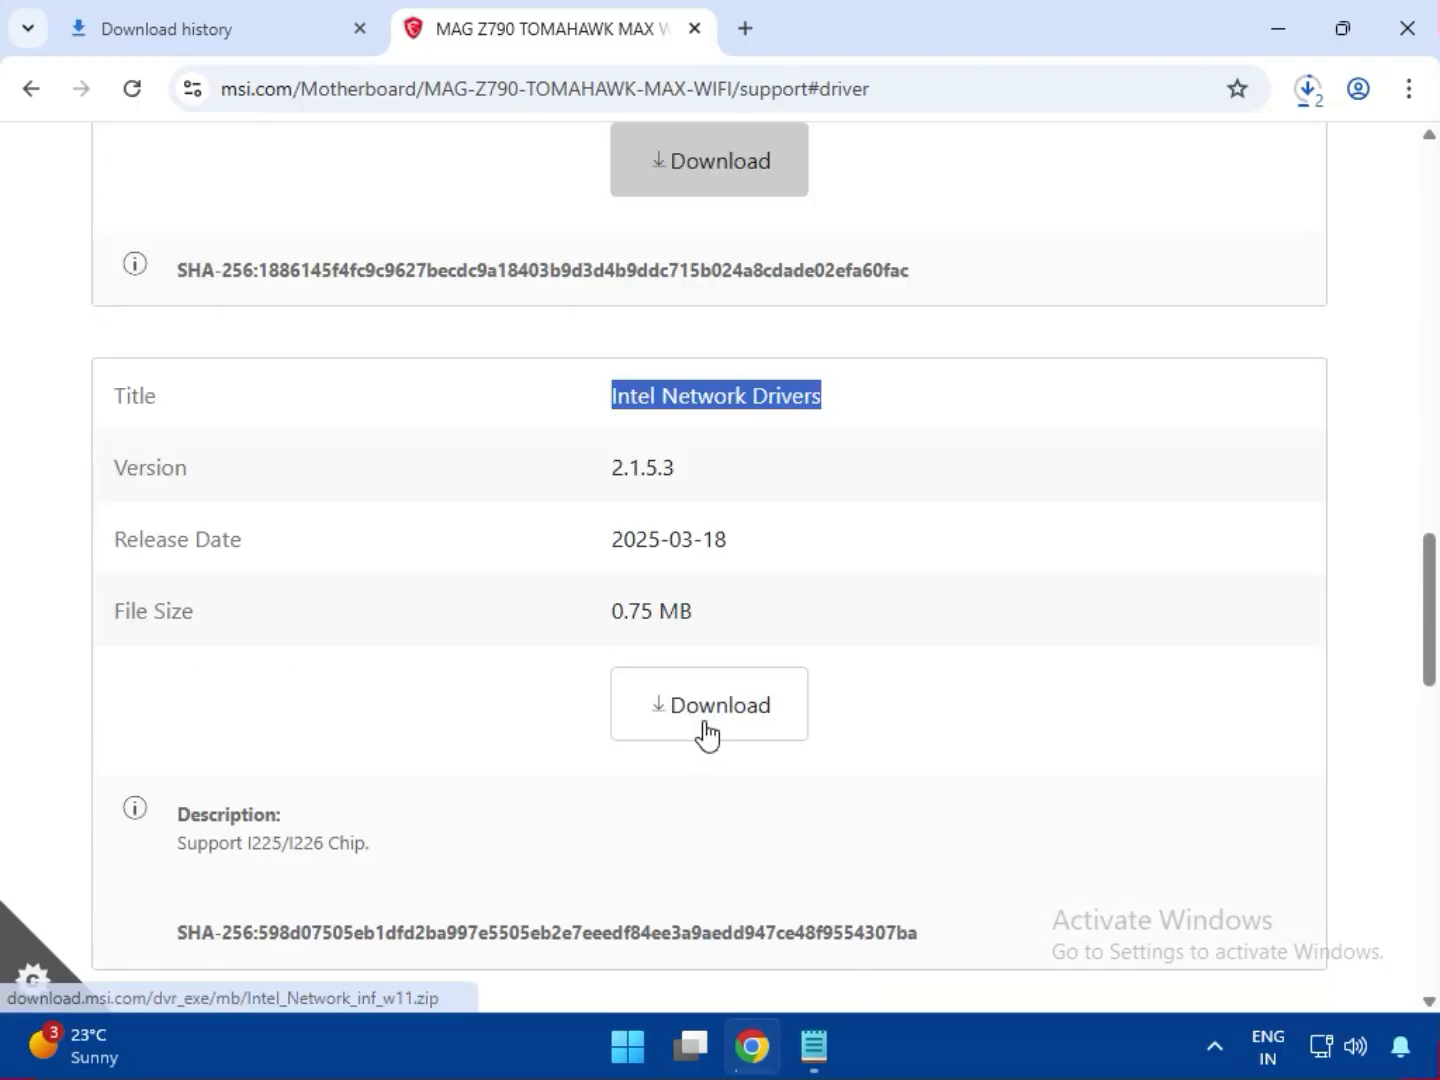
Review the list of available driver categories without changing the selected one
scroll(689, 788, up, 15)
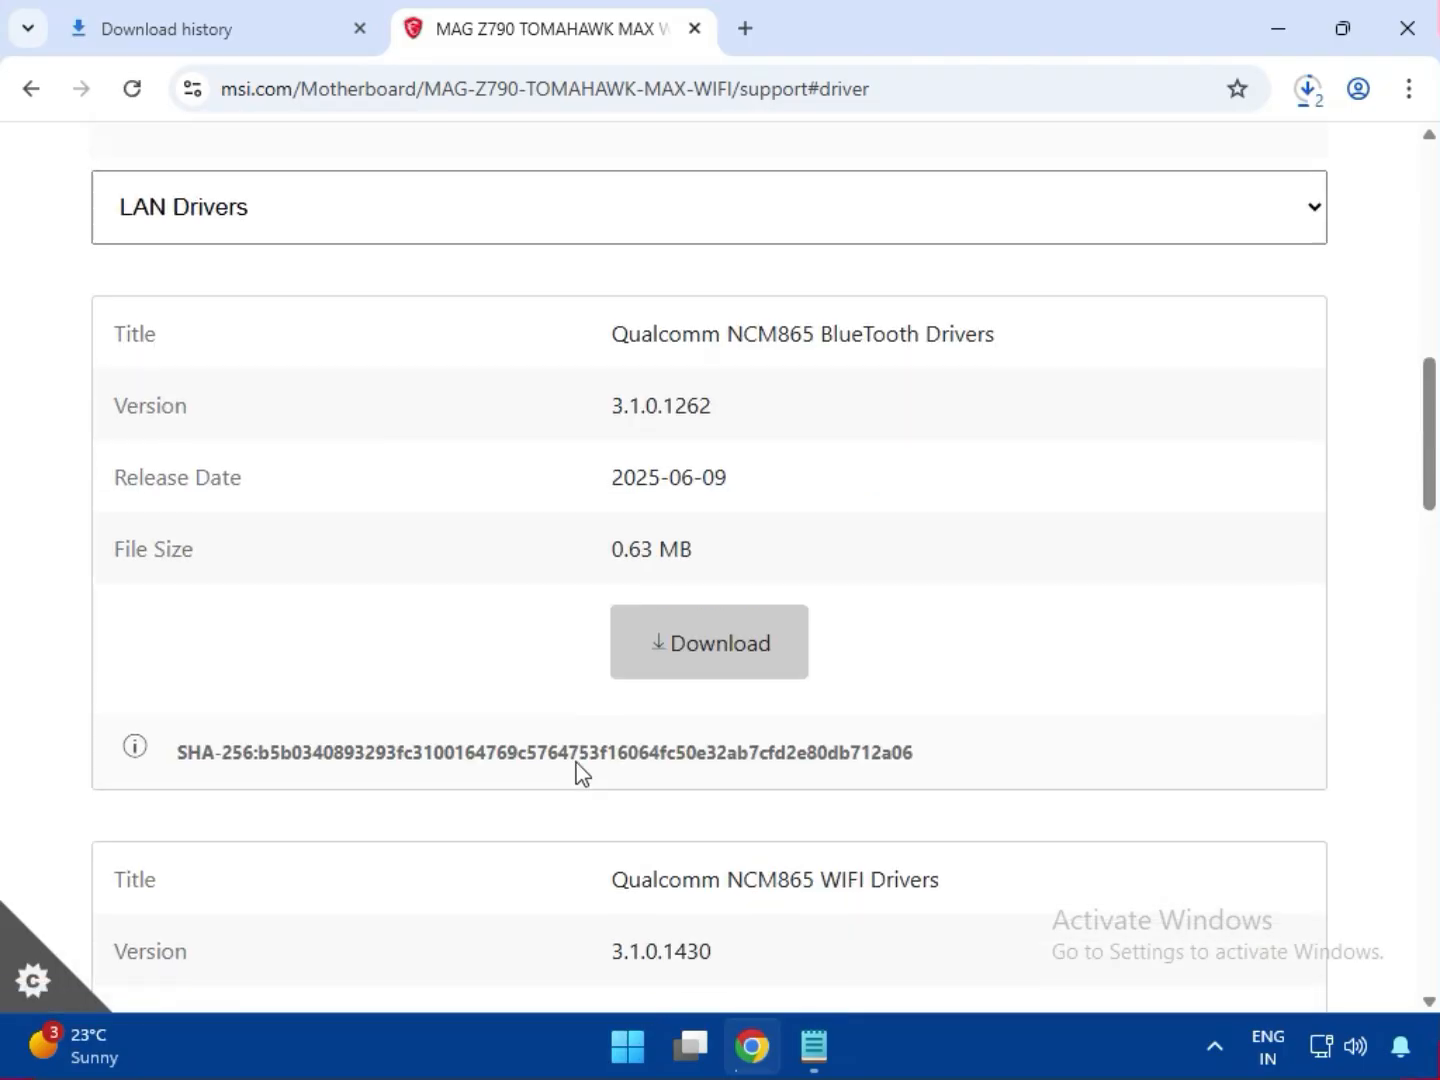
click(488, 728)
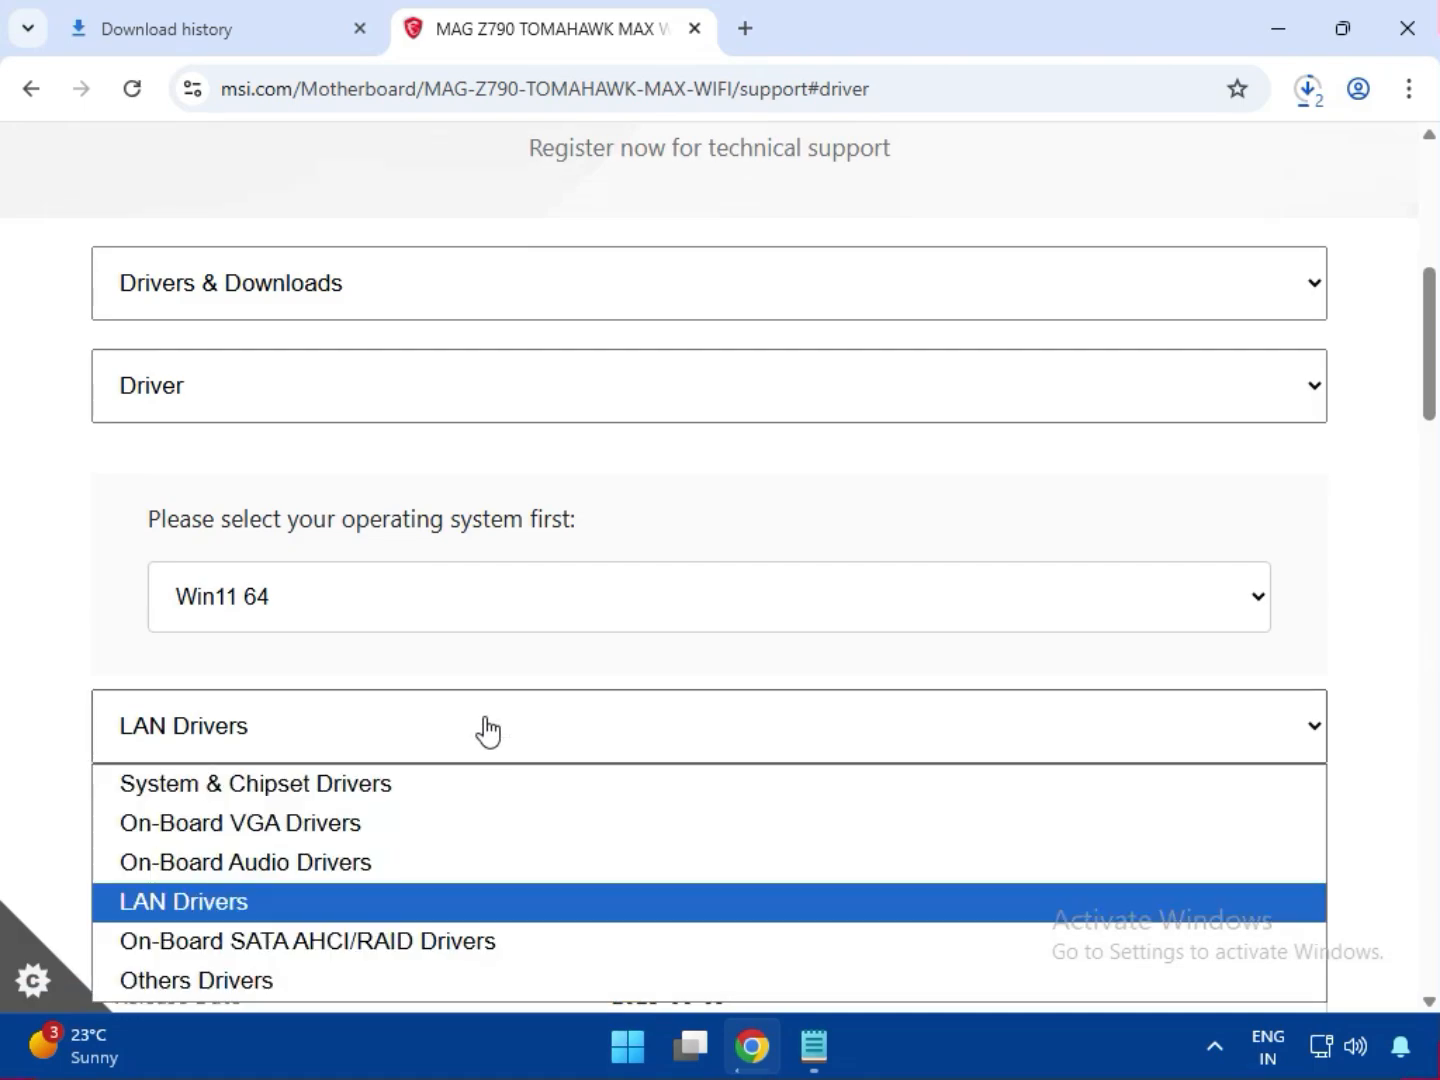
click(62, 647)
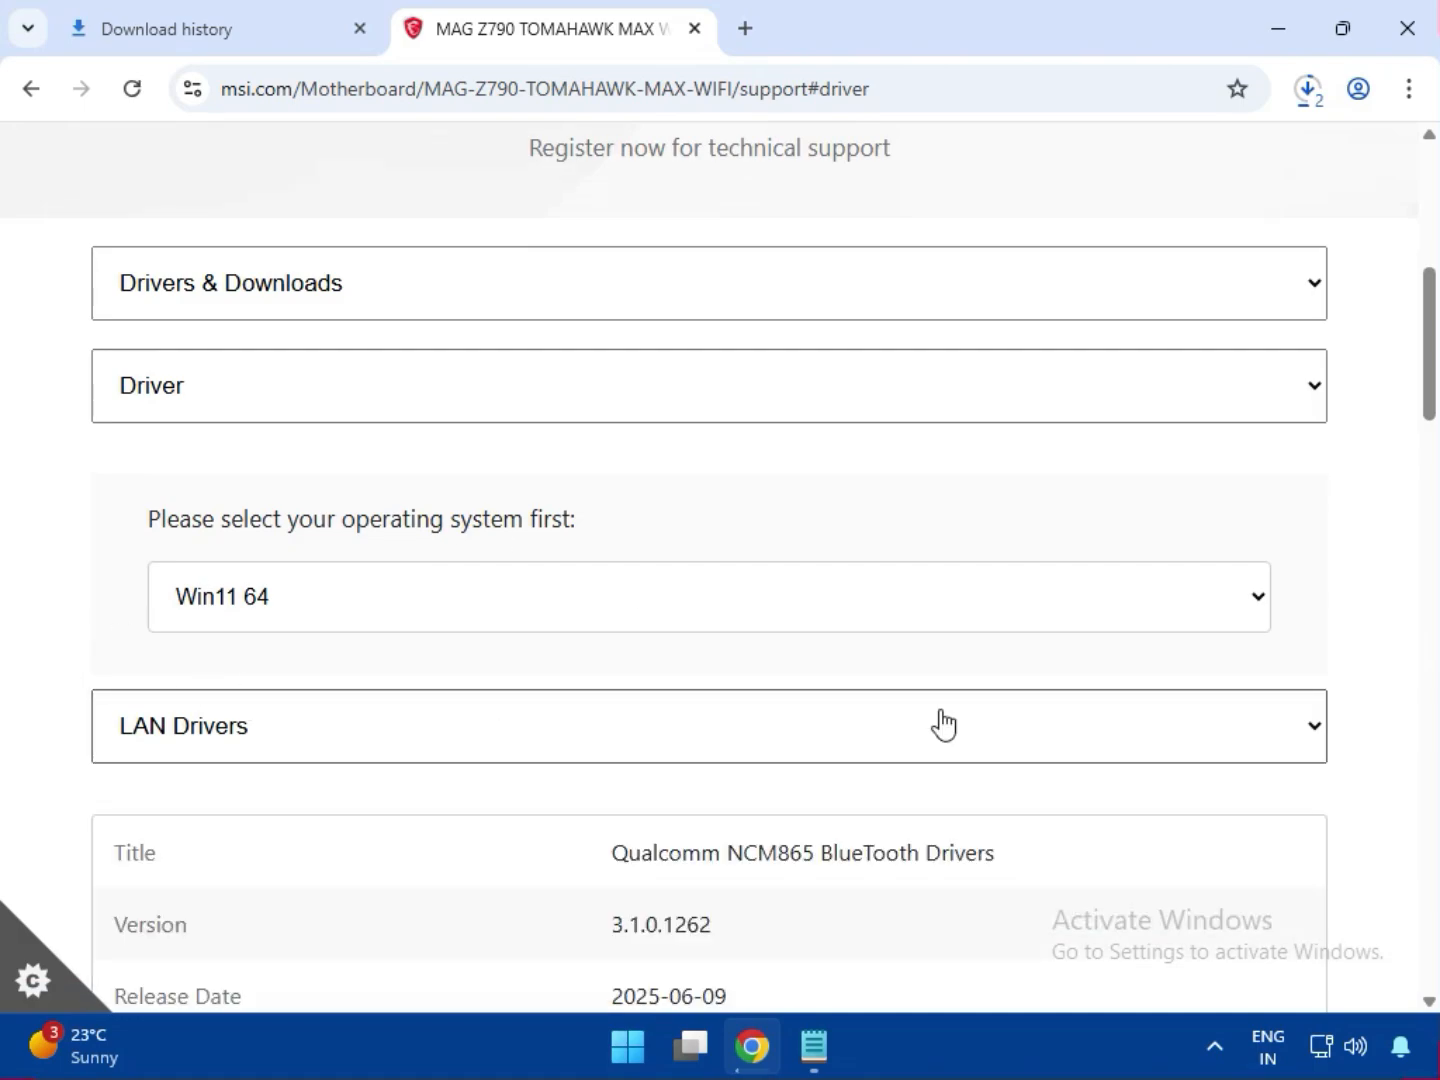
Open the browser's full download history and show bt_drivers (3).zip in its folder in File Explorer
click(1309, 88)
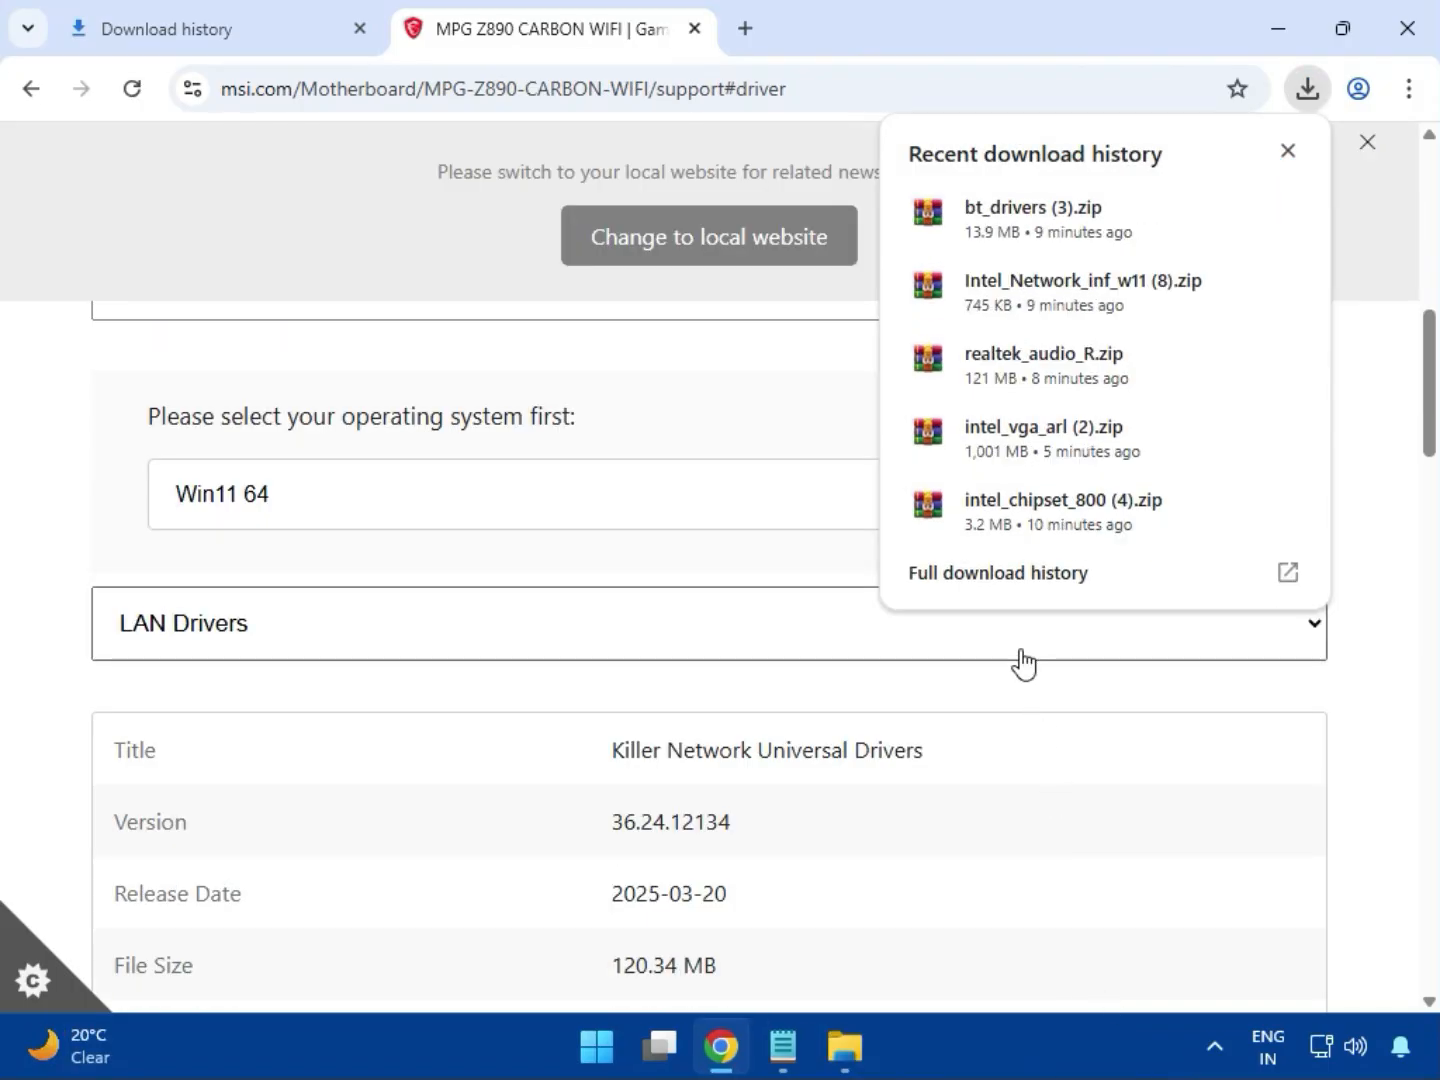
click(965, 590)
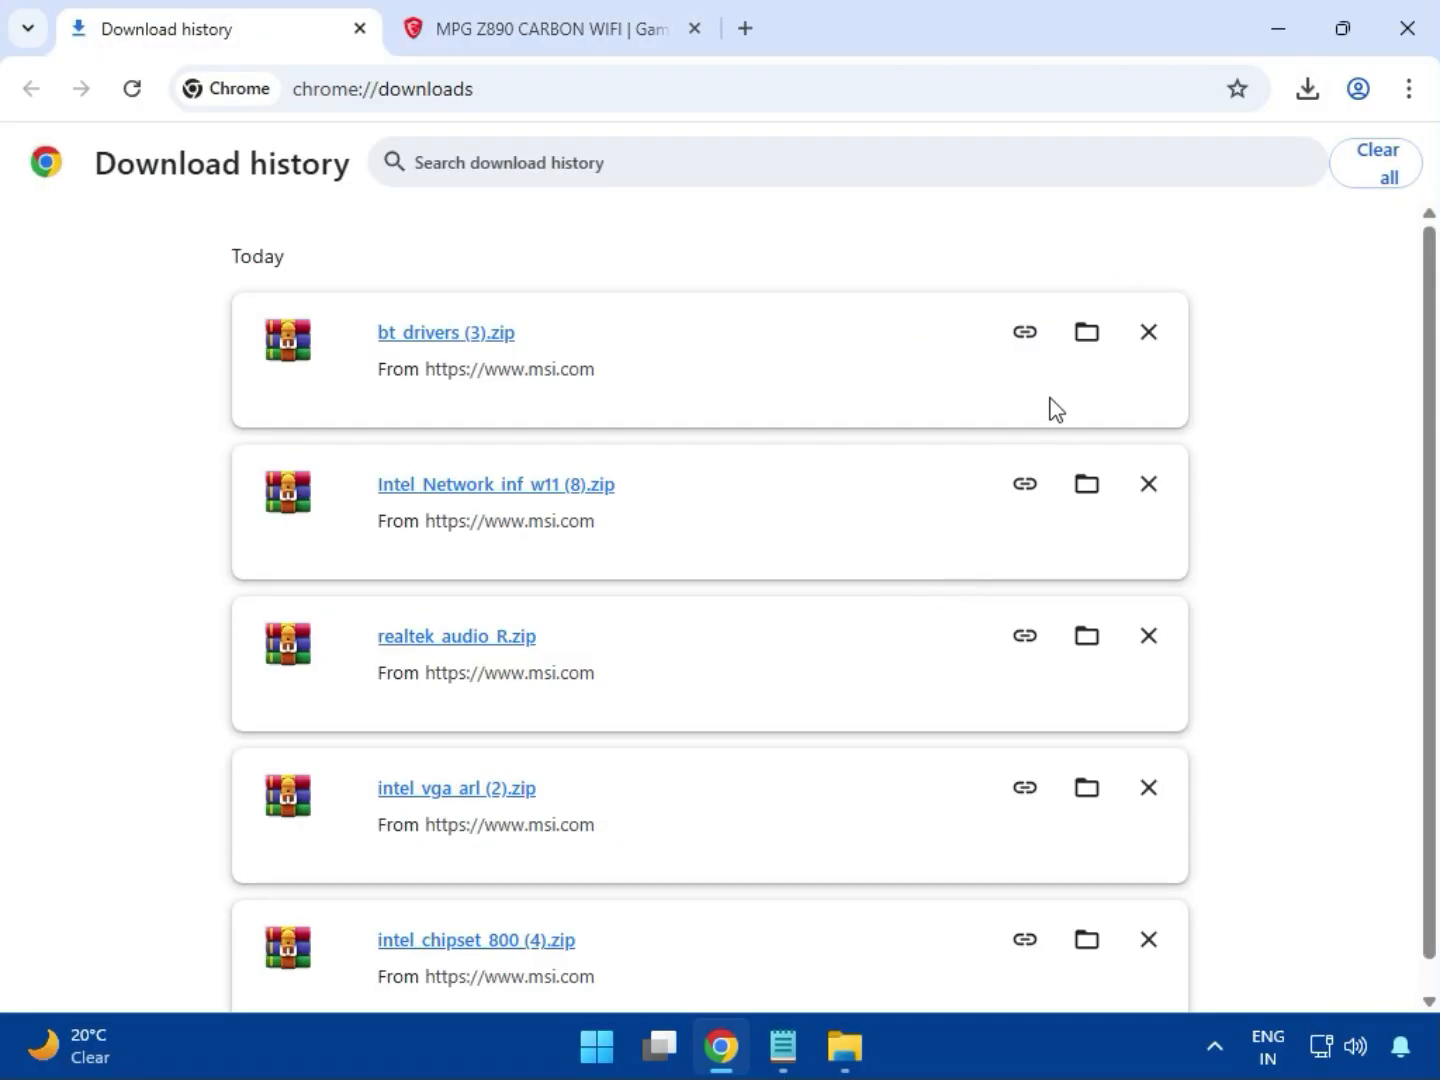
click(1078, 340)
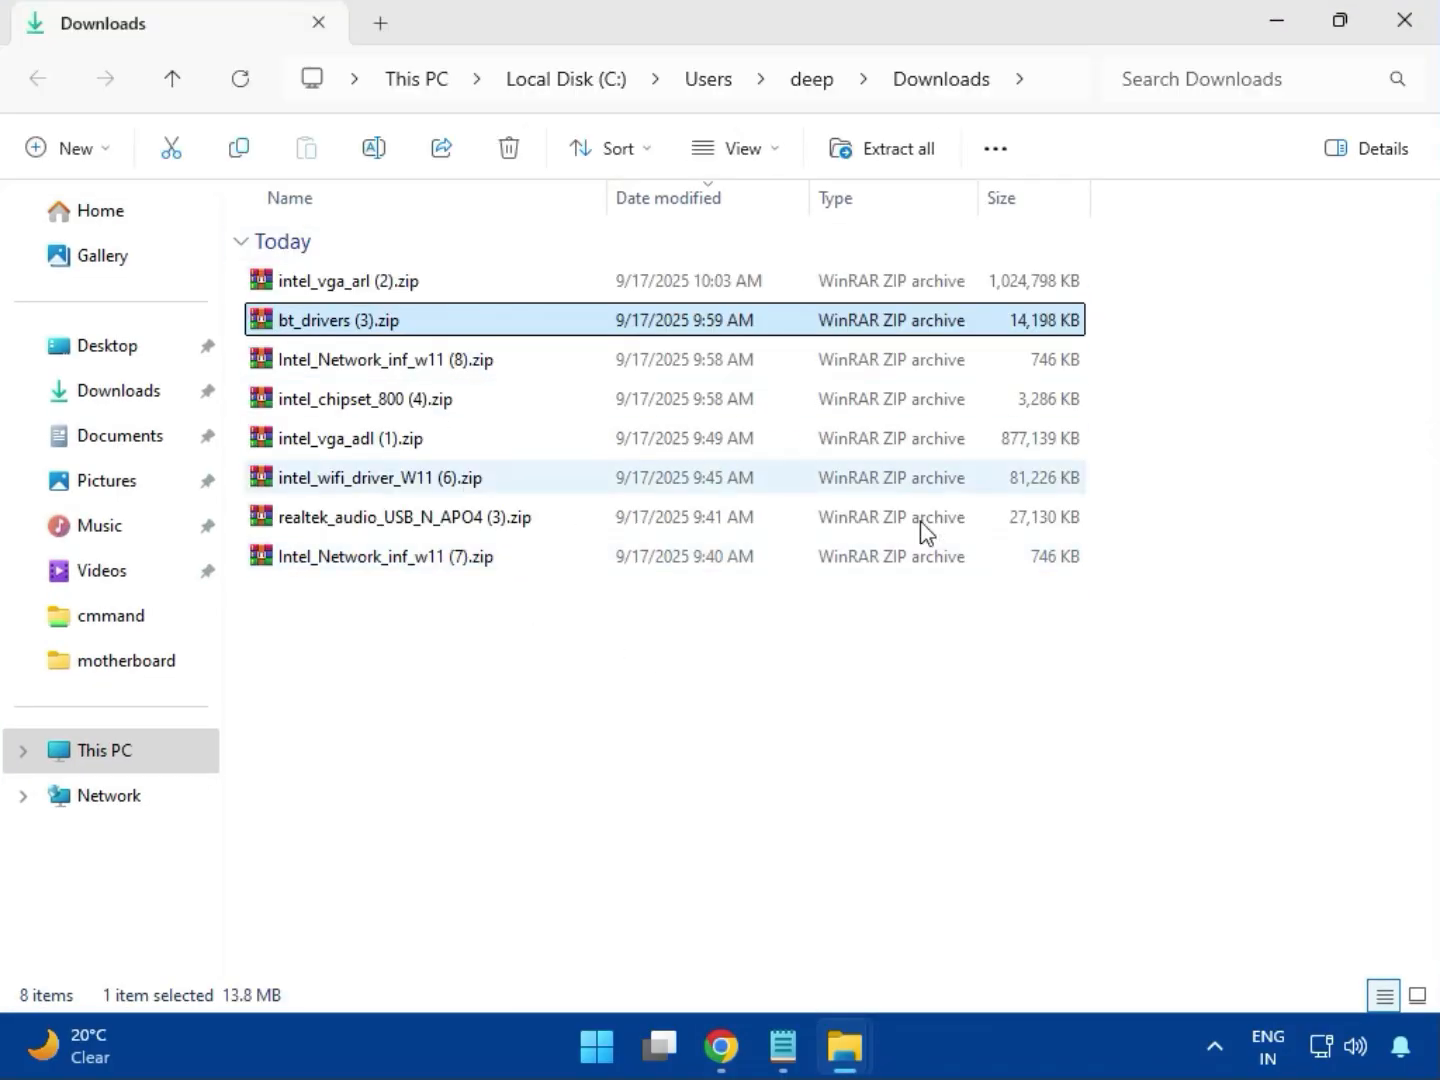
Open intel_vga_arl (2).zip, dismiss the WinRAR license reminder and launch Installer.exe from the Intel VGA Driver_32.0.101.6629 folder
click(400, 293)
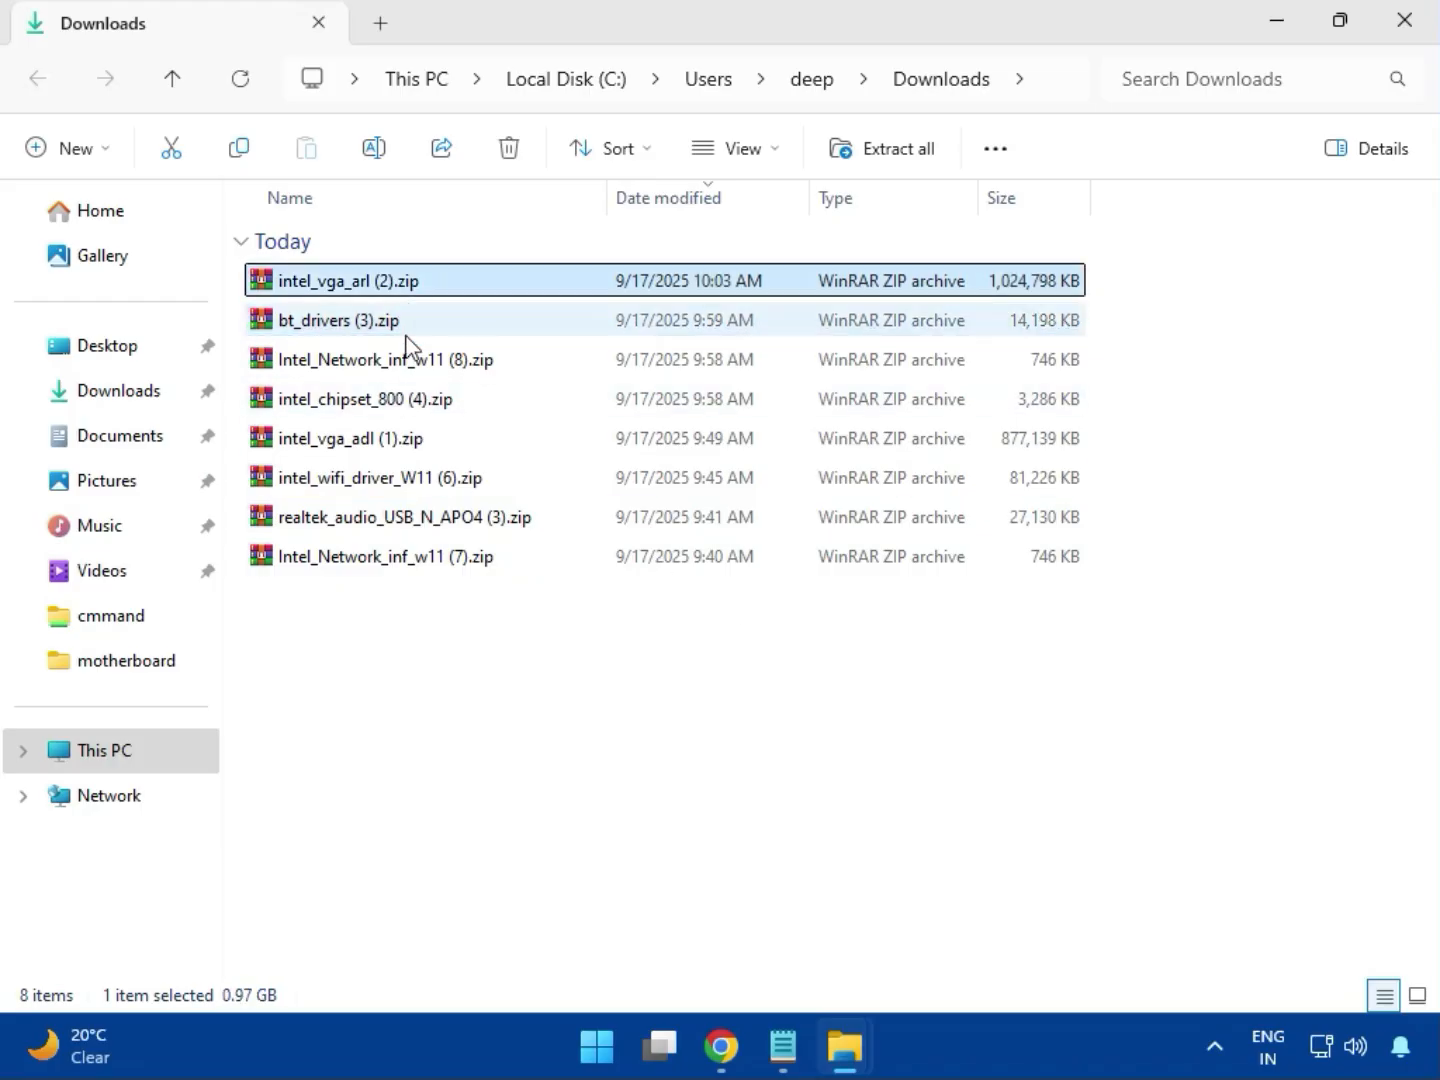
double_click(391, 290)
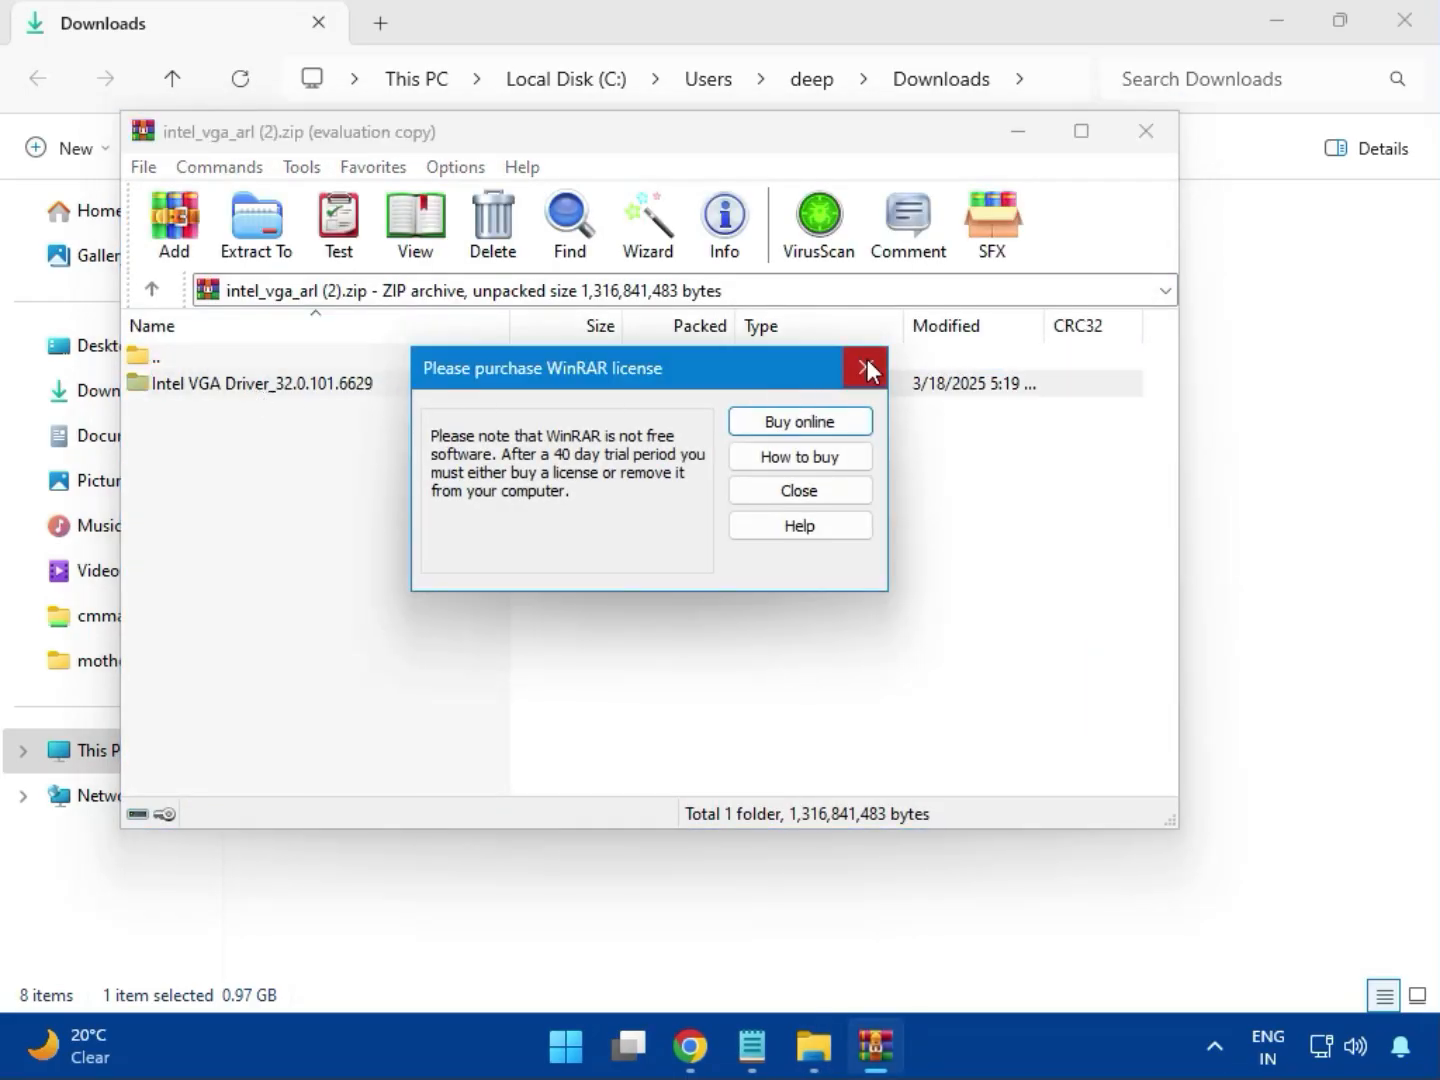
click(866, 370)
double_click(301, 384)
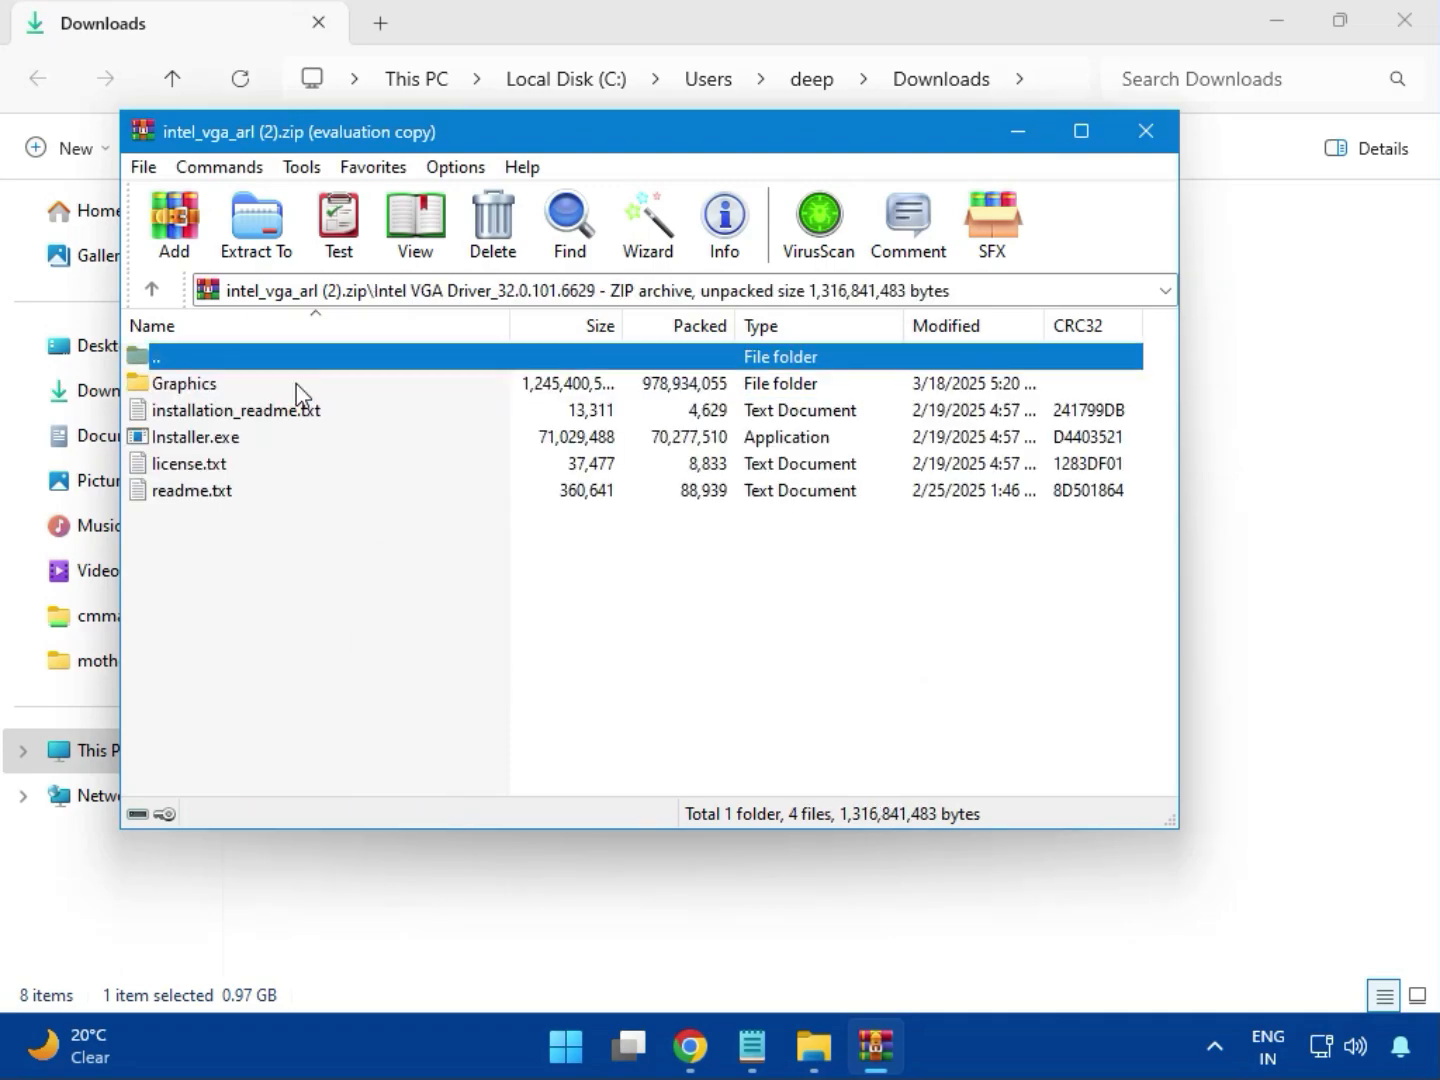
click(241, 448)
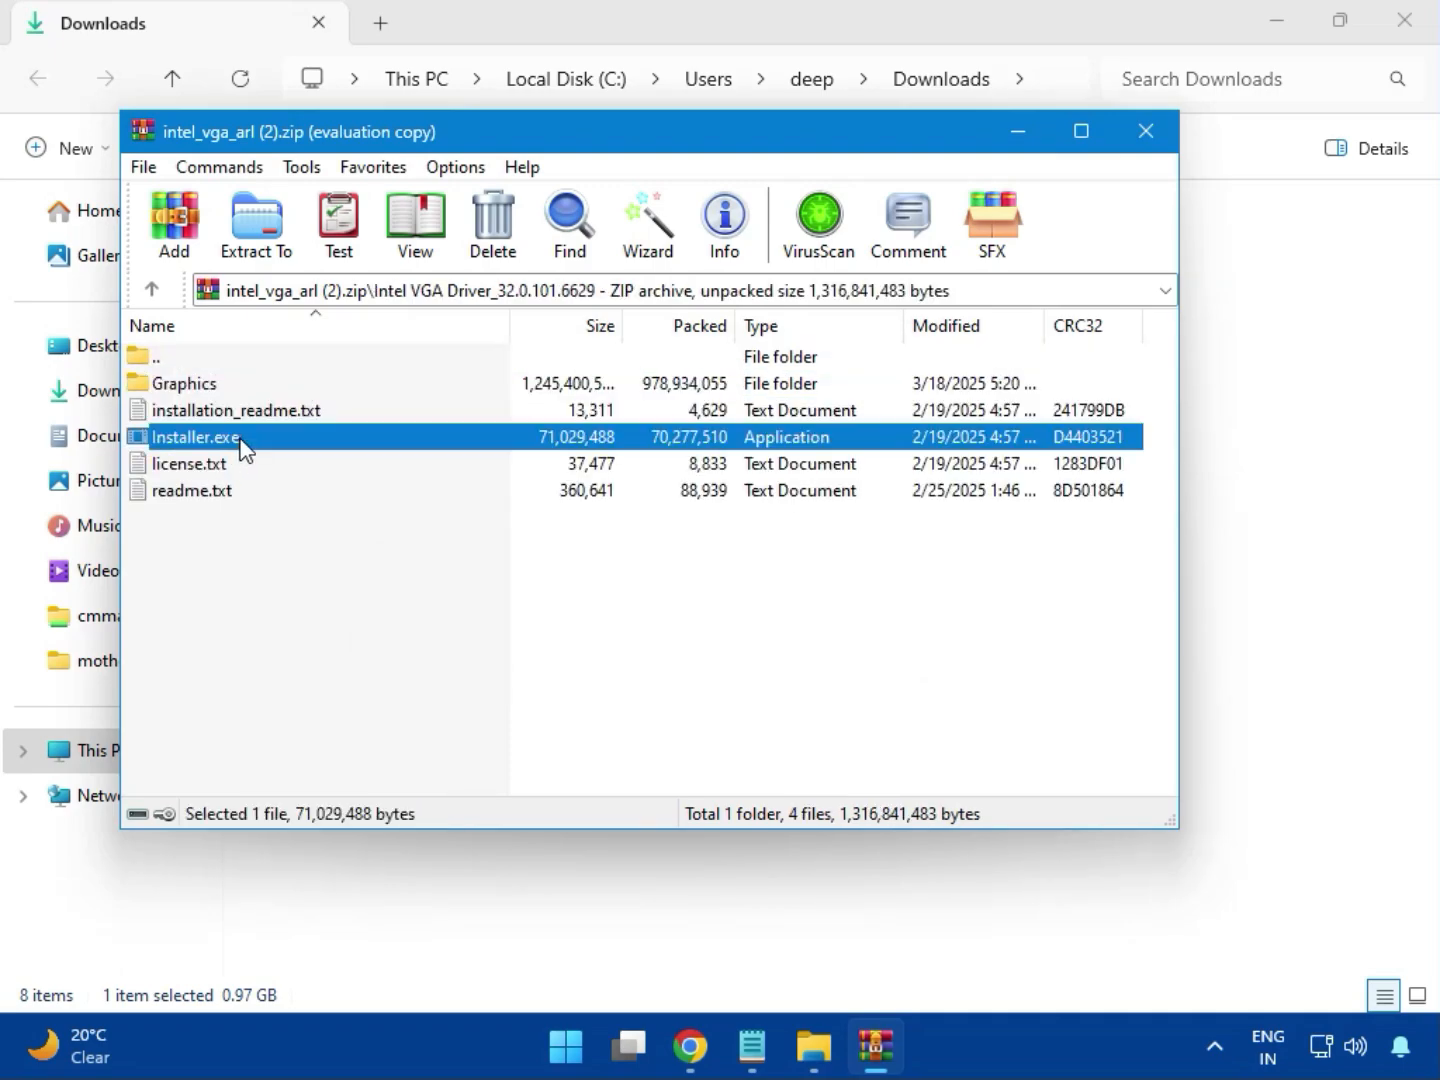
double_click(282, 437)
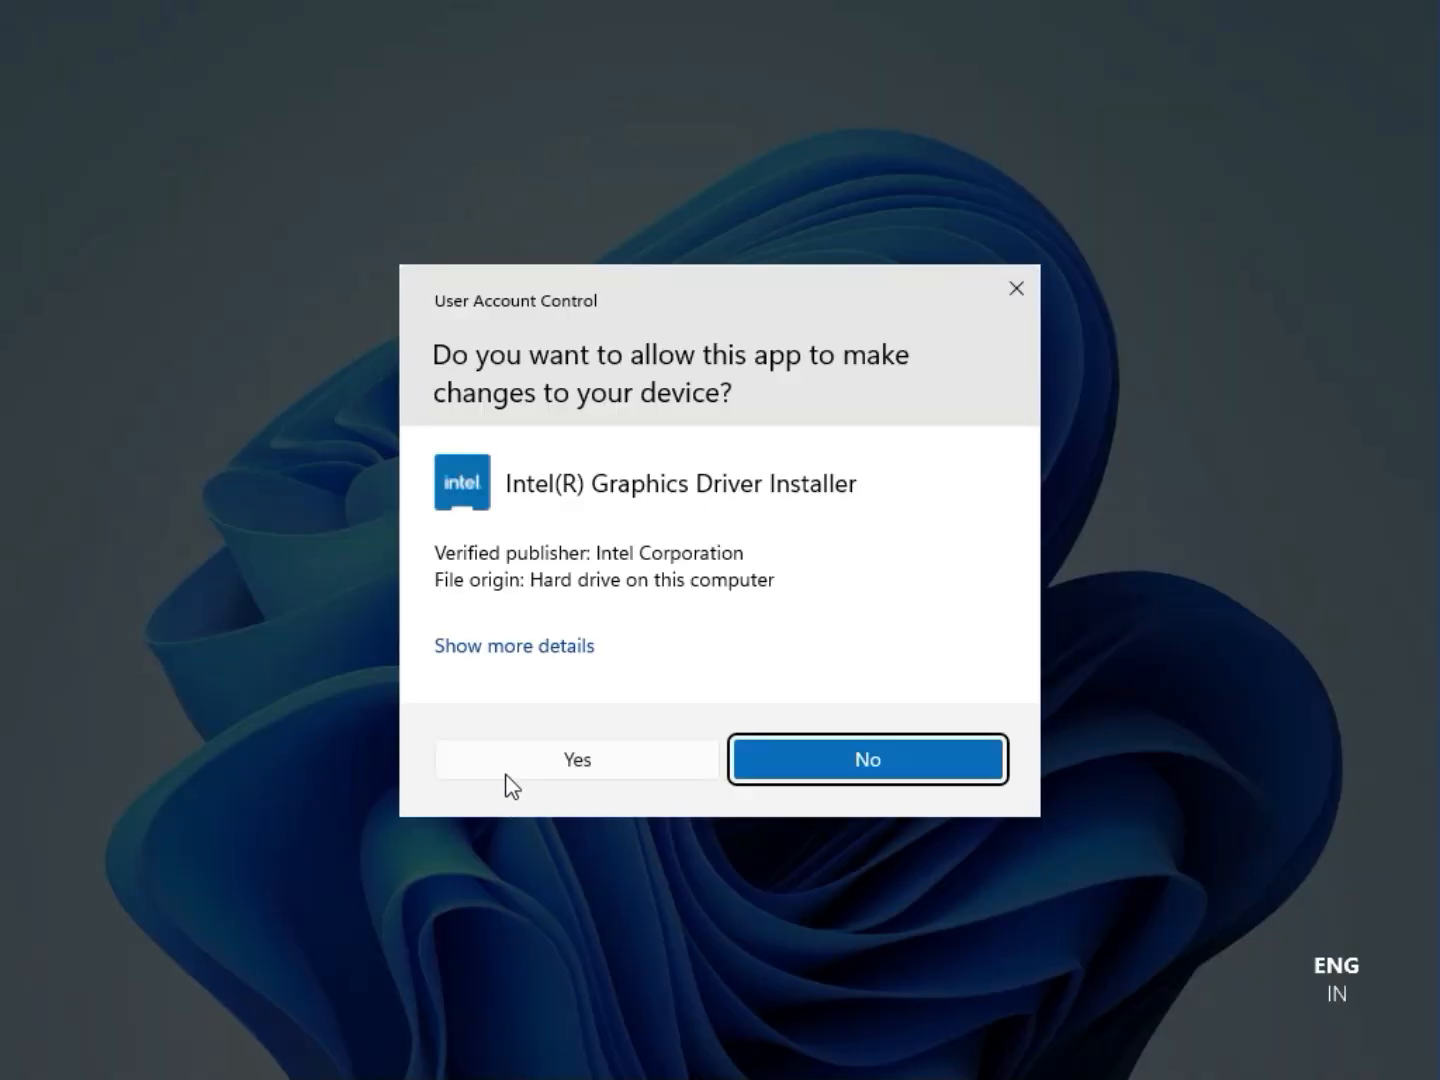
Allow the Intel Graphics Driver Installer to make changes, try to install the graphics driver, and close the installer and its archive
click(556, 759)
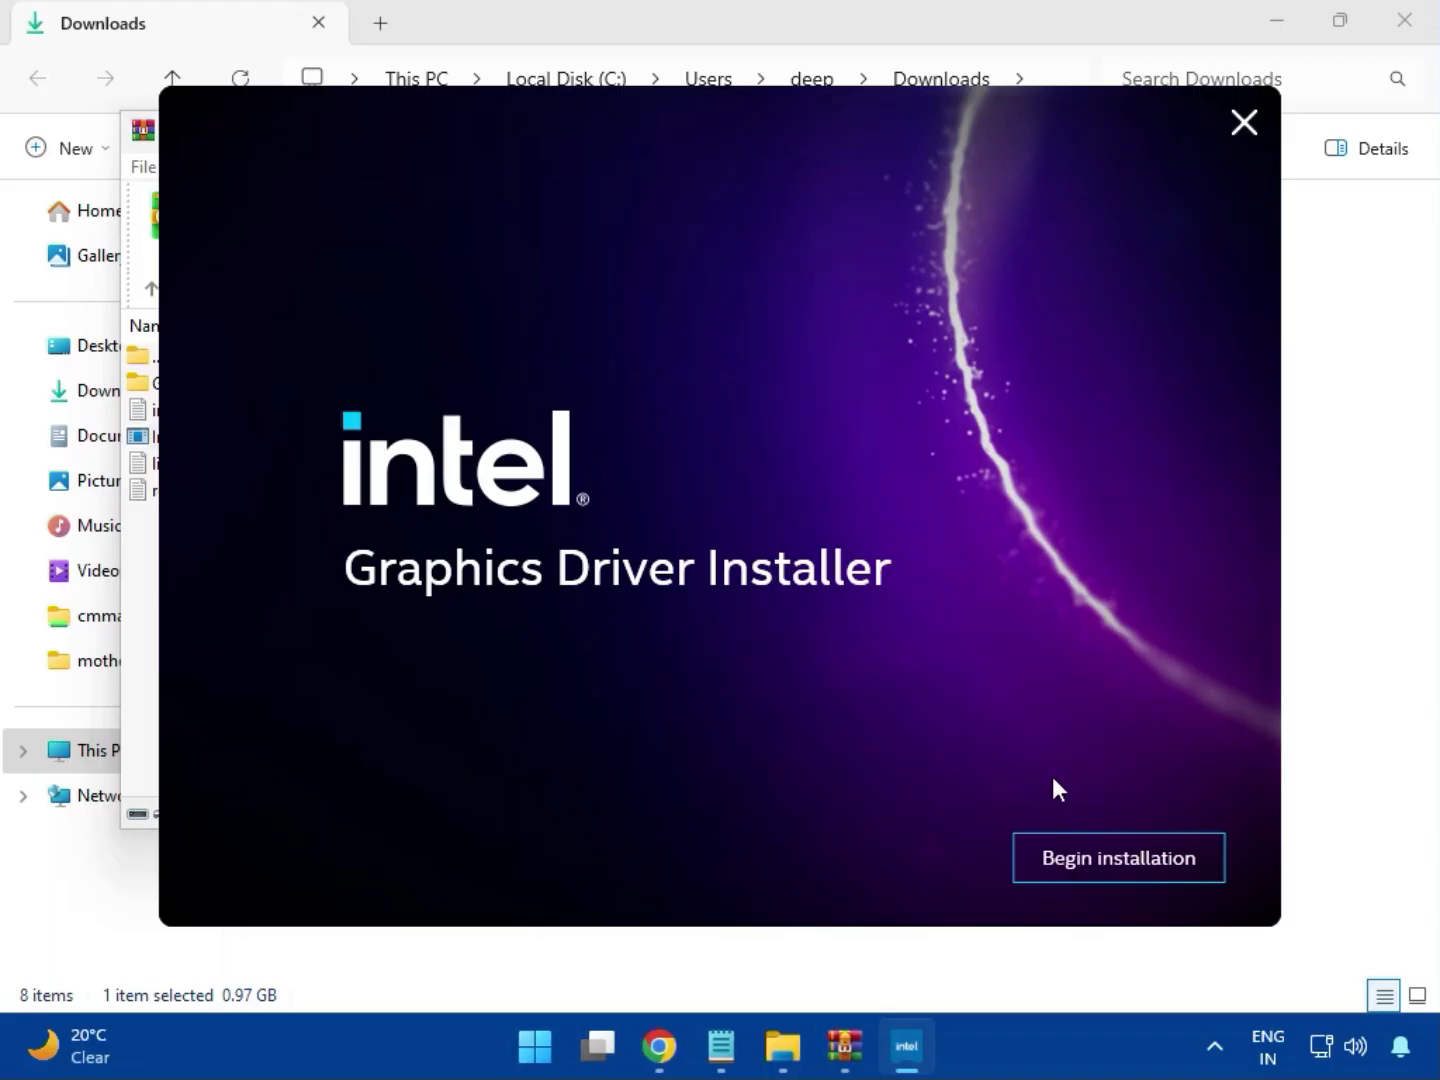
click(1100, 857)
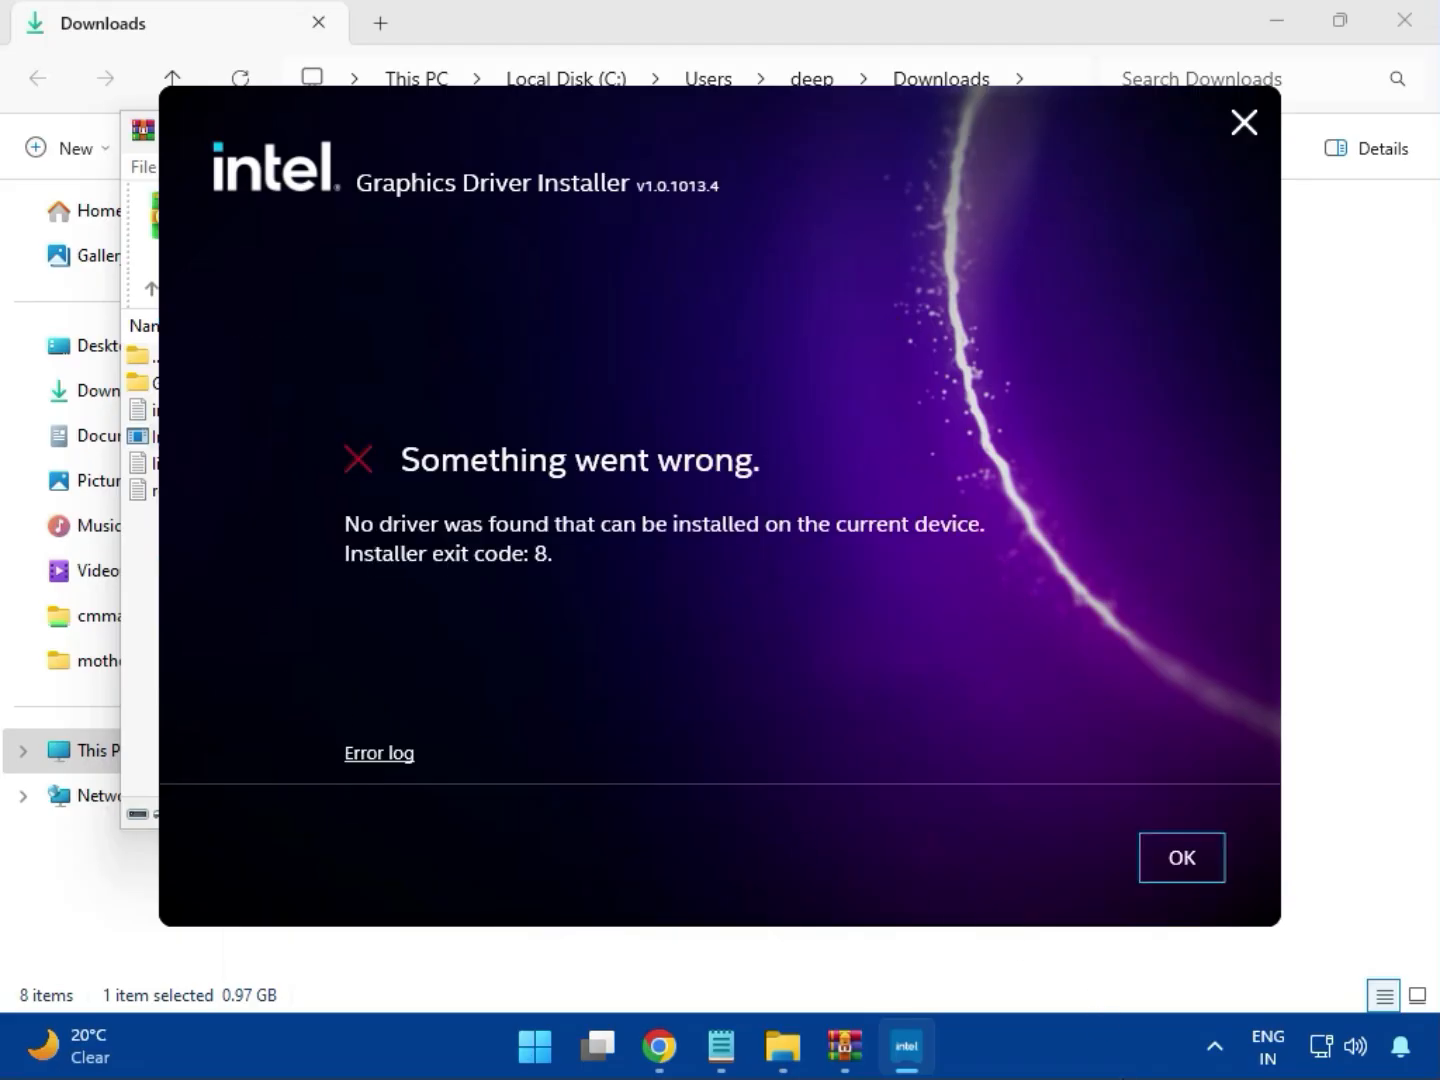
click(1163, 877)
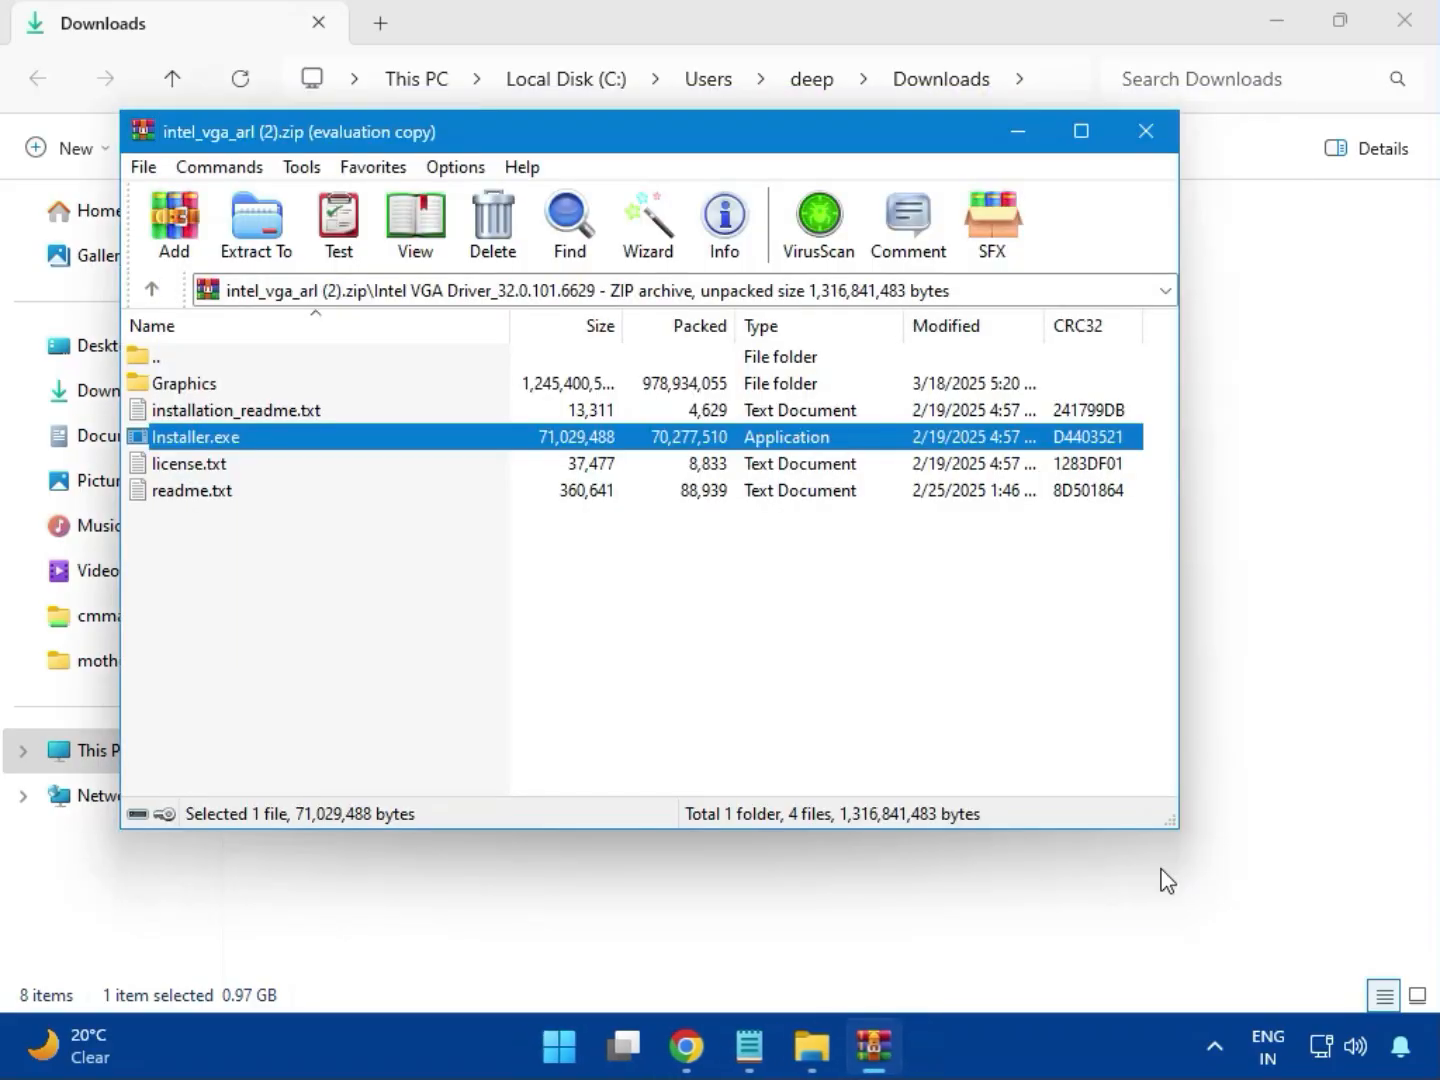
click(1139, 121)
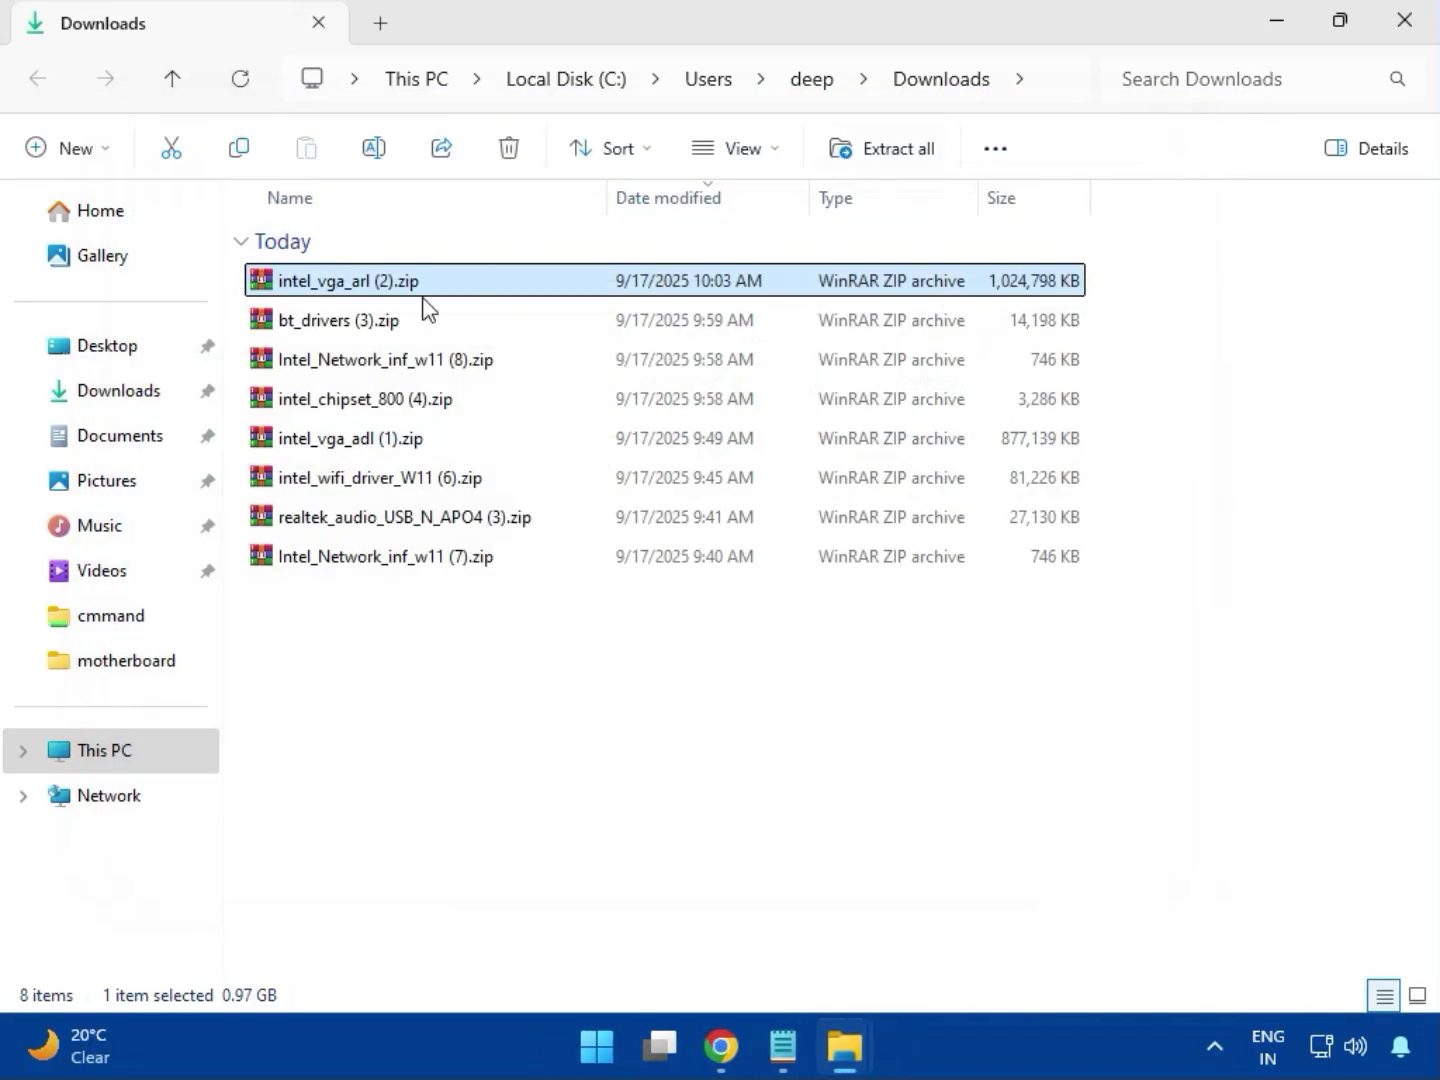
Open bt_drivers (3).zip, dismiss the WinRAR window and launch Intel Bluetooth.msi from the Intel BlueTooth Driver_23.70.0.2 folder
click(280, 332)
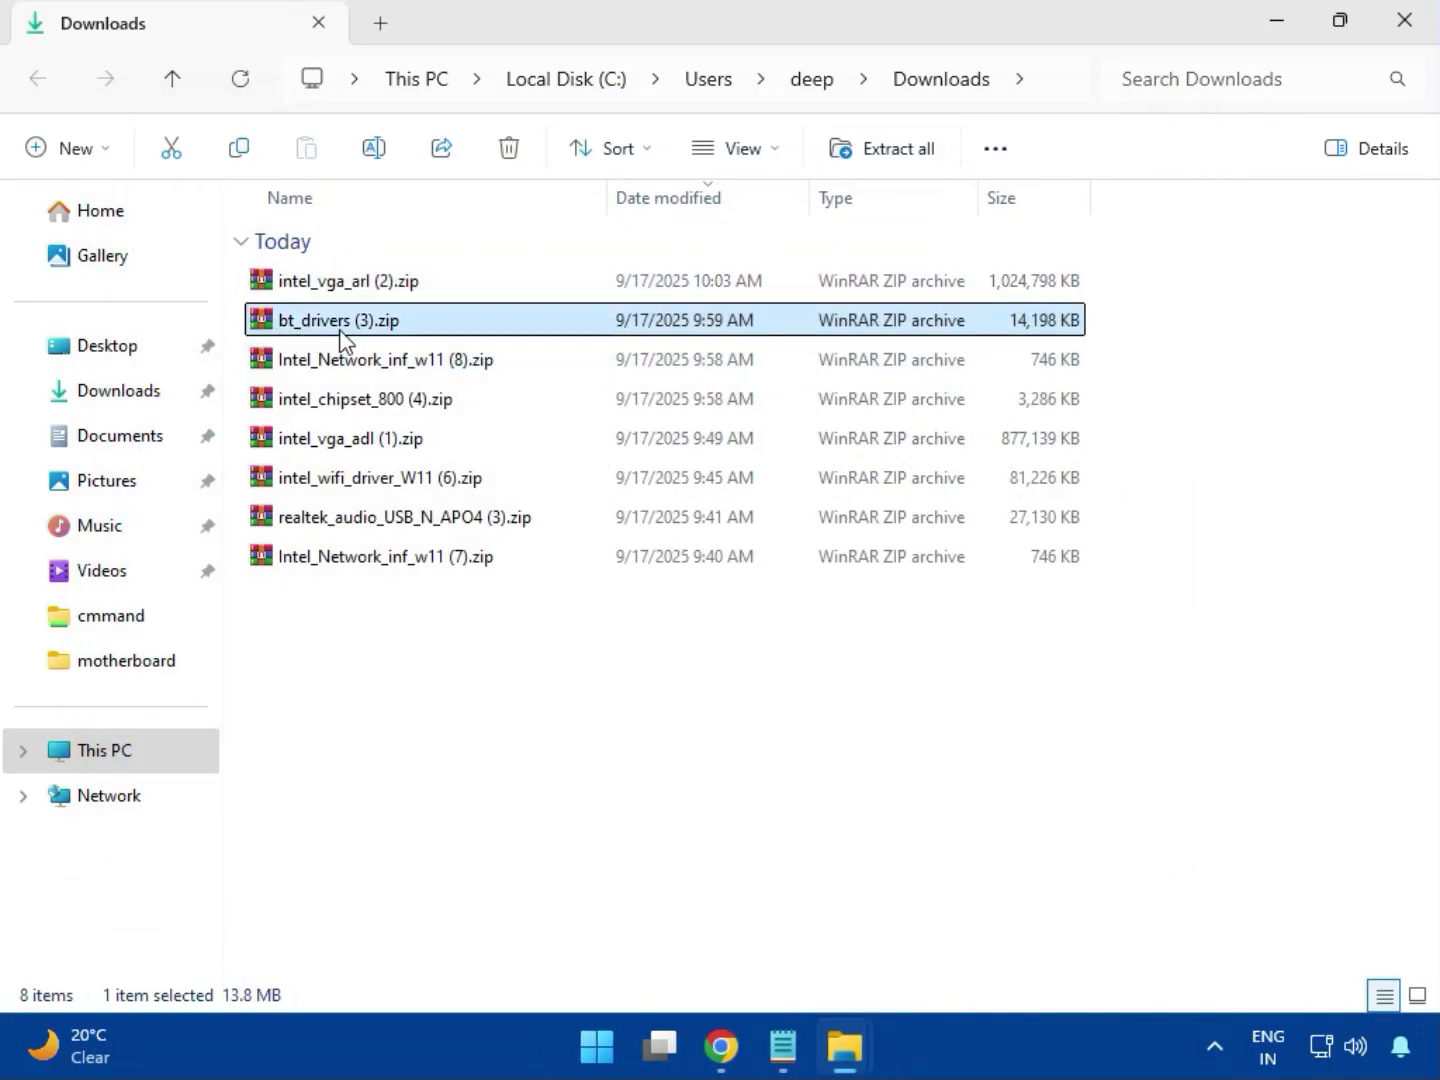
double_click(347, 325)
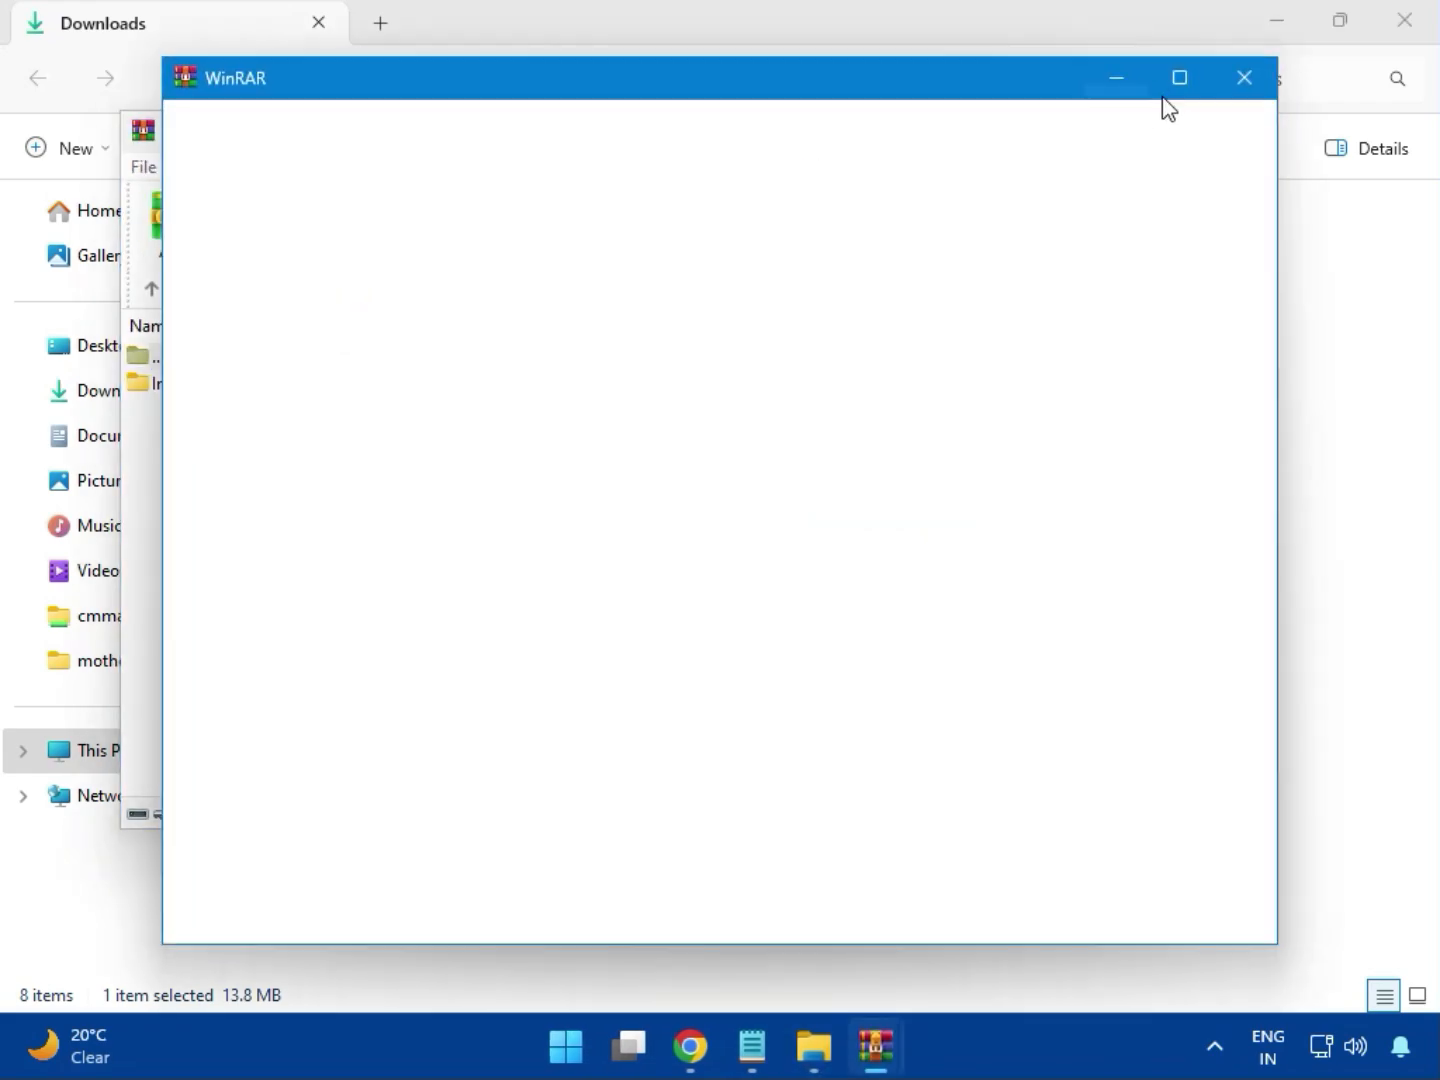
click(1246, 76)
click(166, 385)
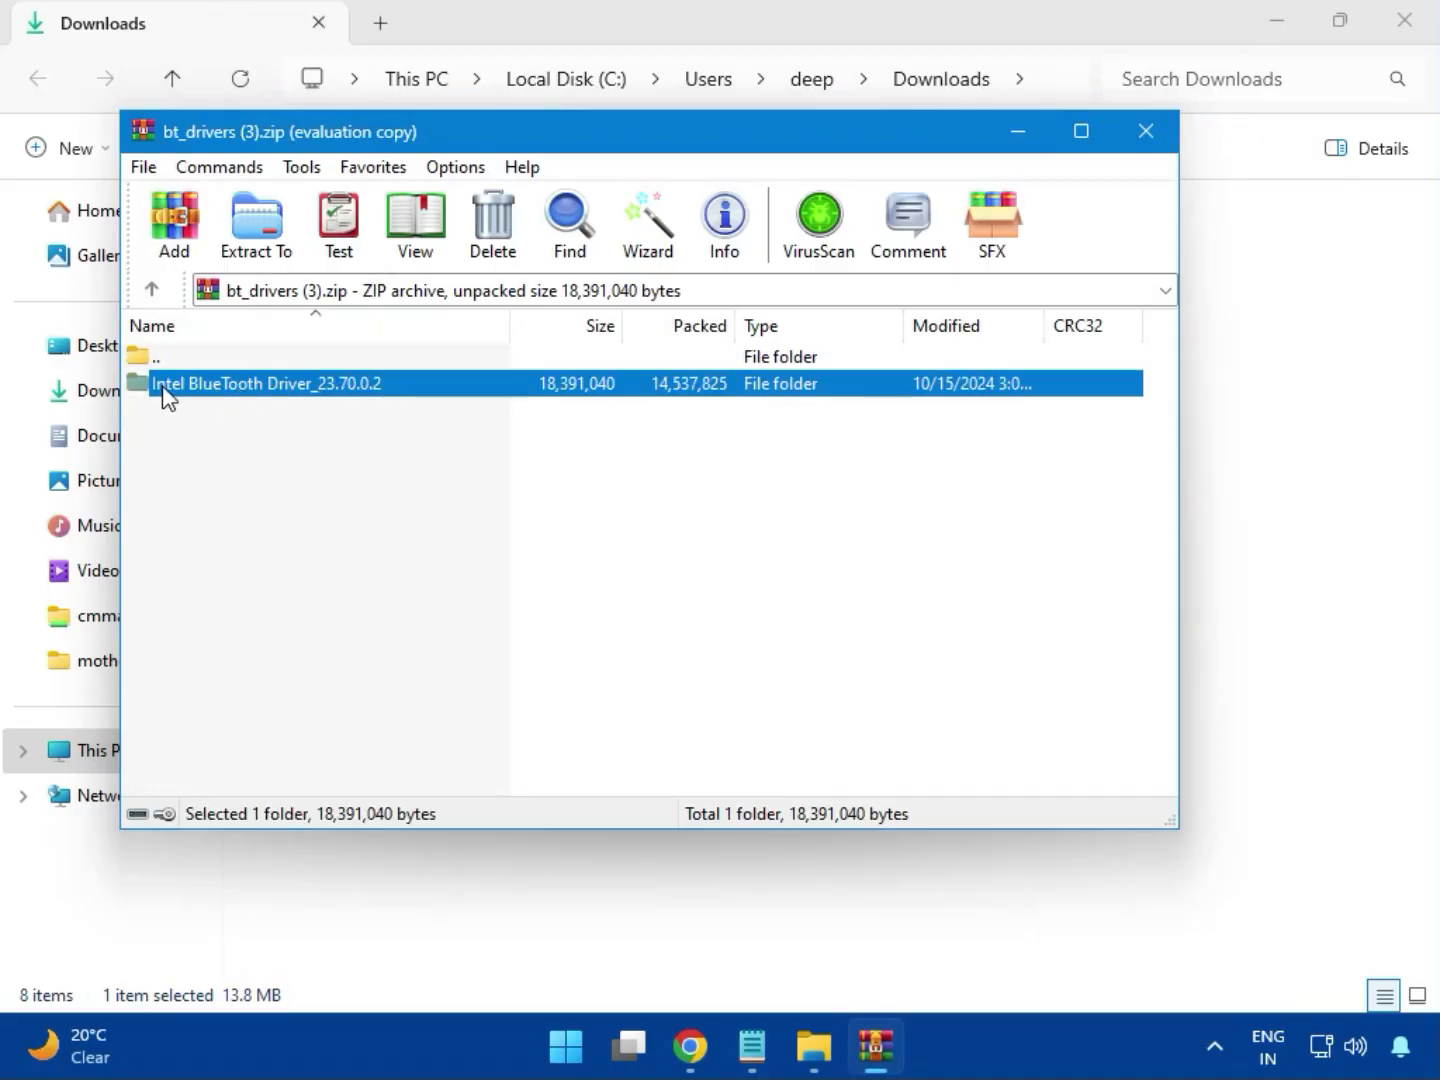
double_click(270, 385)
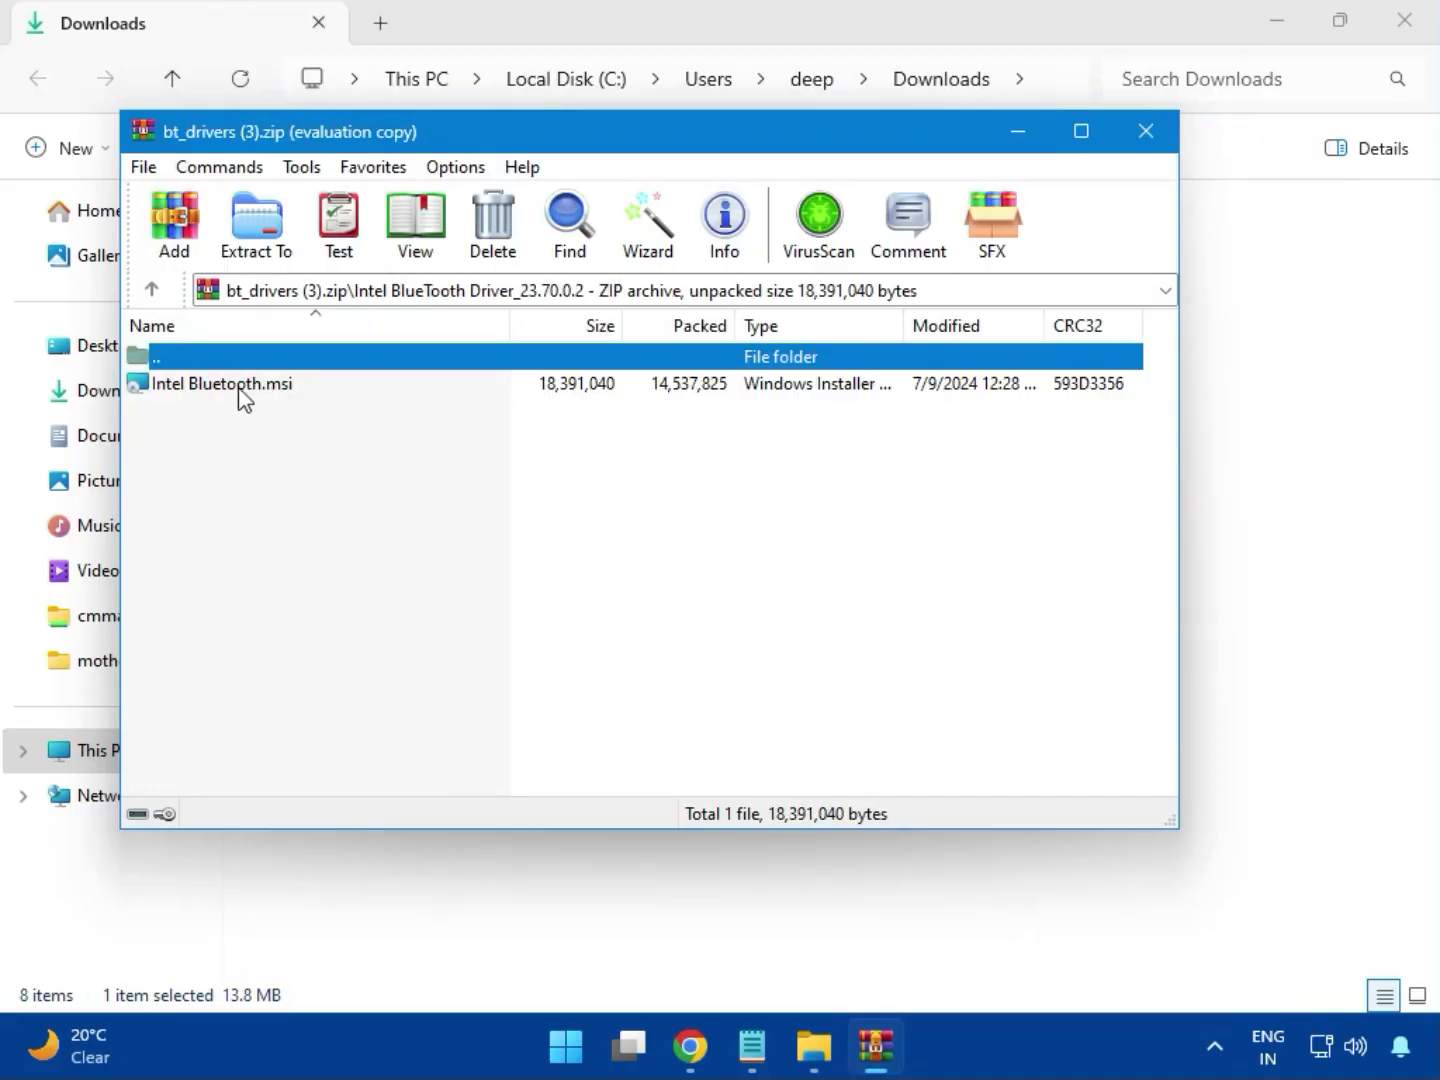
double_click(238, 388)
double_click(238, 388)
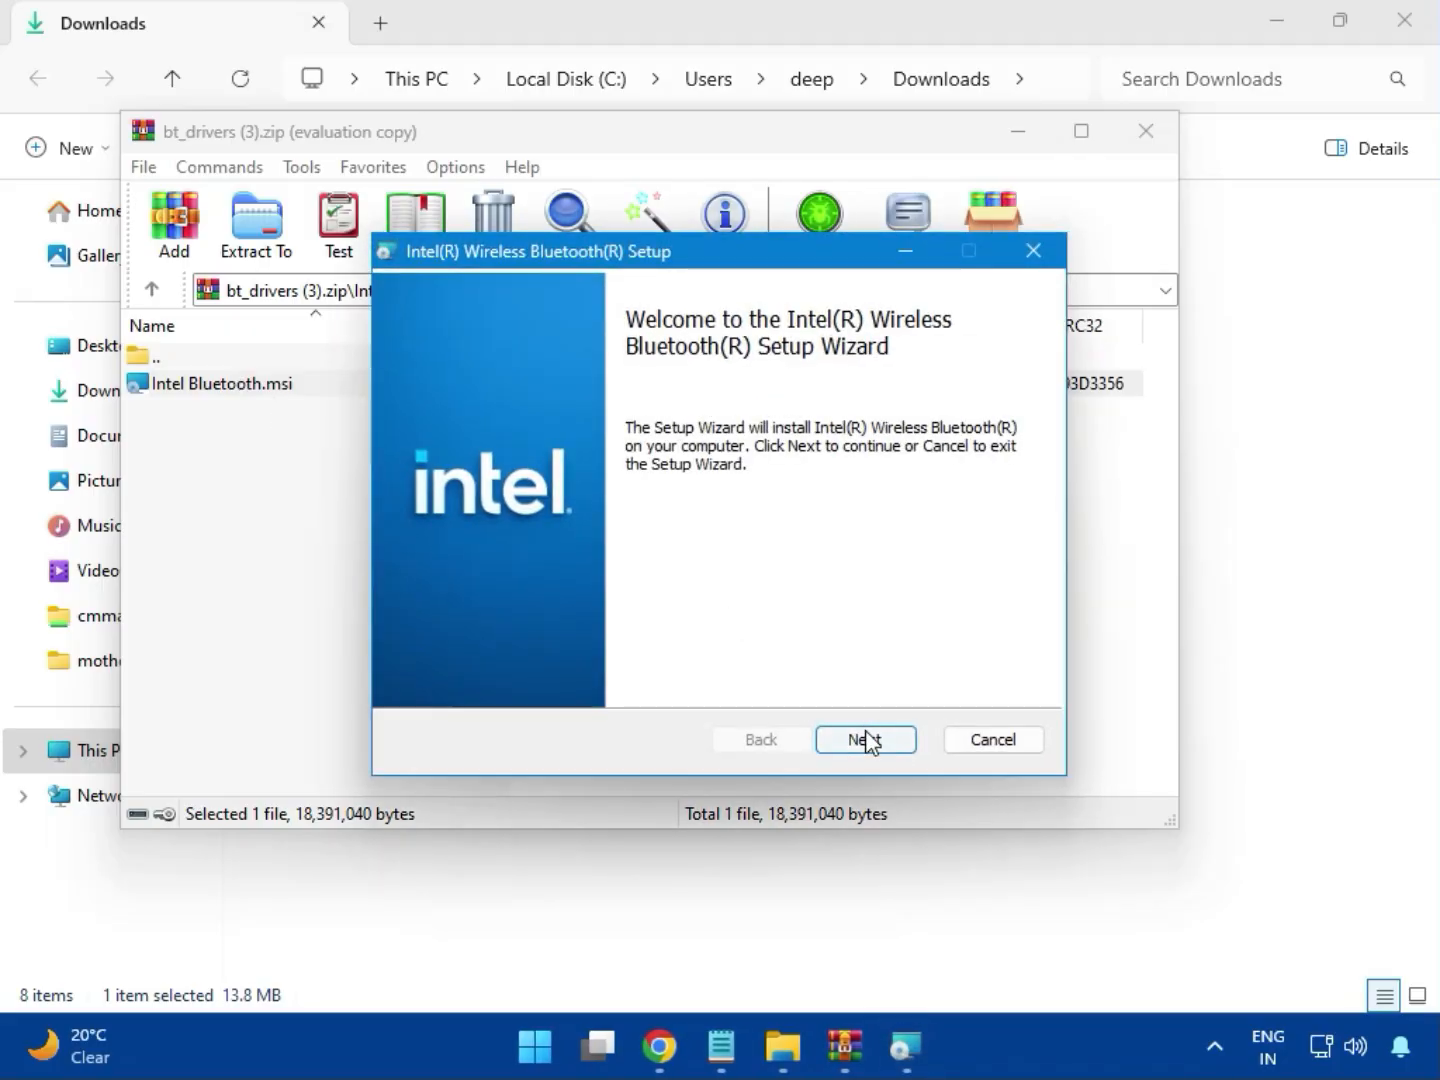
Install Intel Wireless Bluetooth with the license accepted and the Typical setup type, and close the finished wizard and its archive
click(867, 740)
click(499, 680)
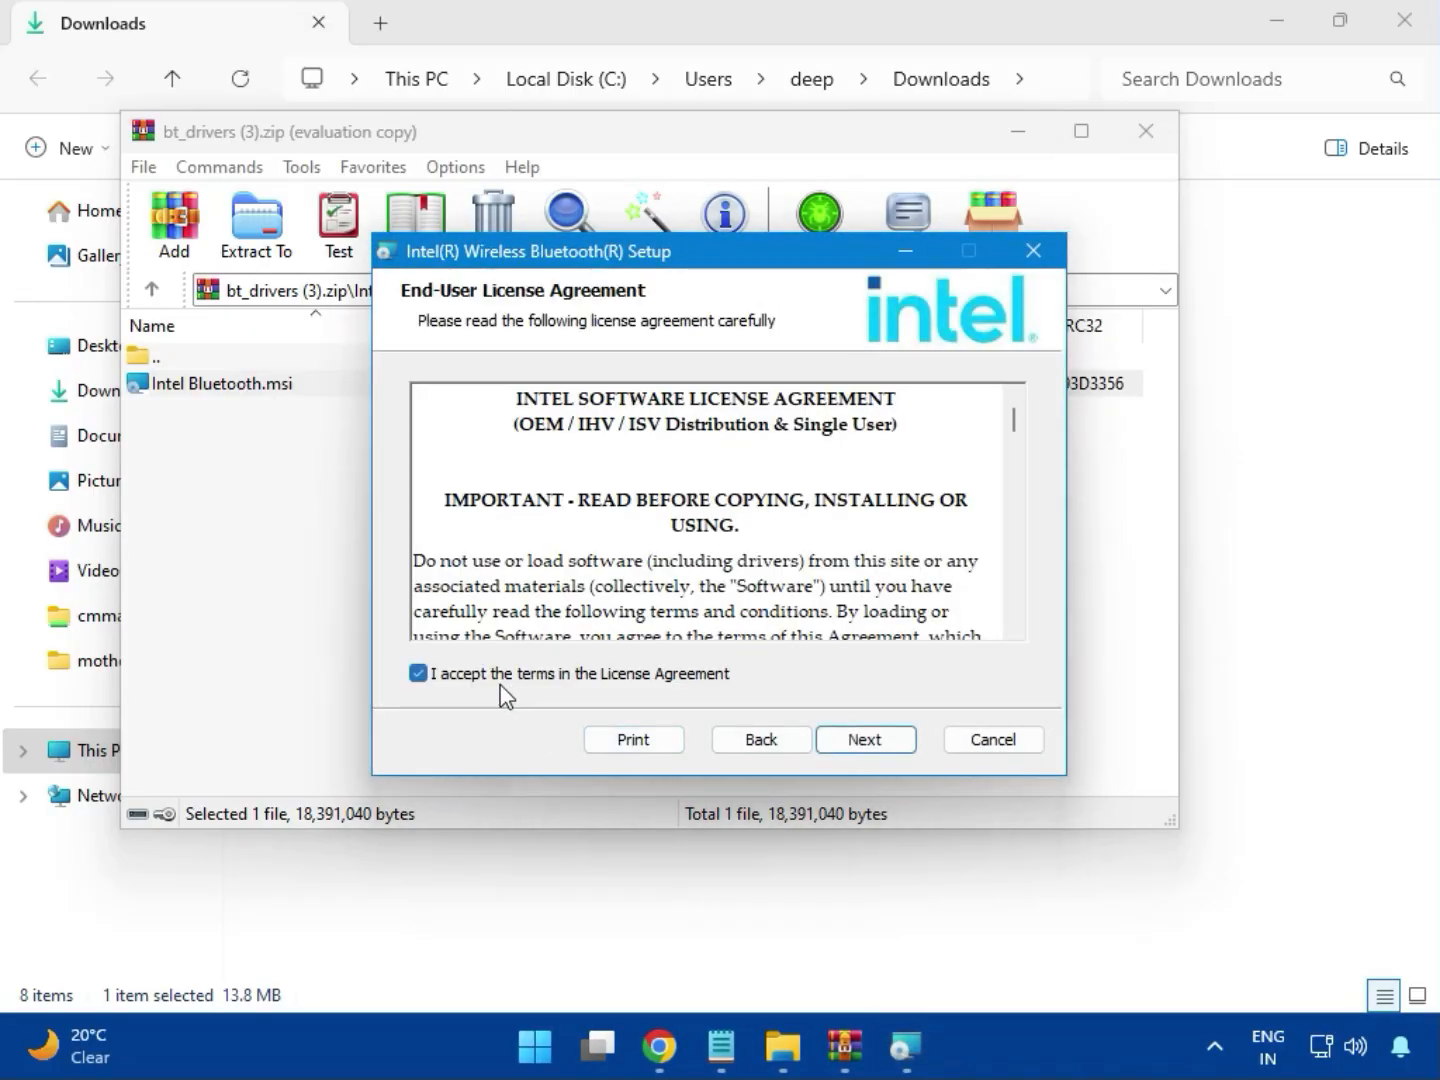
click(861, 742)
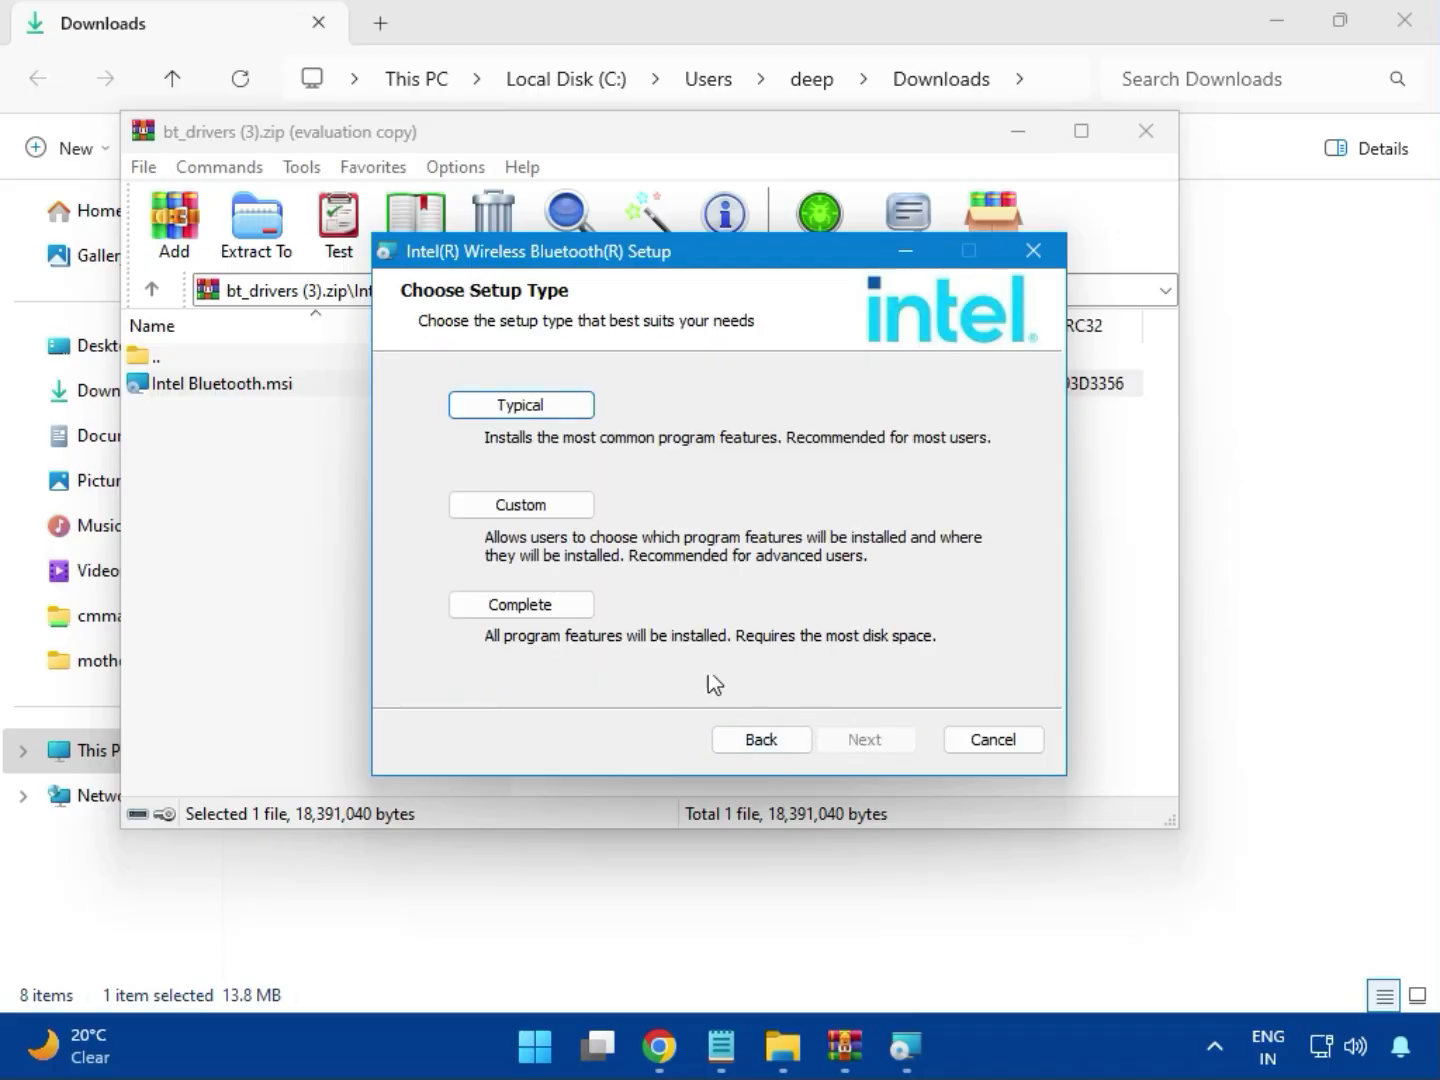
click(498, 408)
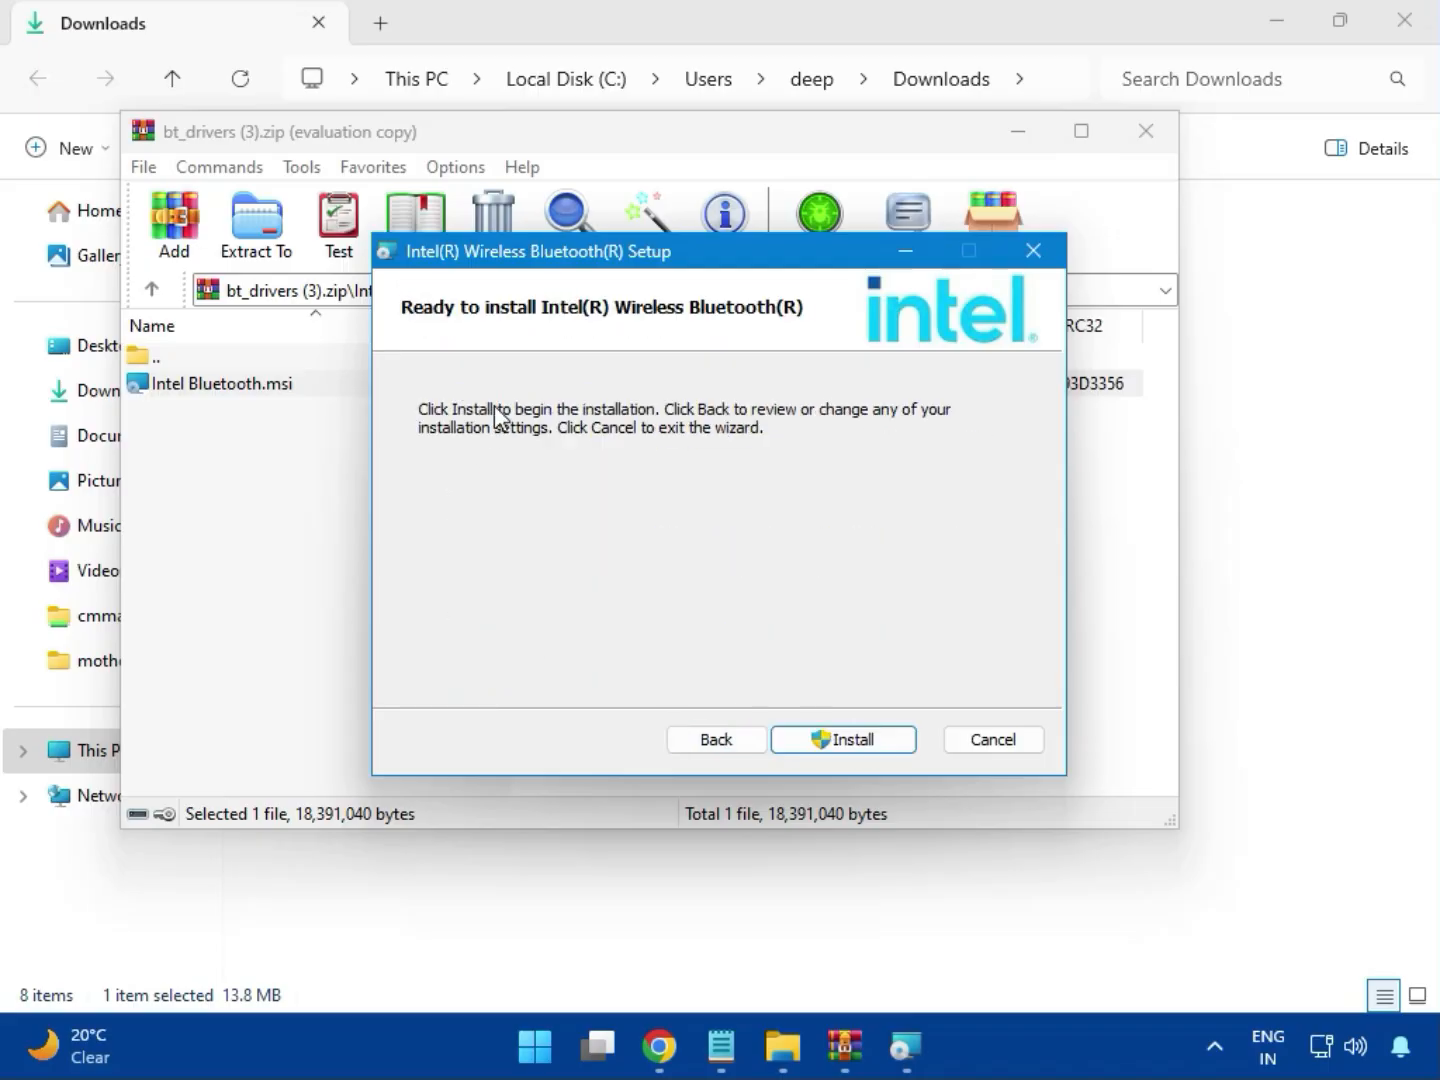
click(828, 740)
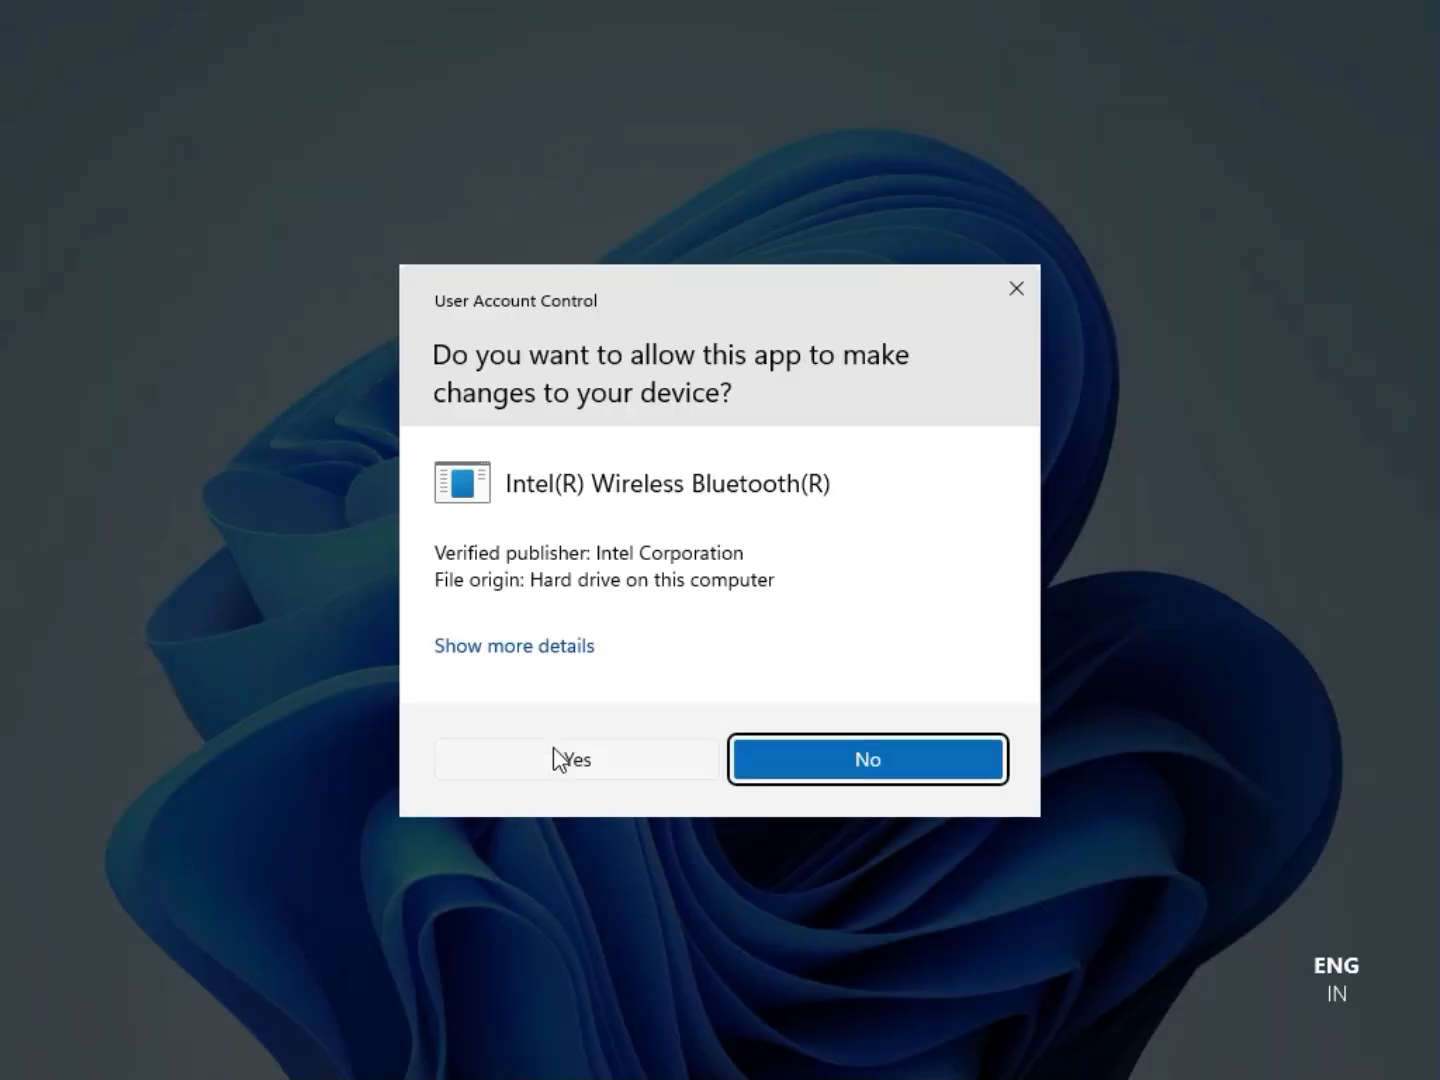
click(554, 745)
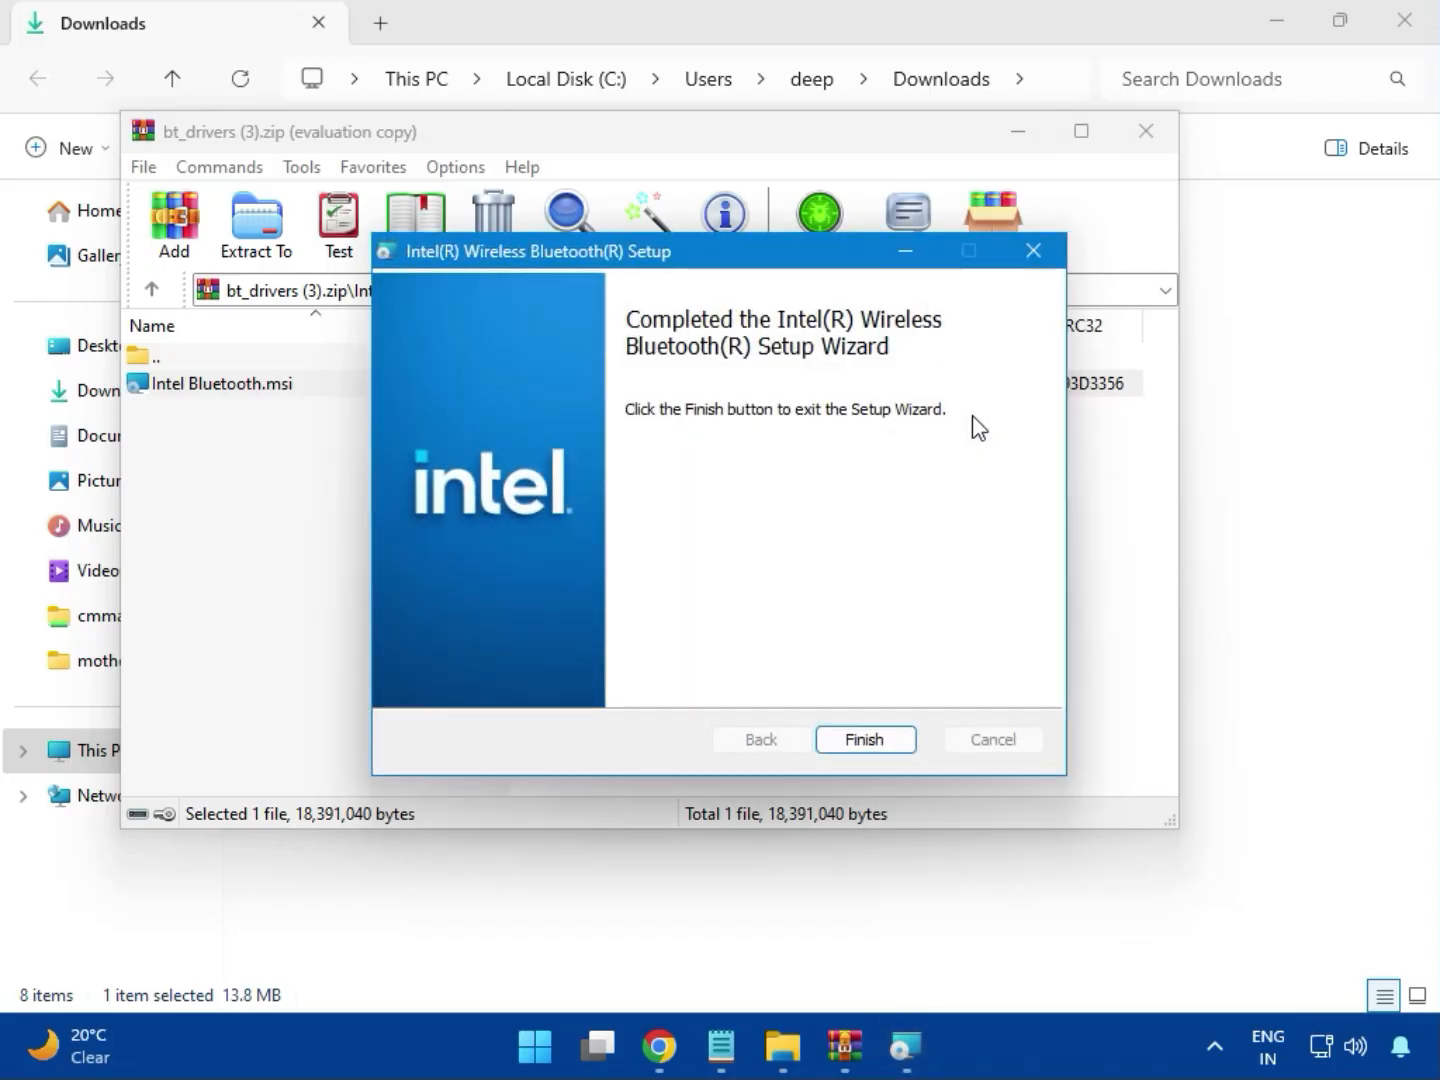
click(867, 740)
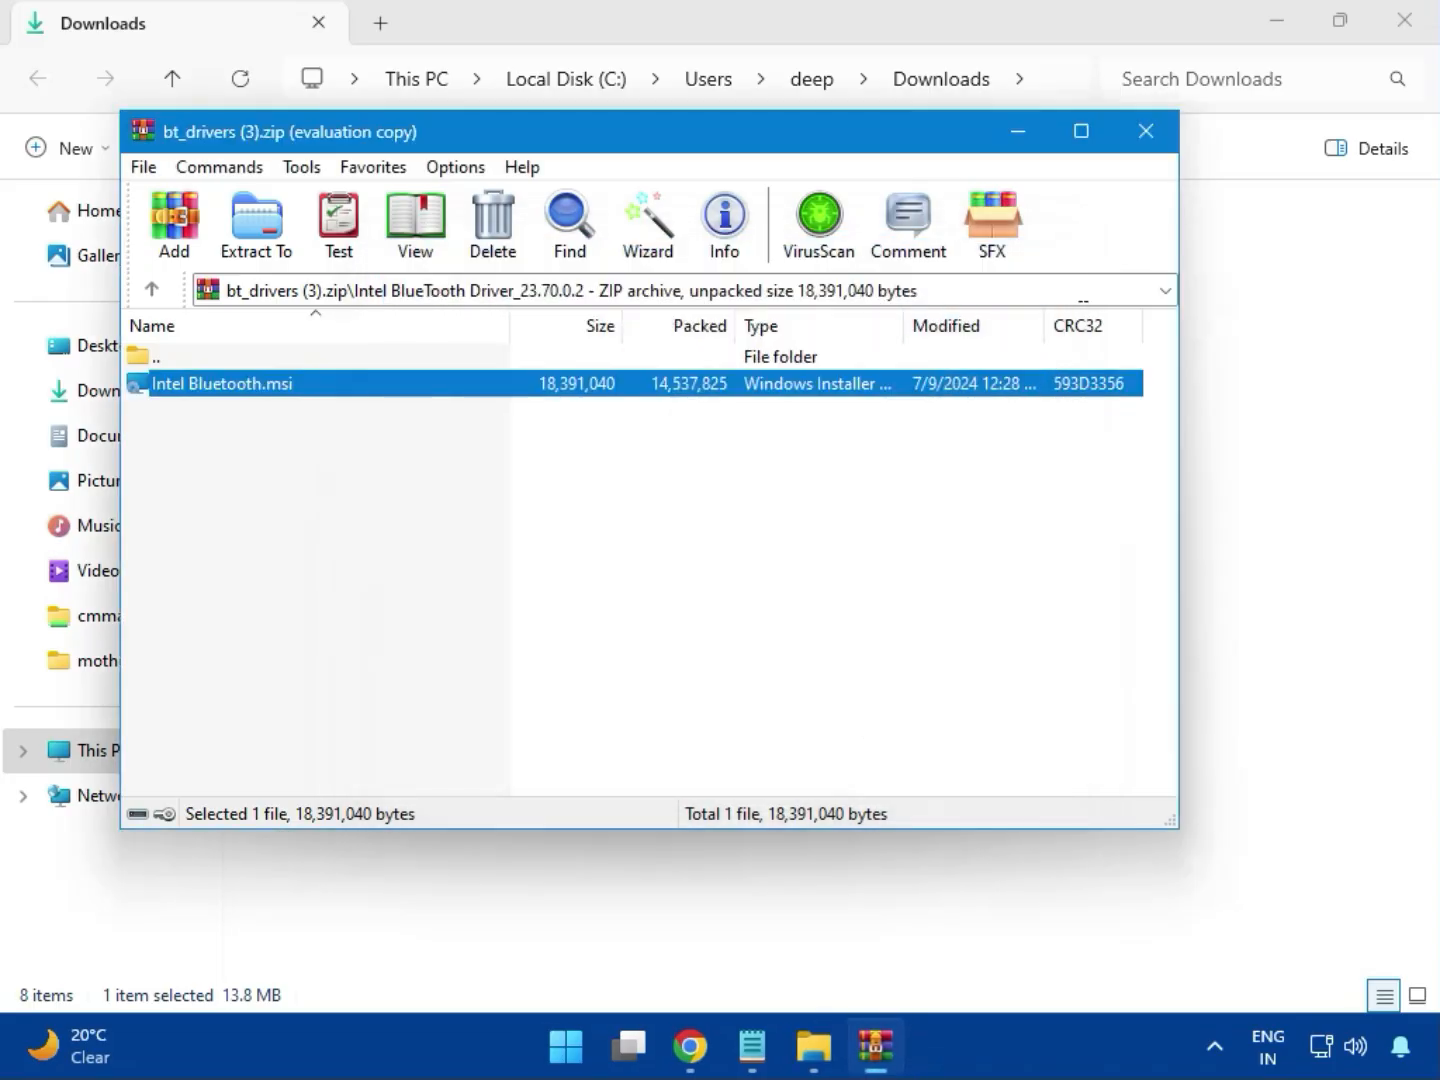
click(1145, 131)
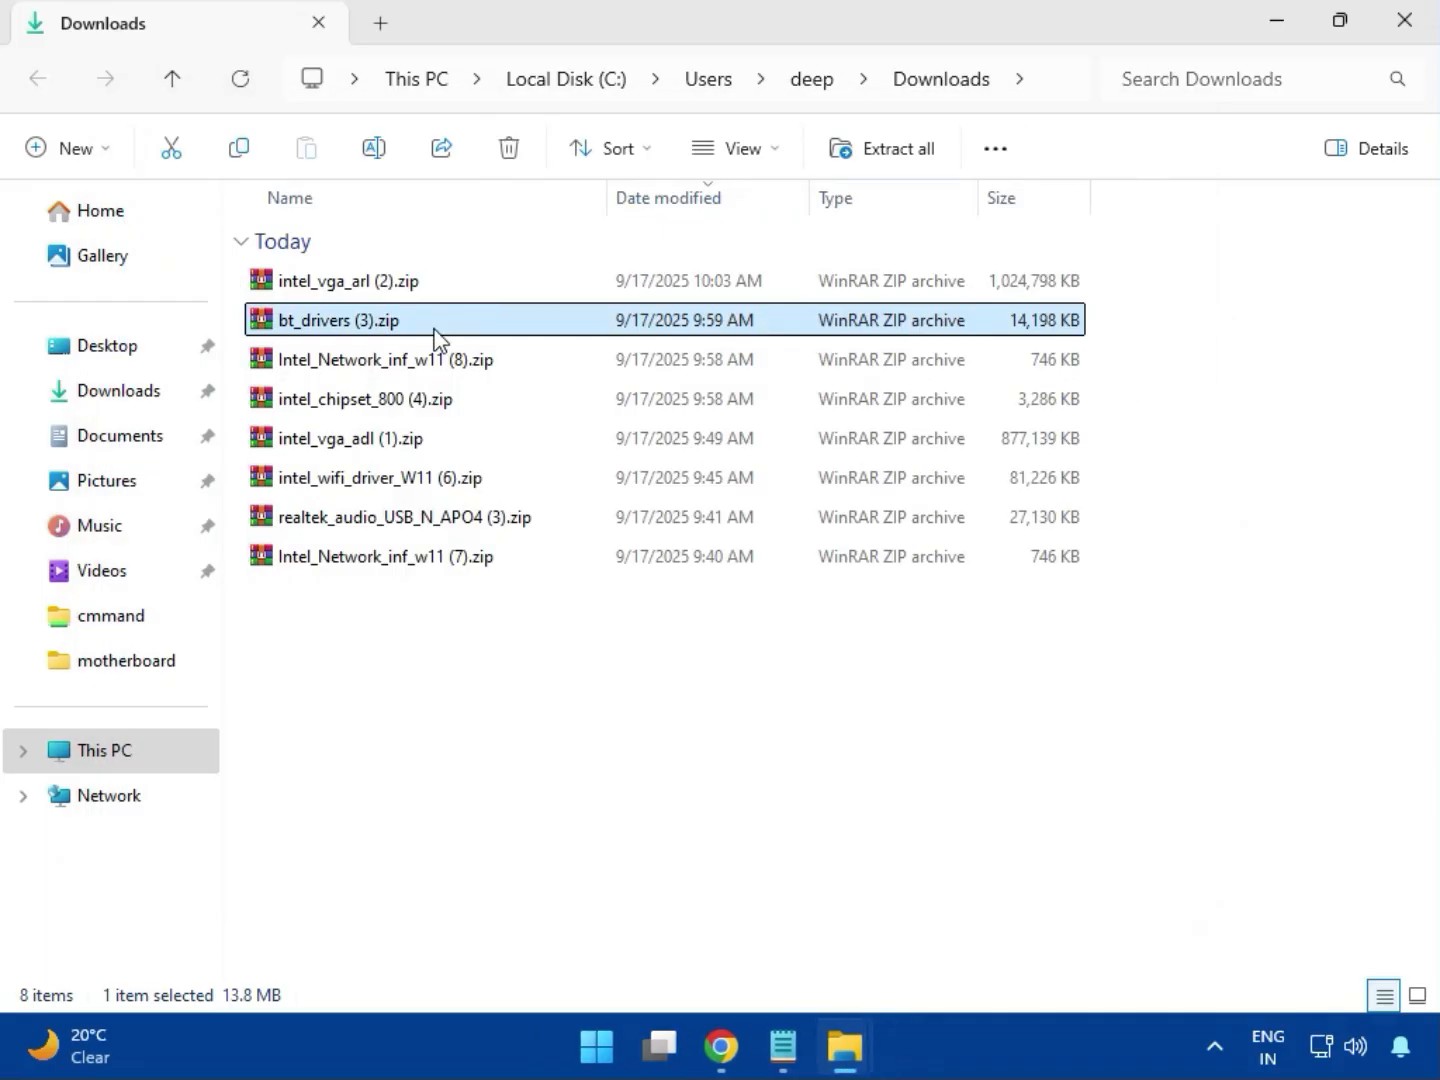
Try to install the network driver with MSI SetupDrv64.exe from the W11 folder of Intel_Network_inf_w11 (8).zip, and close both windows
click(376, 372)
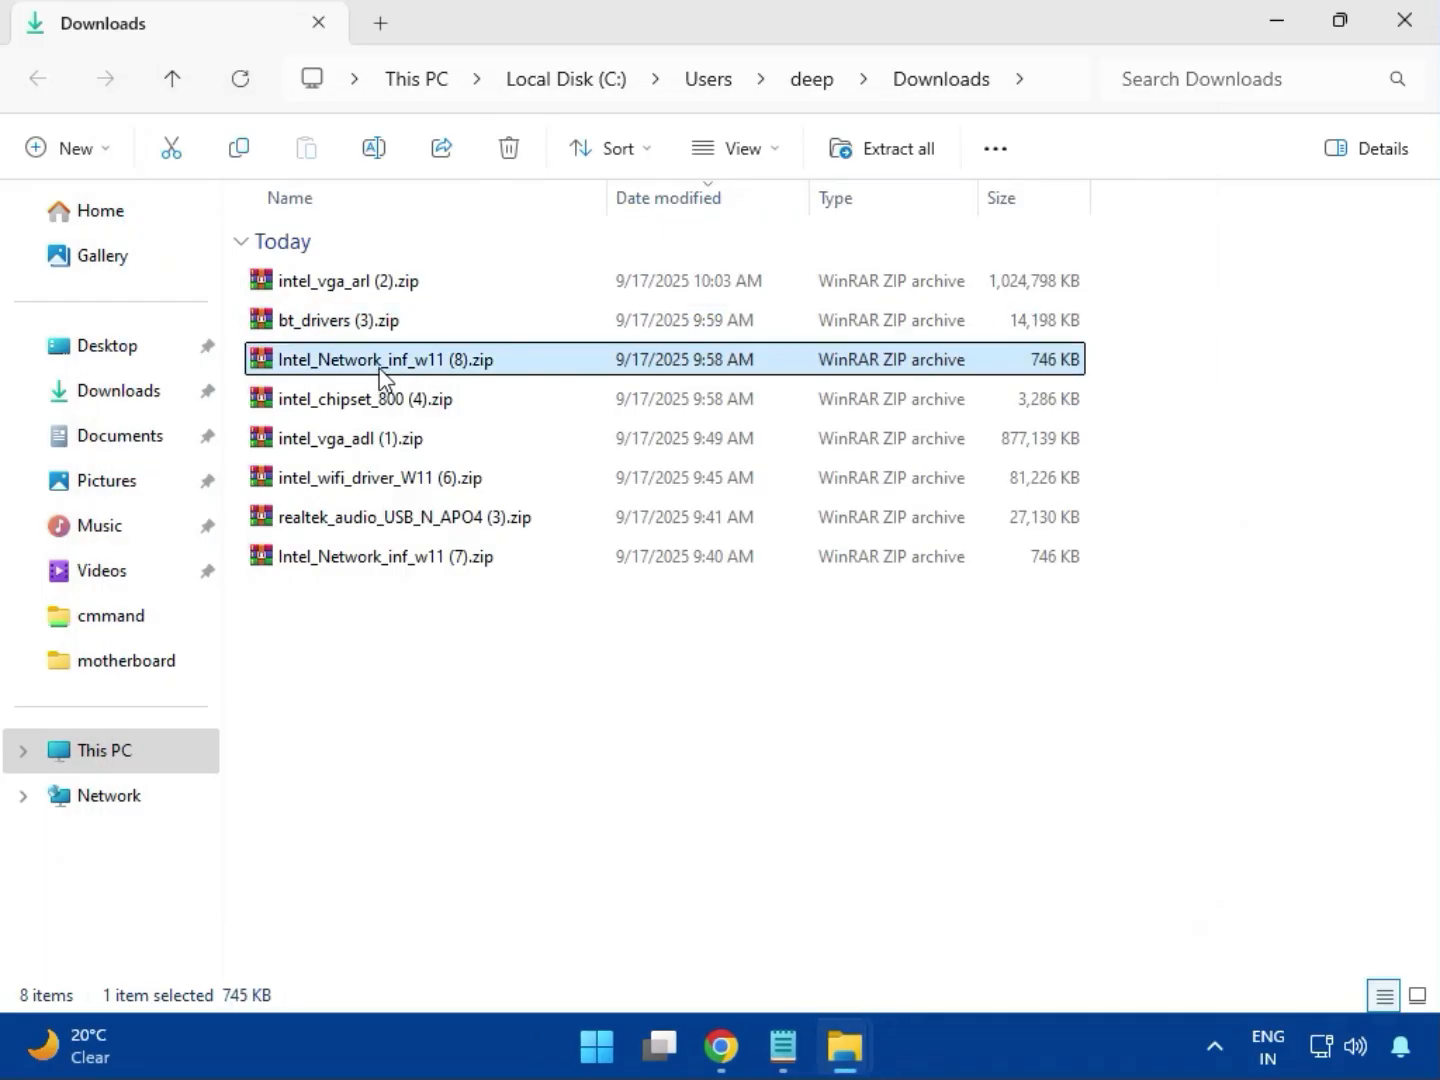
double_click(400, 366)
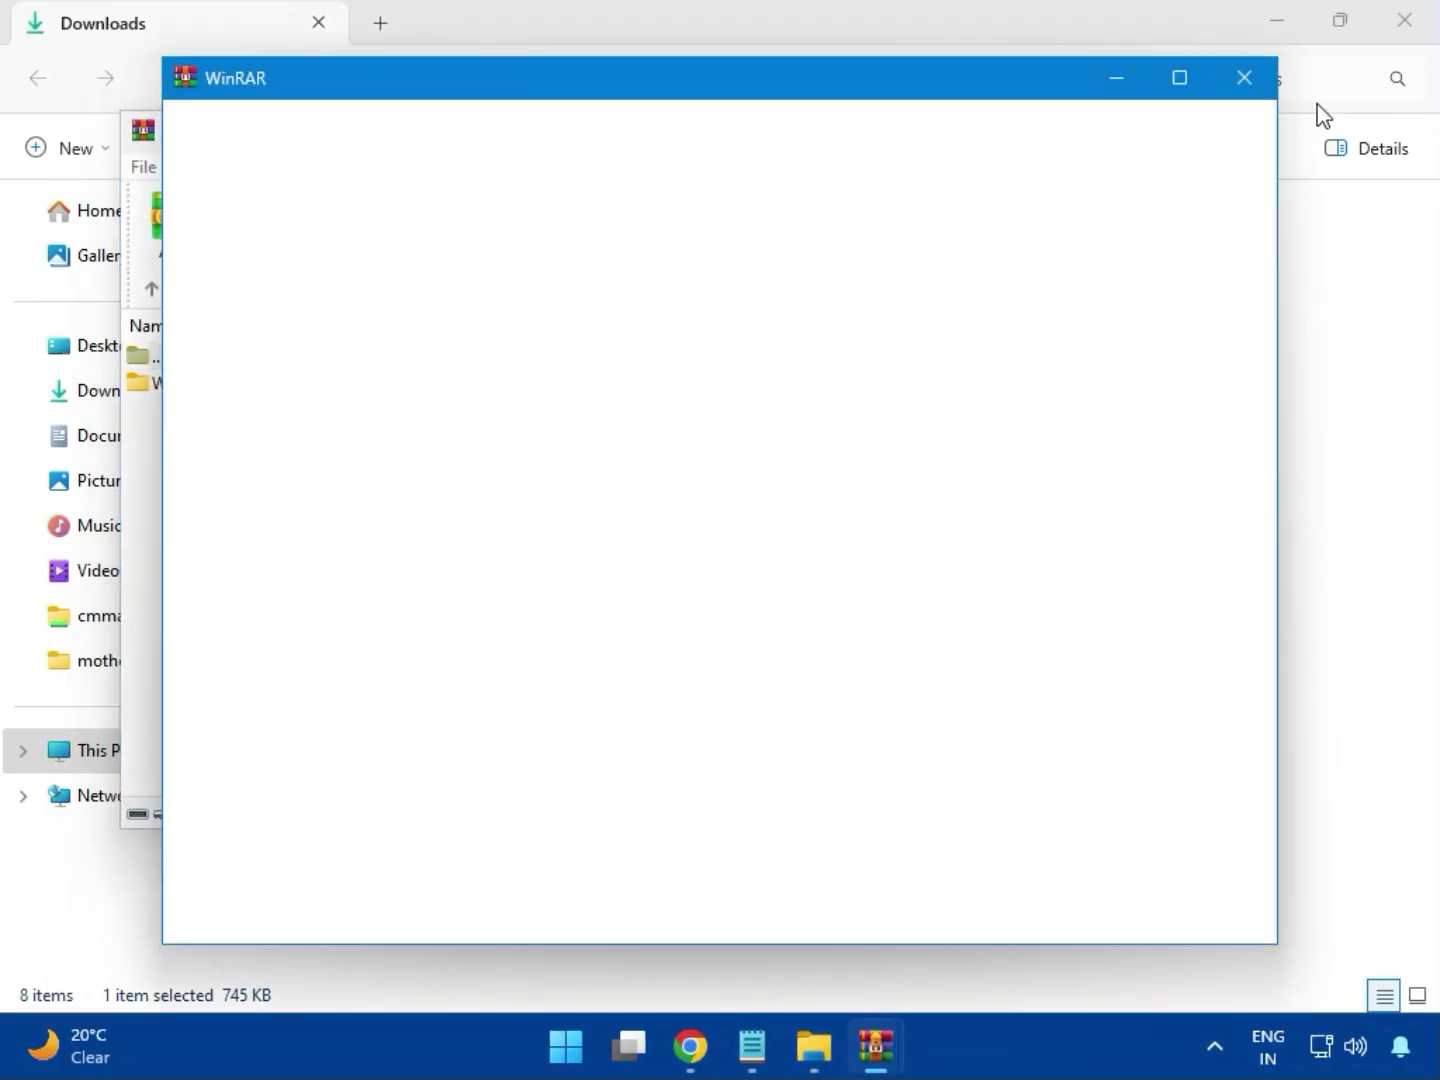
click(1245, 77)
click(174, 398)
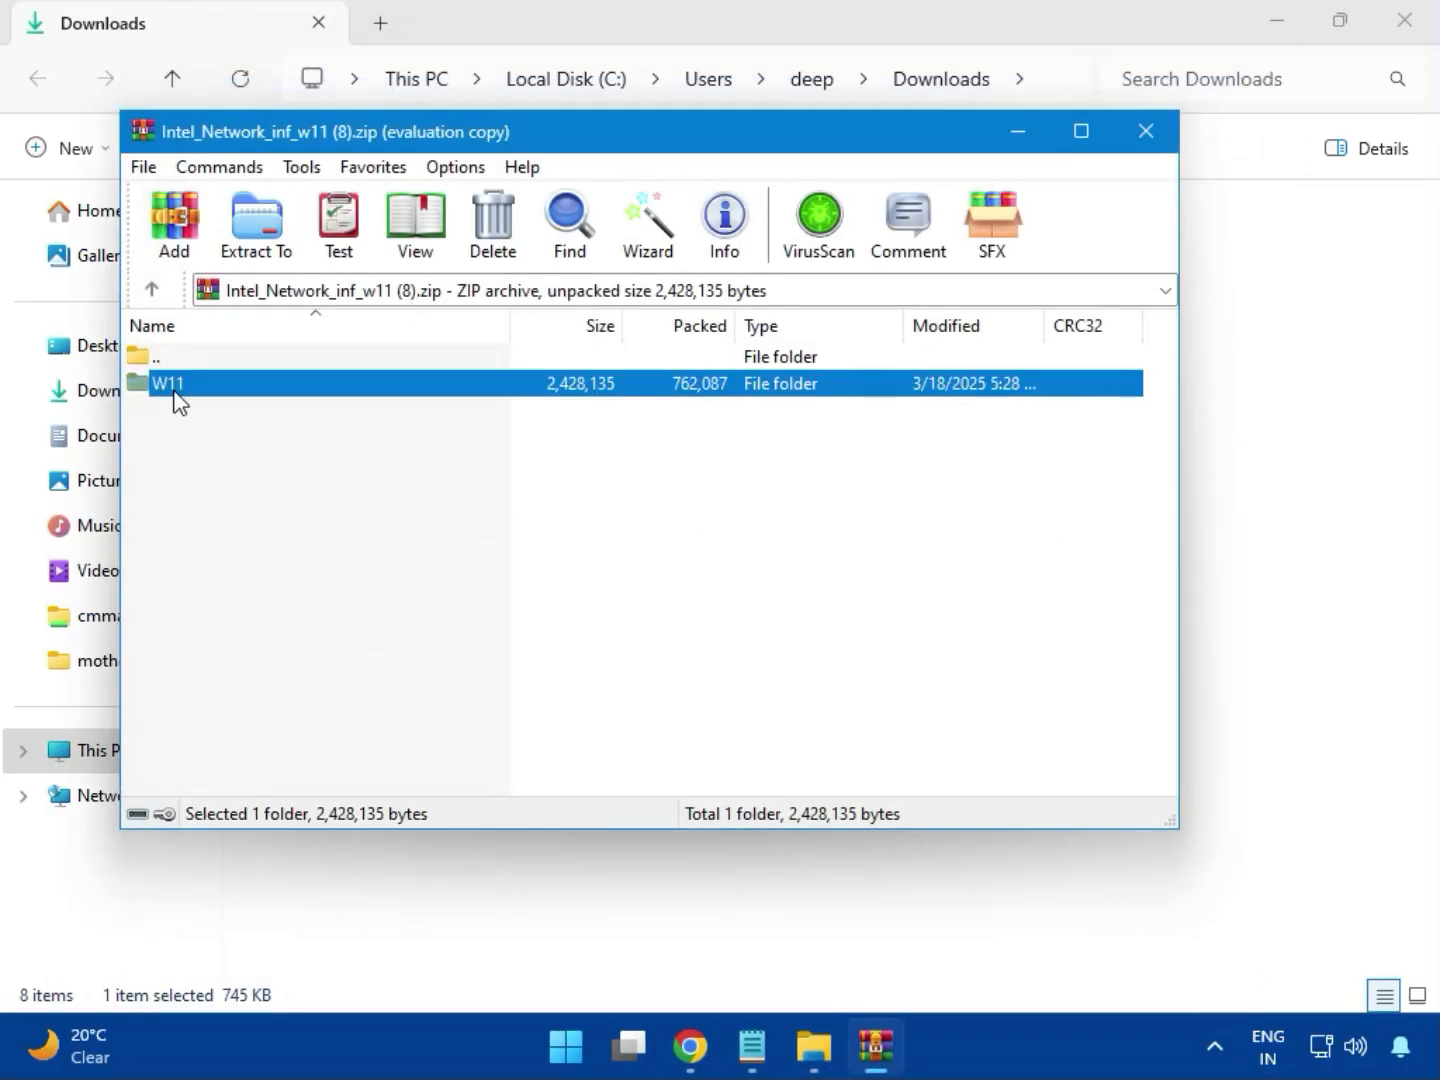
double_click(179, 400)
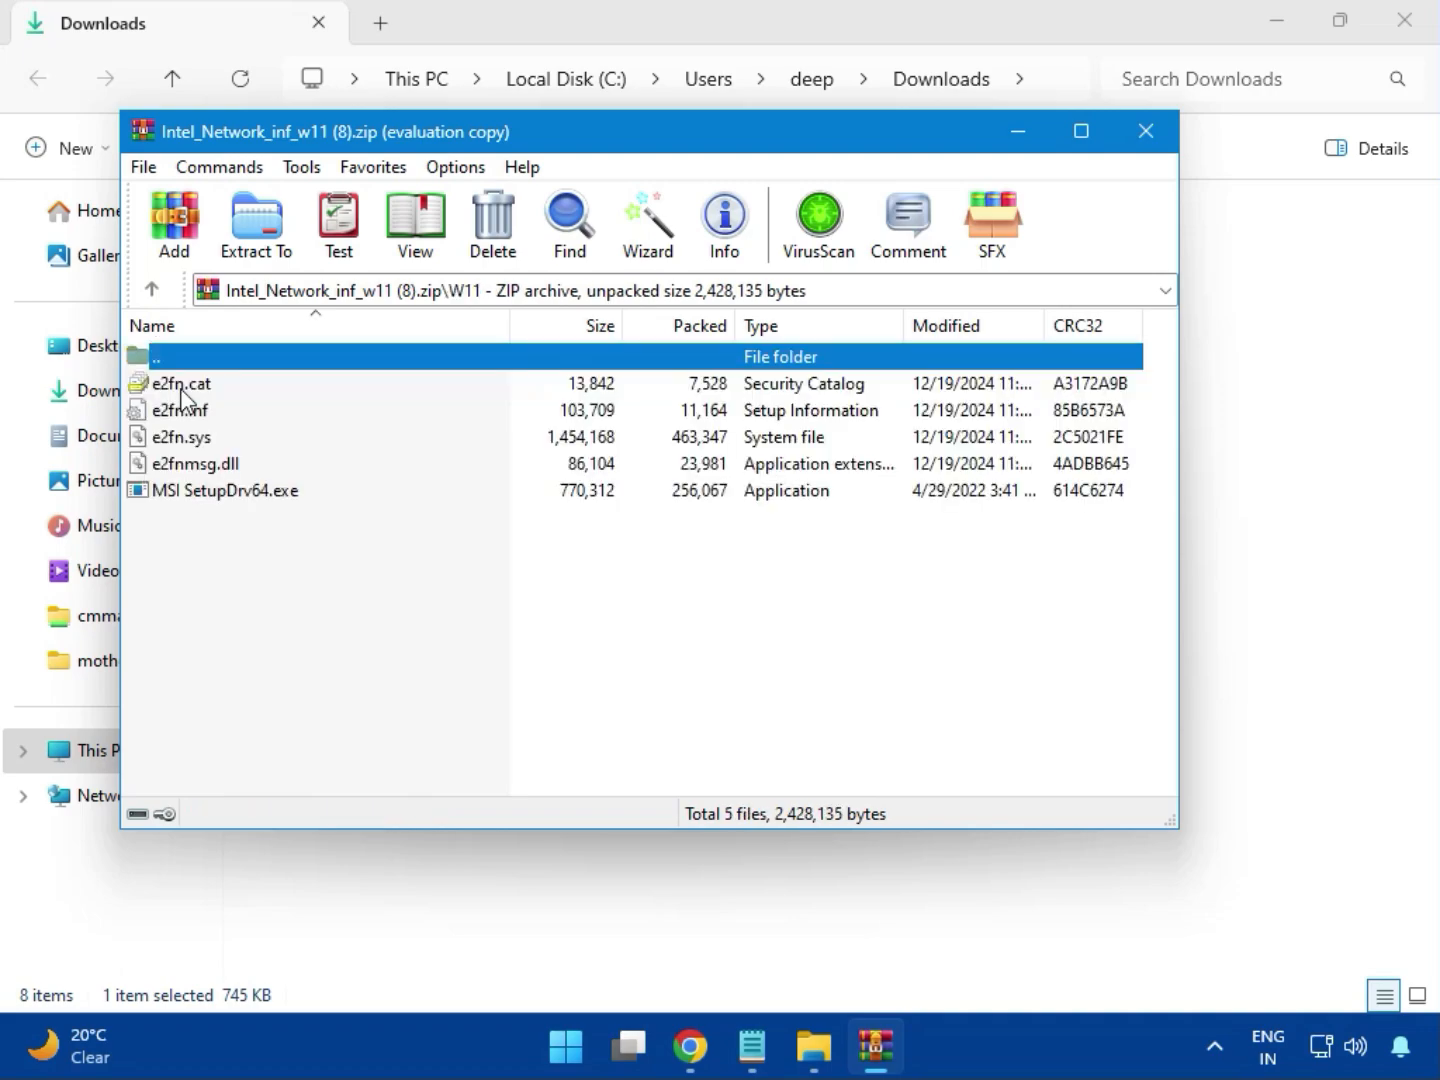
double_click(266, 498)
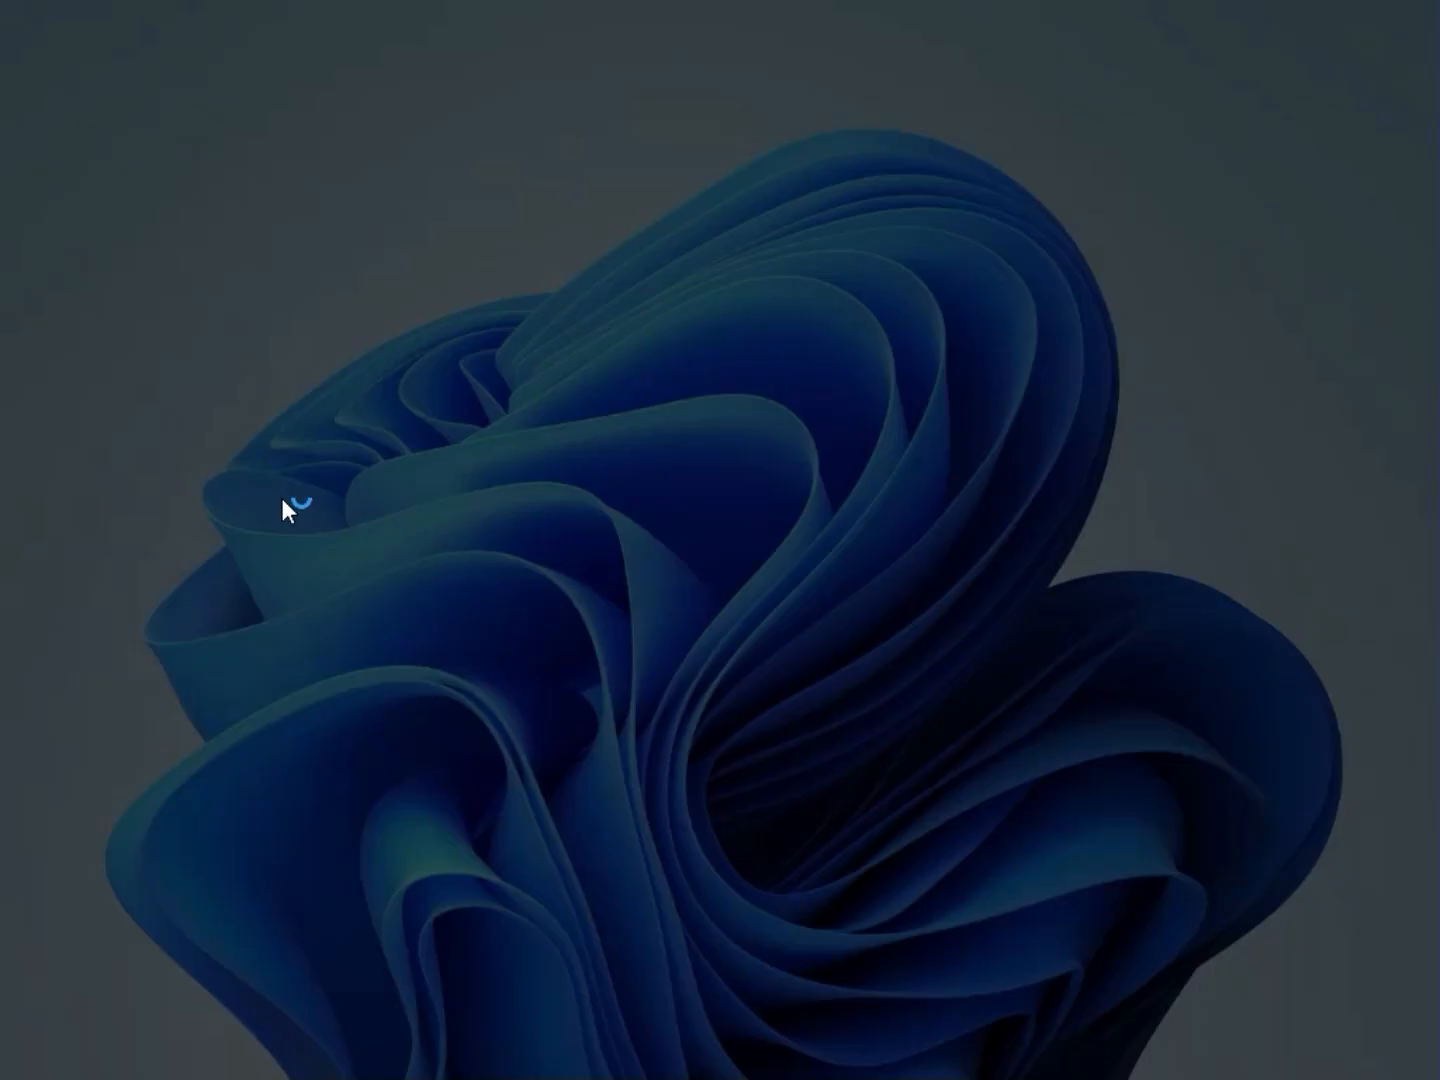
click(537, 752)
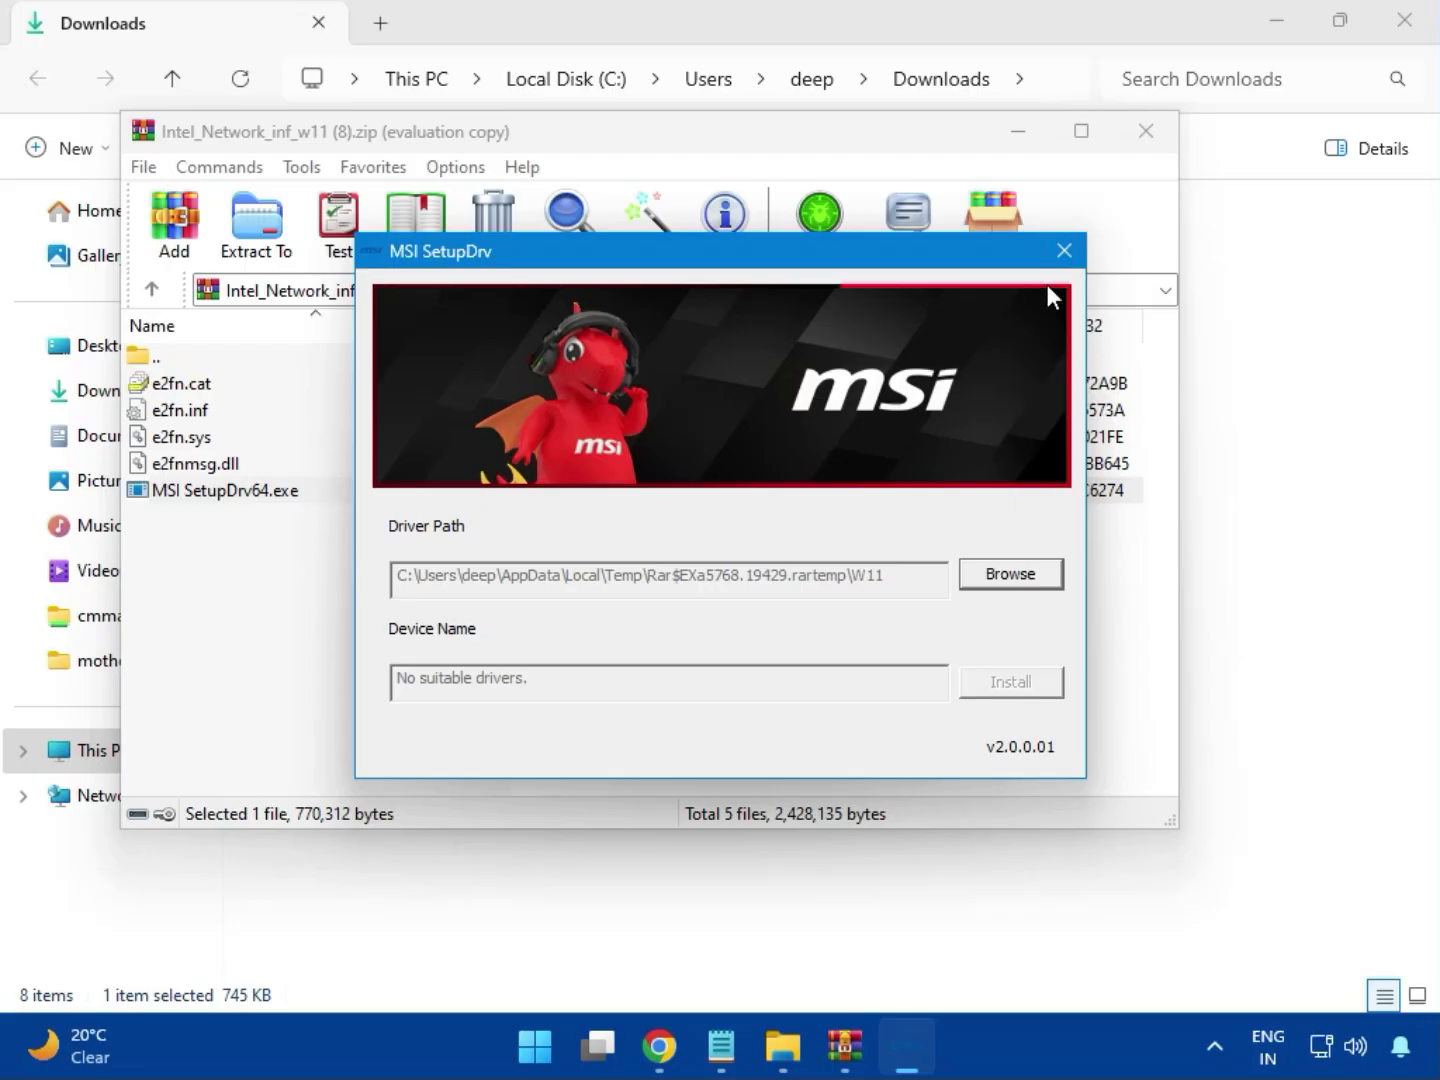
click(1065, 250)
click(1144, 138)
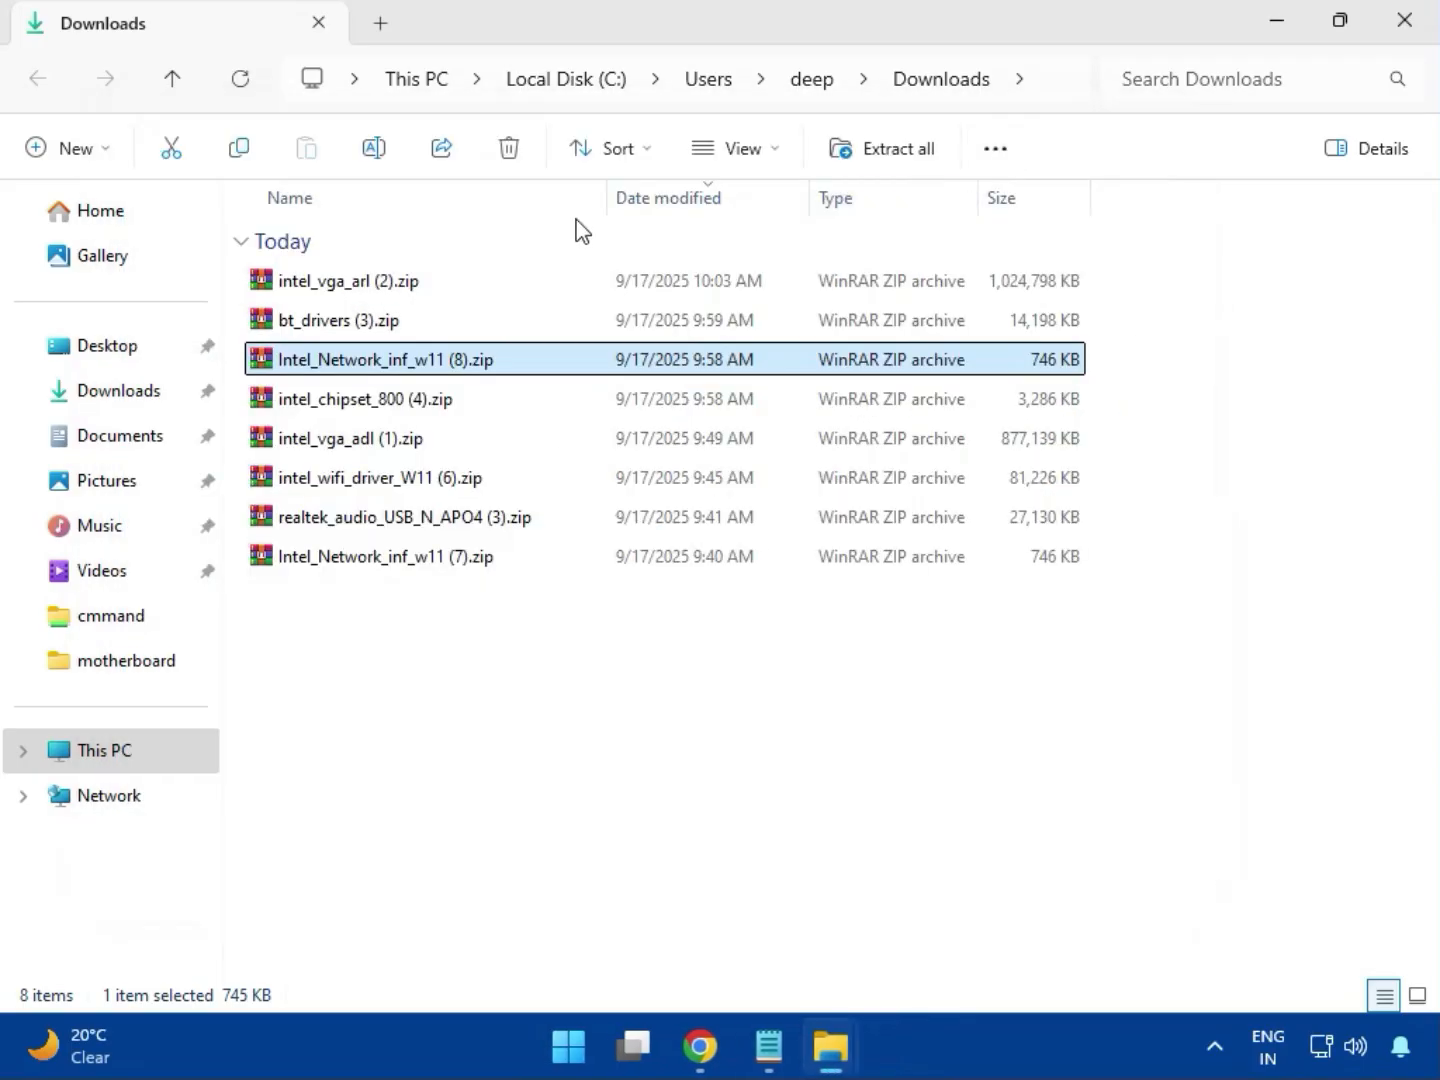
Open intel_chipset_800 (4).zip, dismiss the WinRAR license reminder and launch SetupChipset.exe from the Intel Chipset Driver_10.1.20062.8627 folder
click(330, 409)
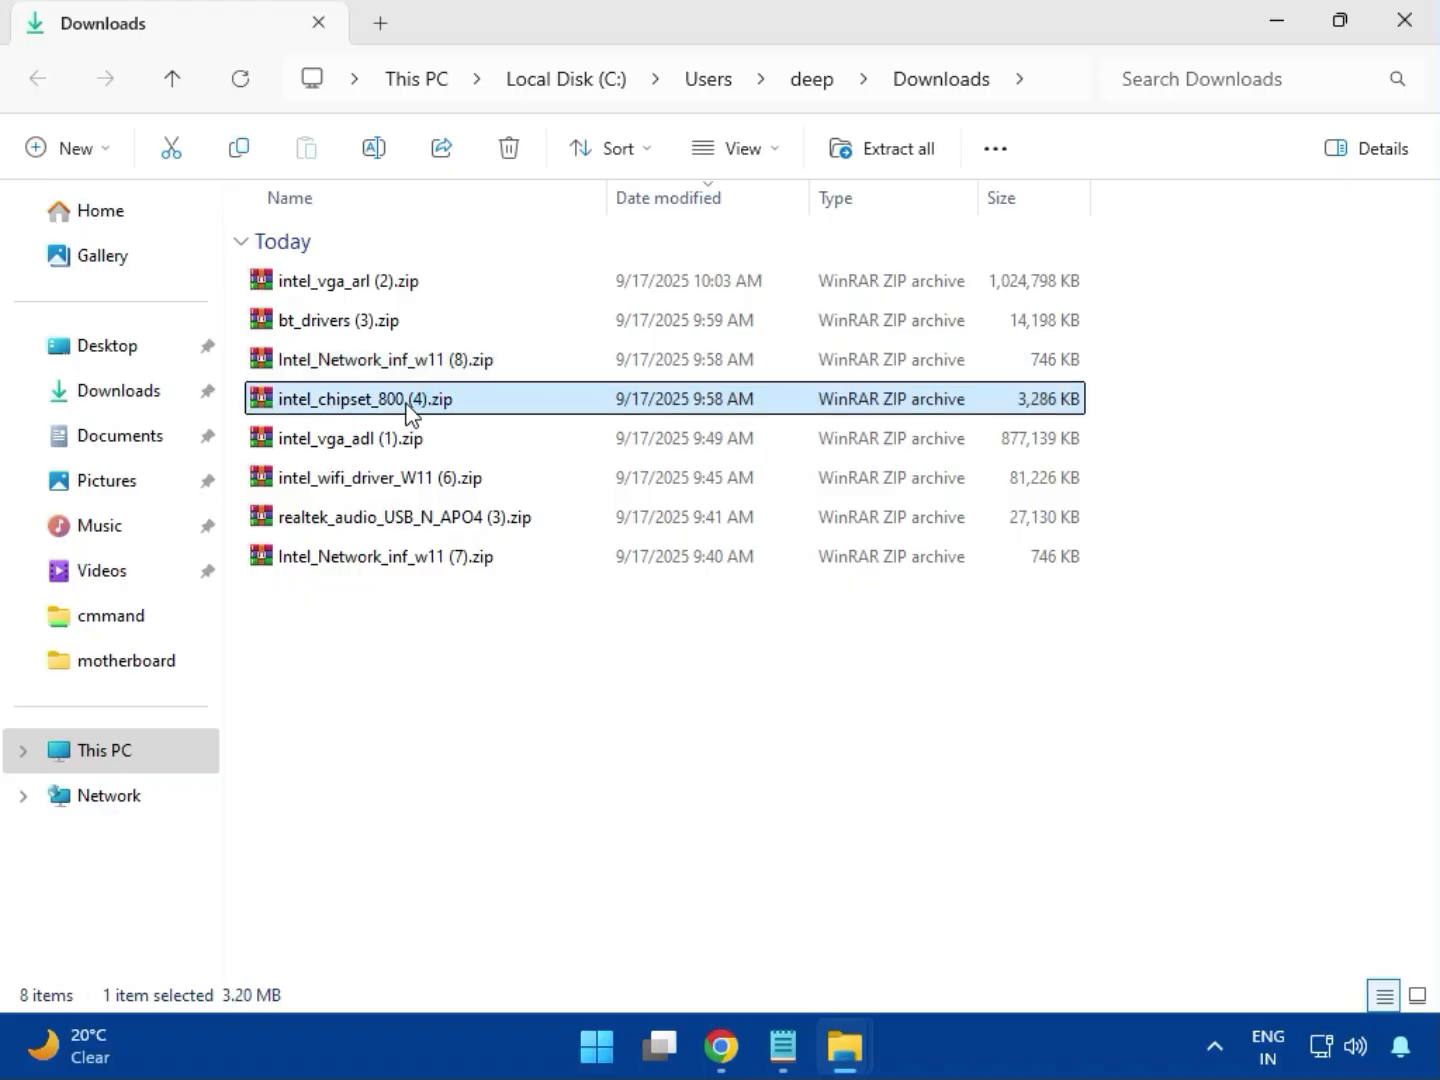
double_click(409, 408)
click(207, 391)
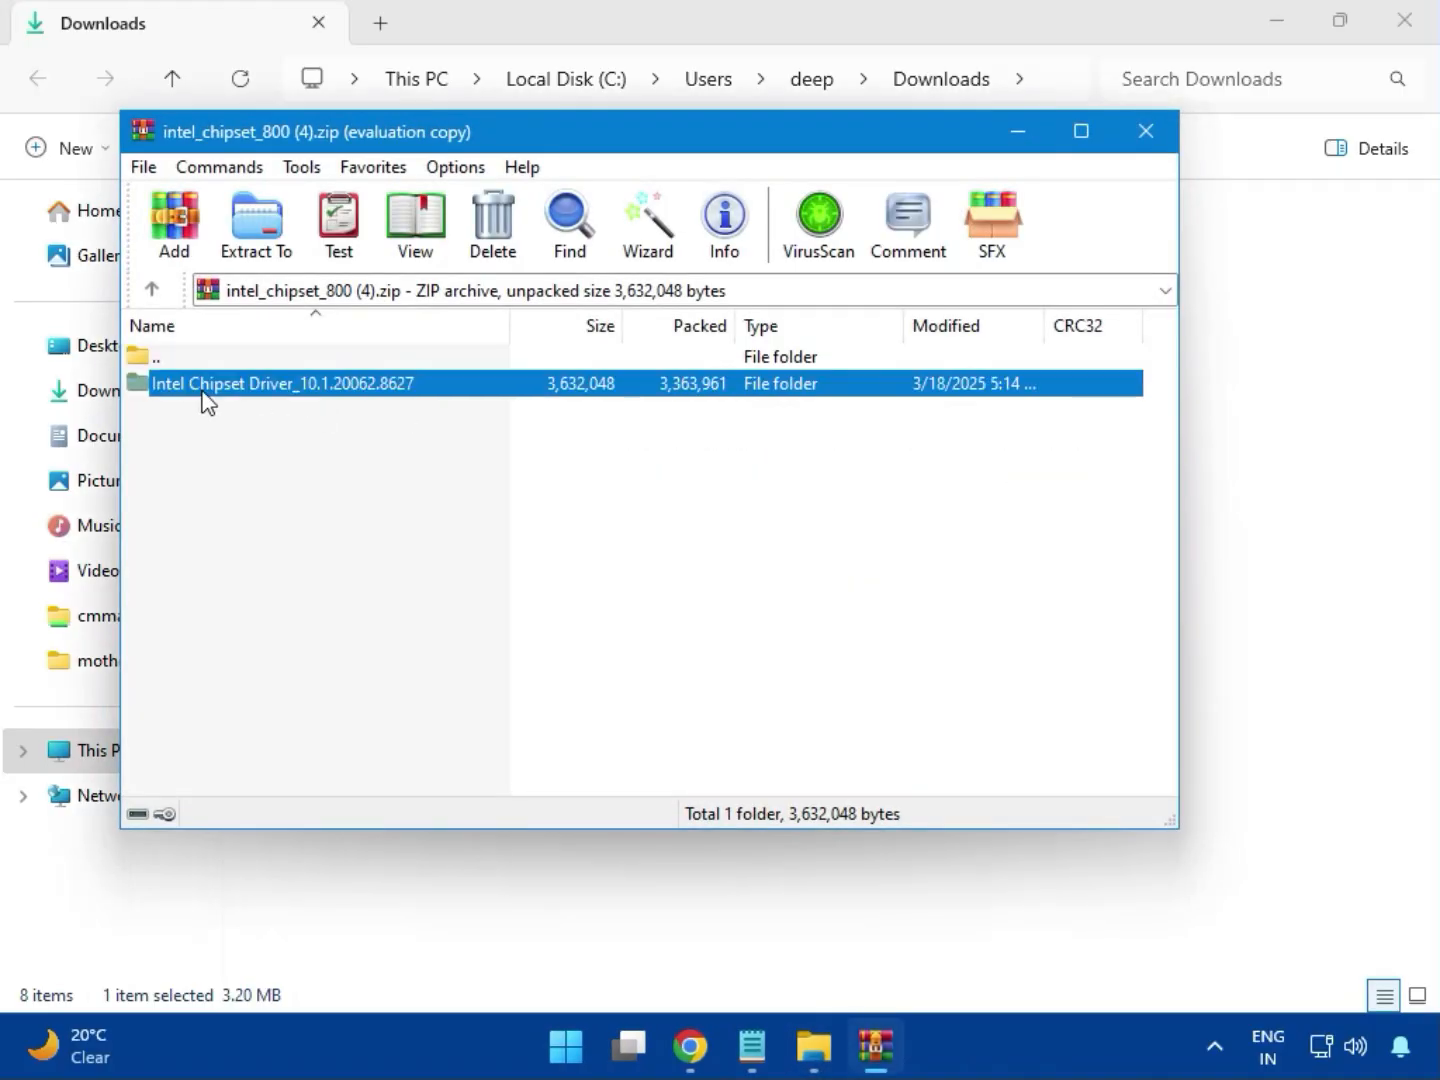
click(864, 369)
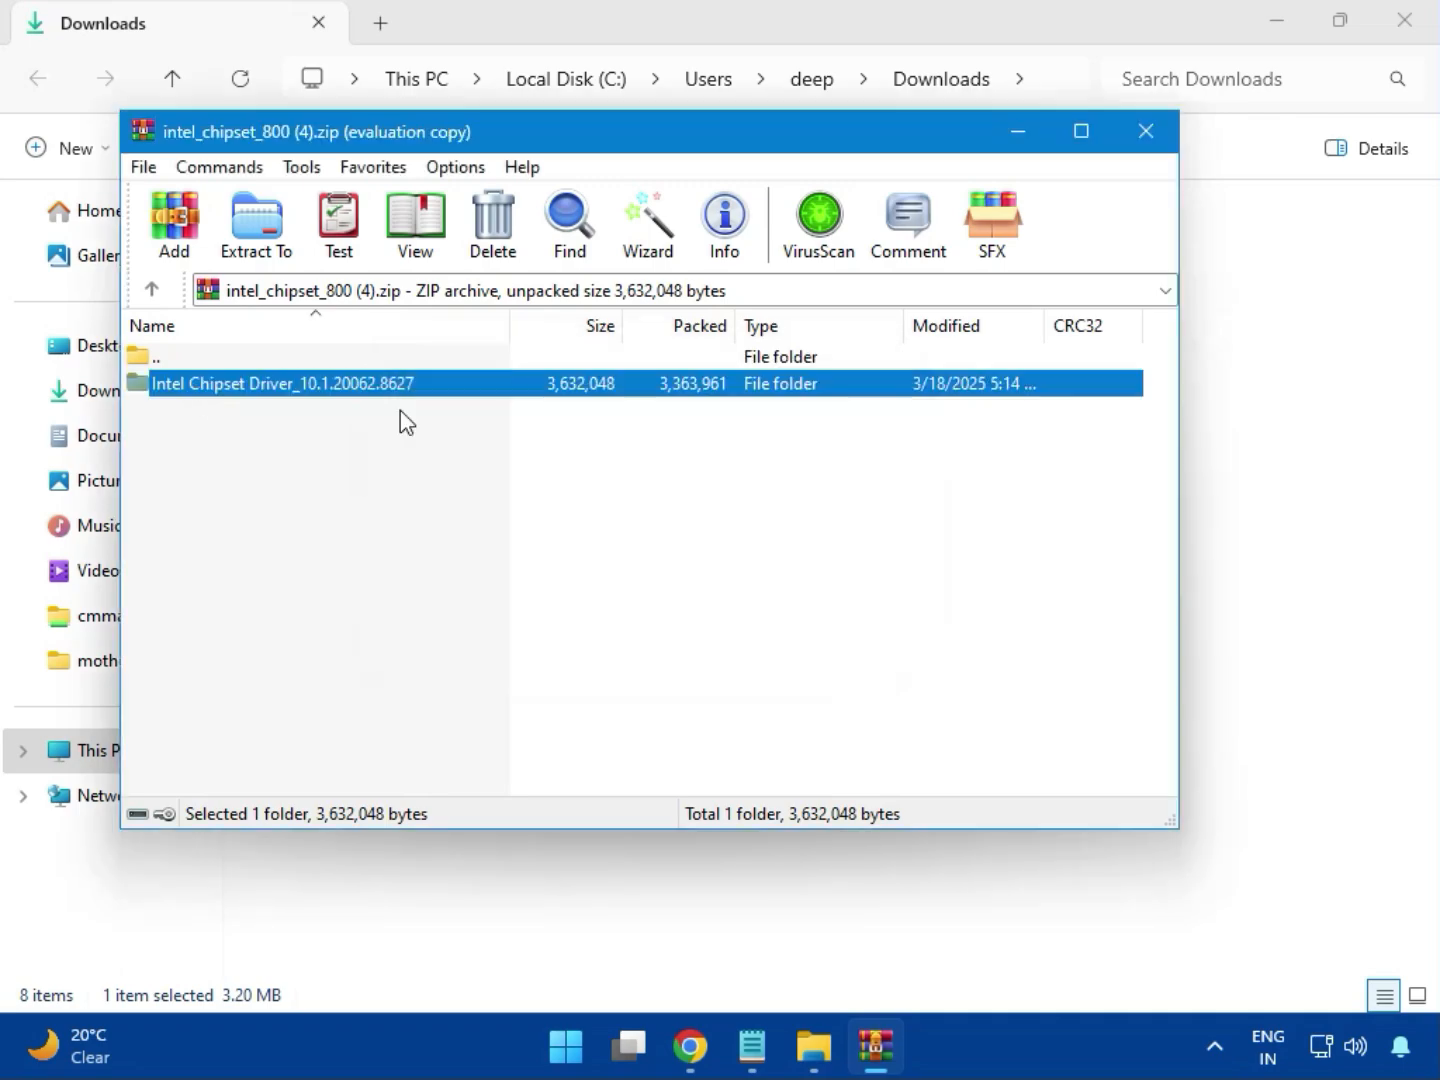
double_click(352, 395)
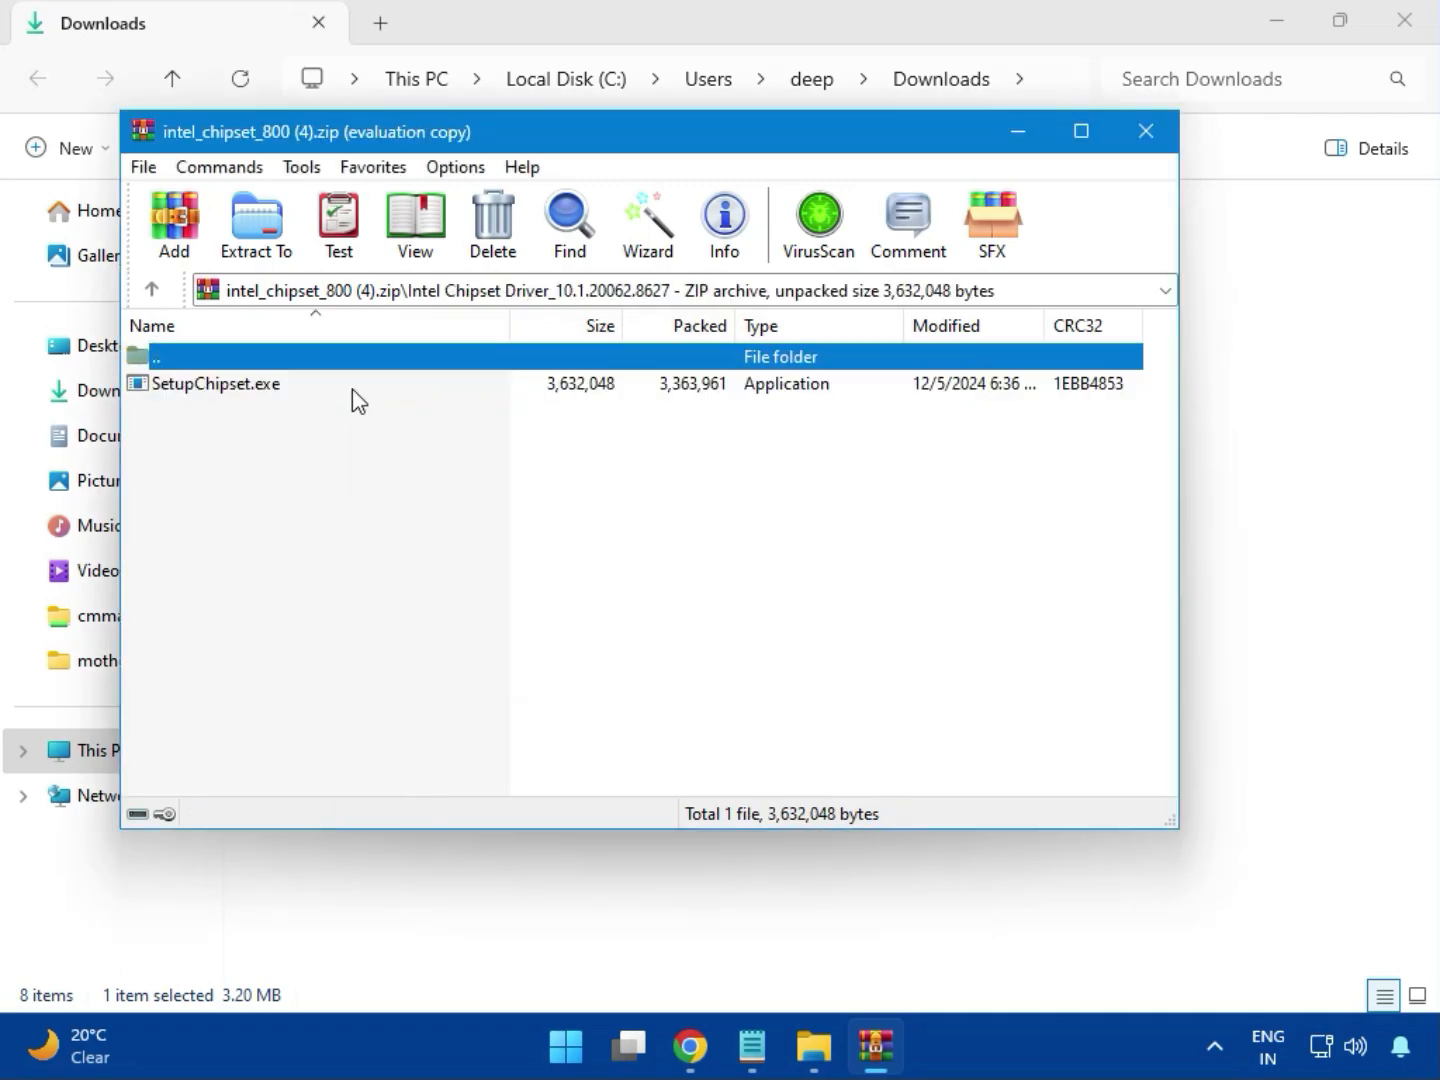
double_click(232, 401)
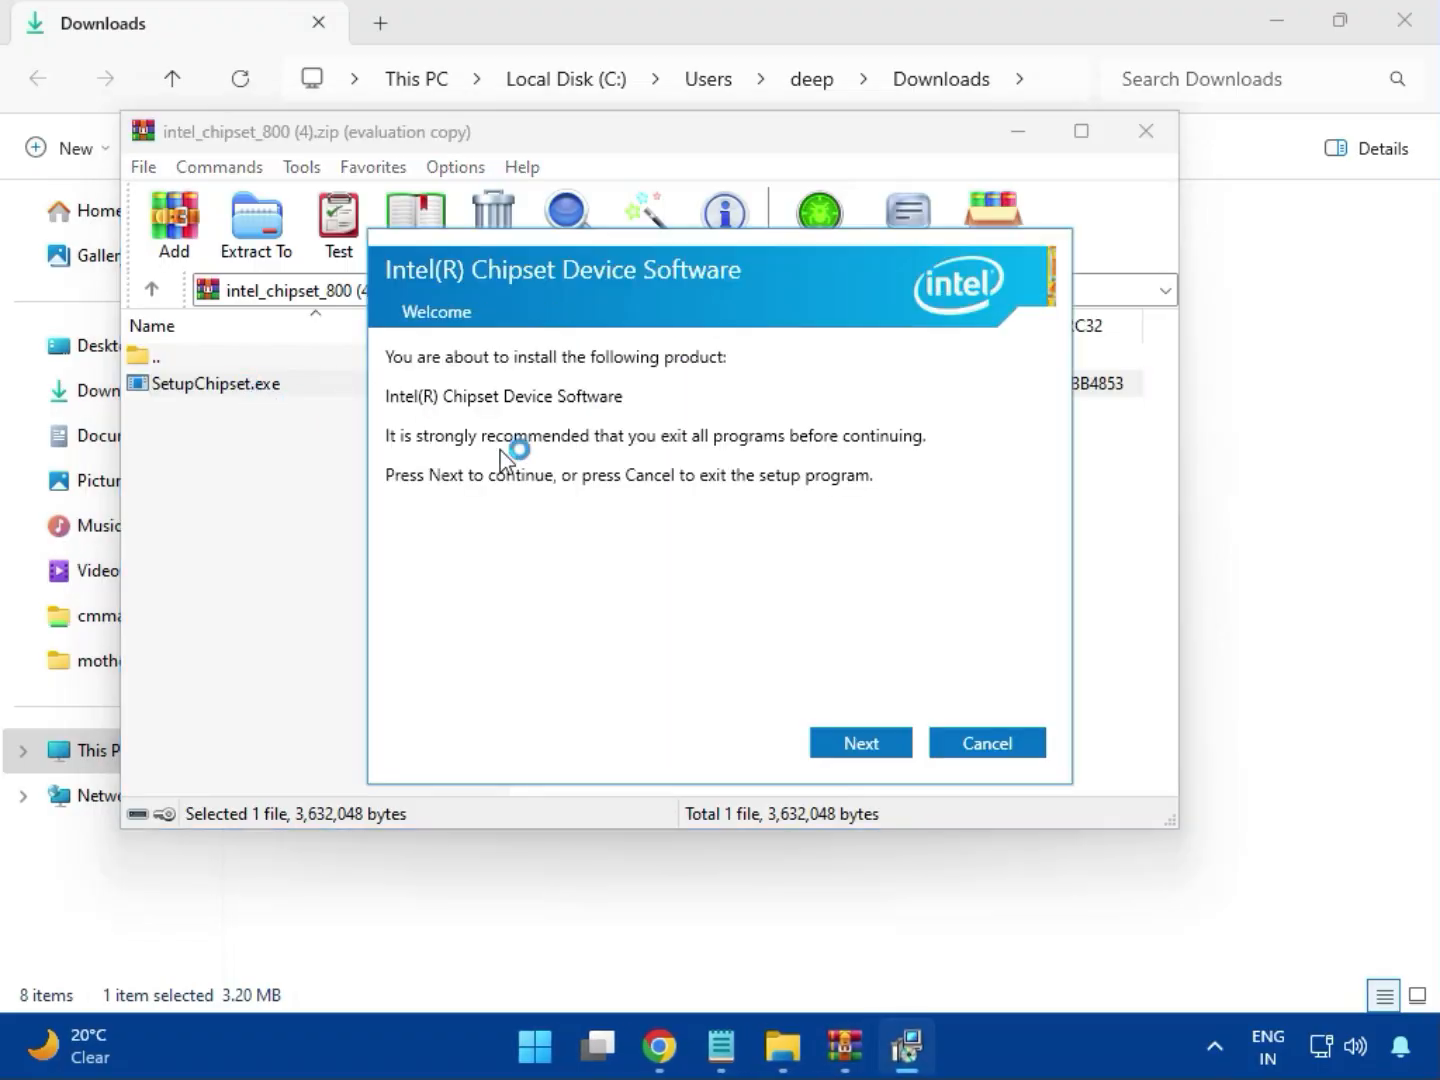
Try to install Intel Chipset Device Software with the license accepted and device changes allowed, and close the installer and its archive
click(864, 743)
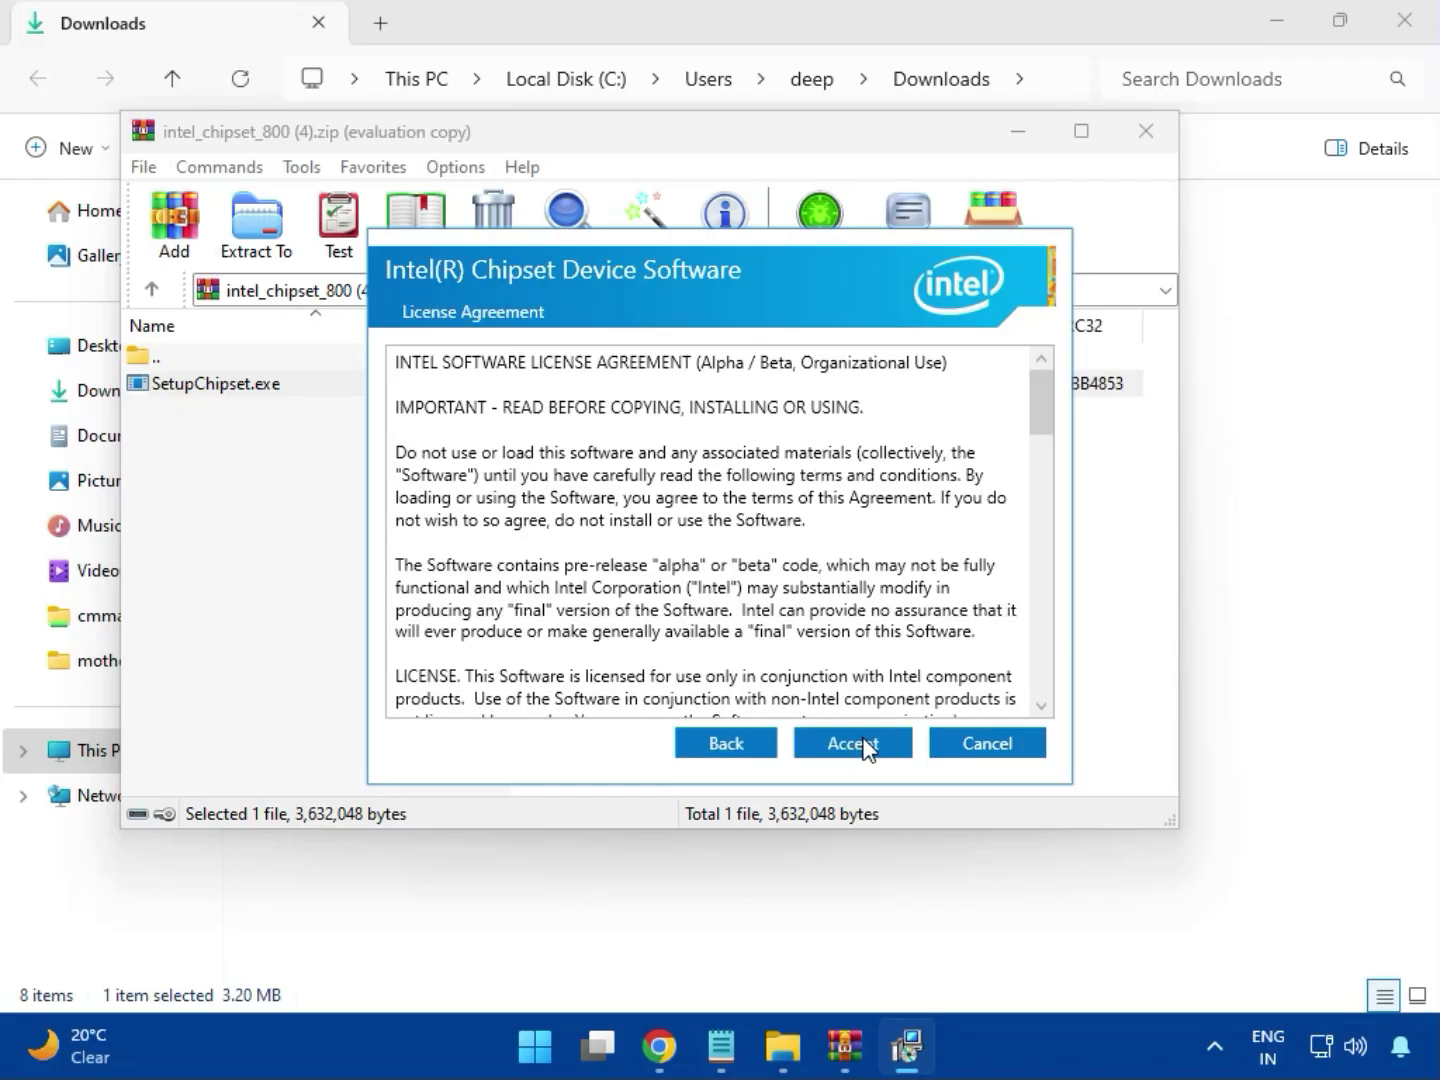
click(860, 743)
click(860, 743)
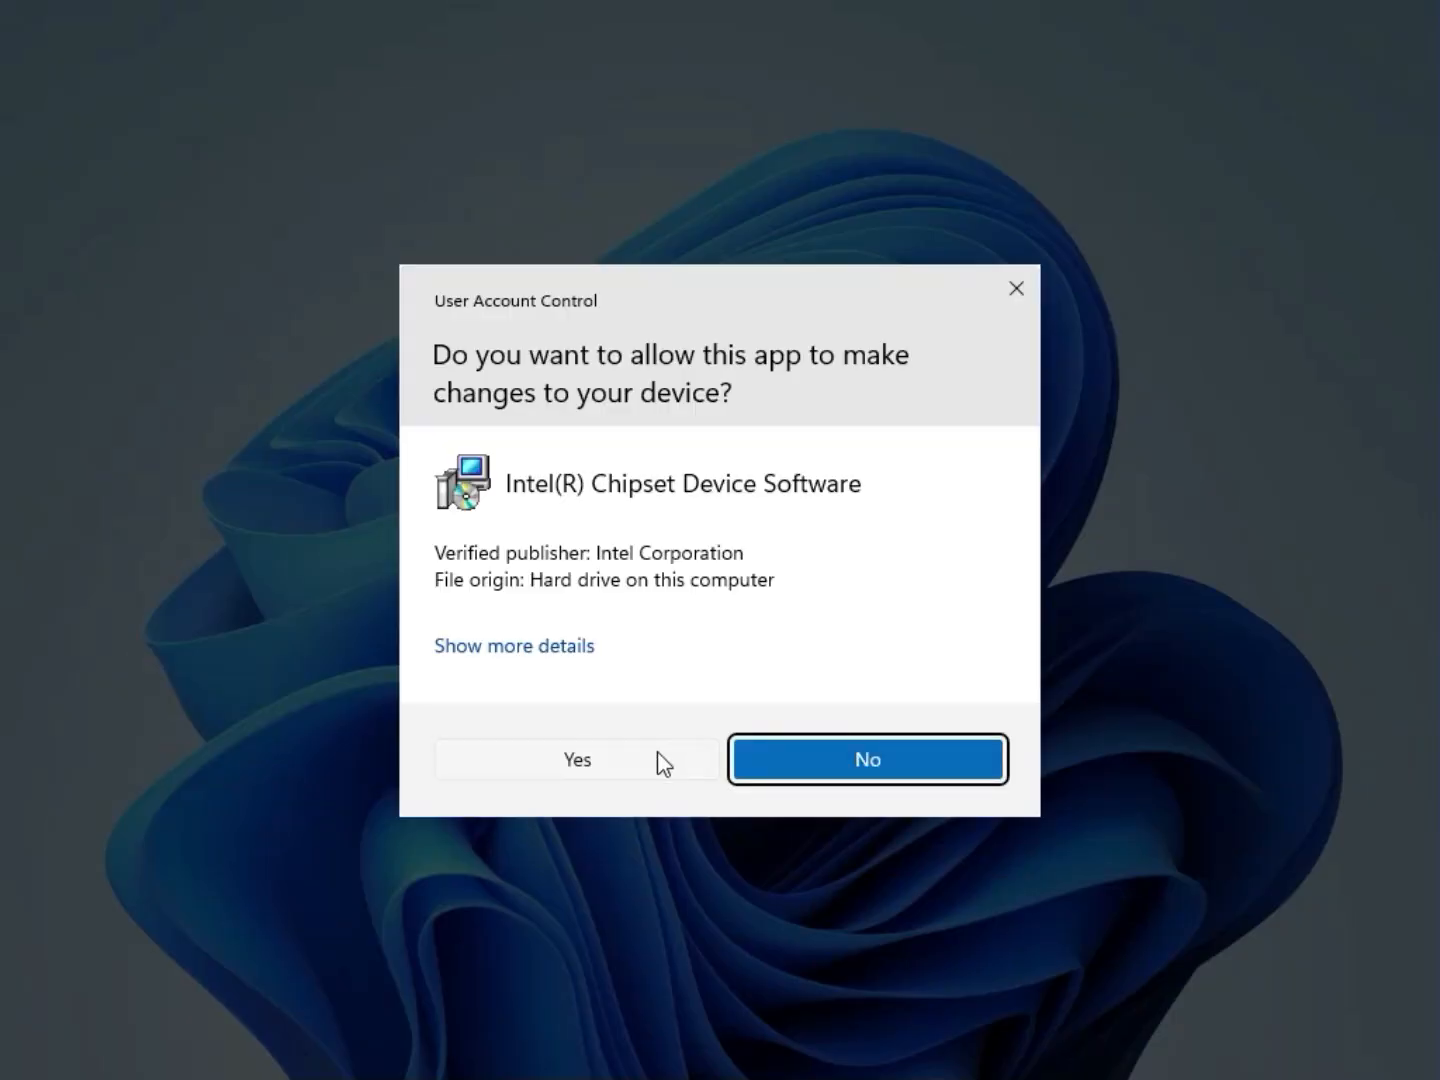
click(652, 757)
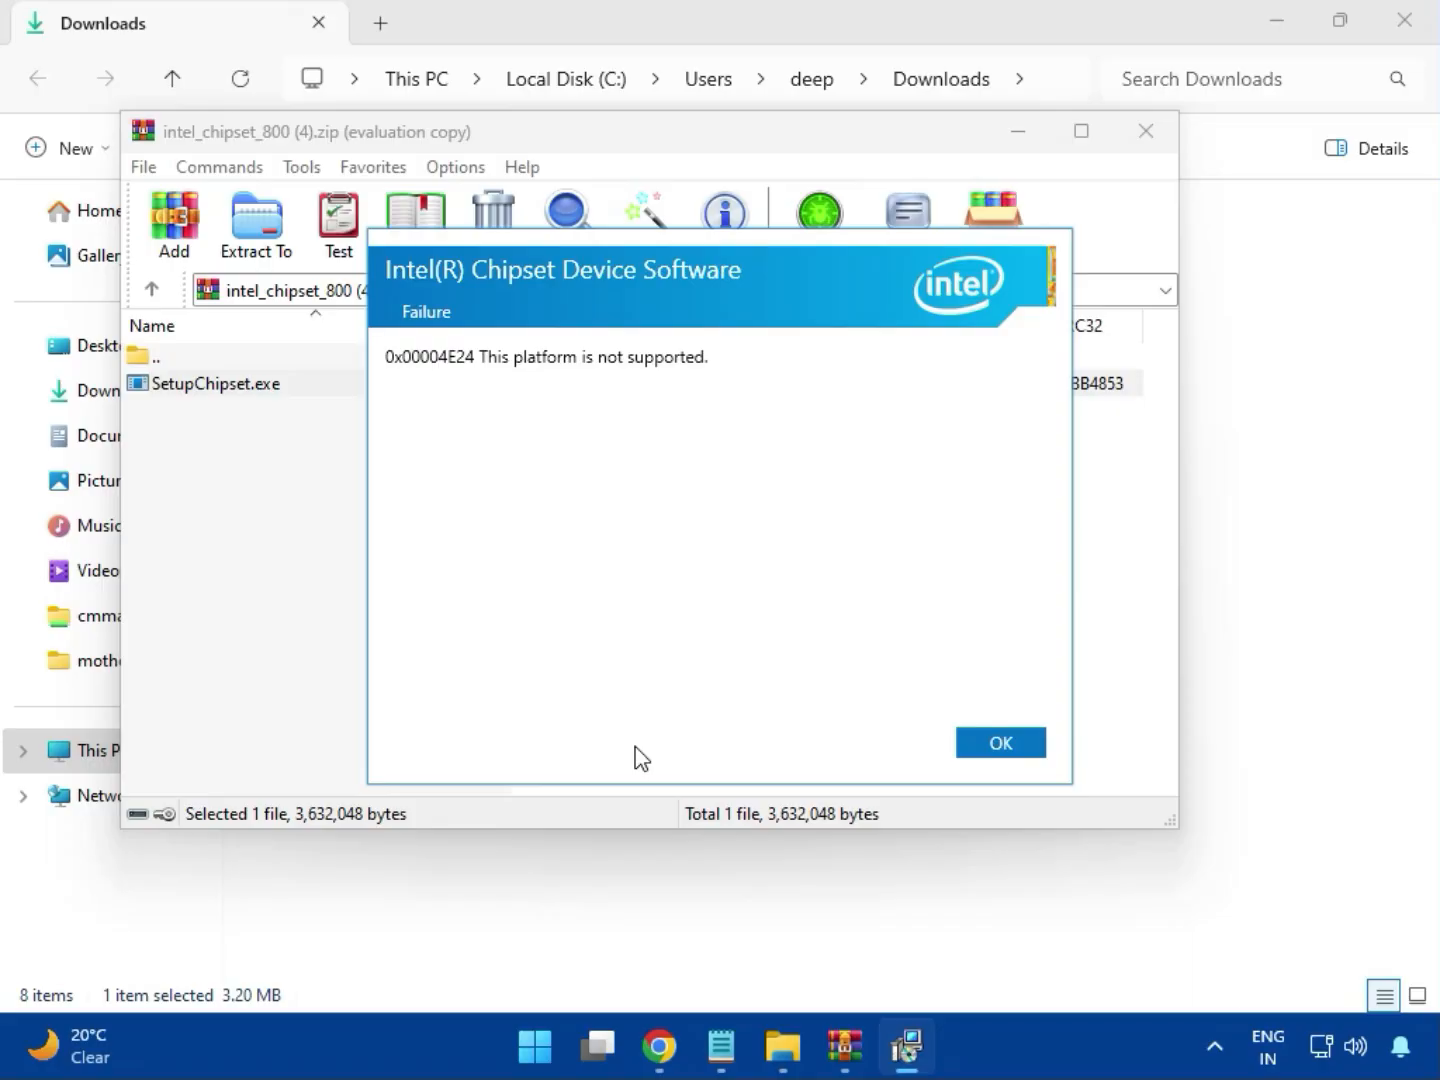
click(982, 751)
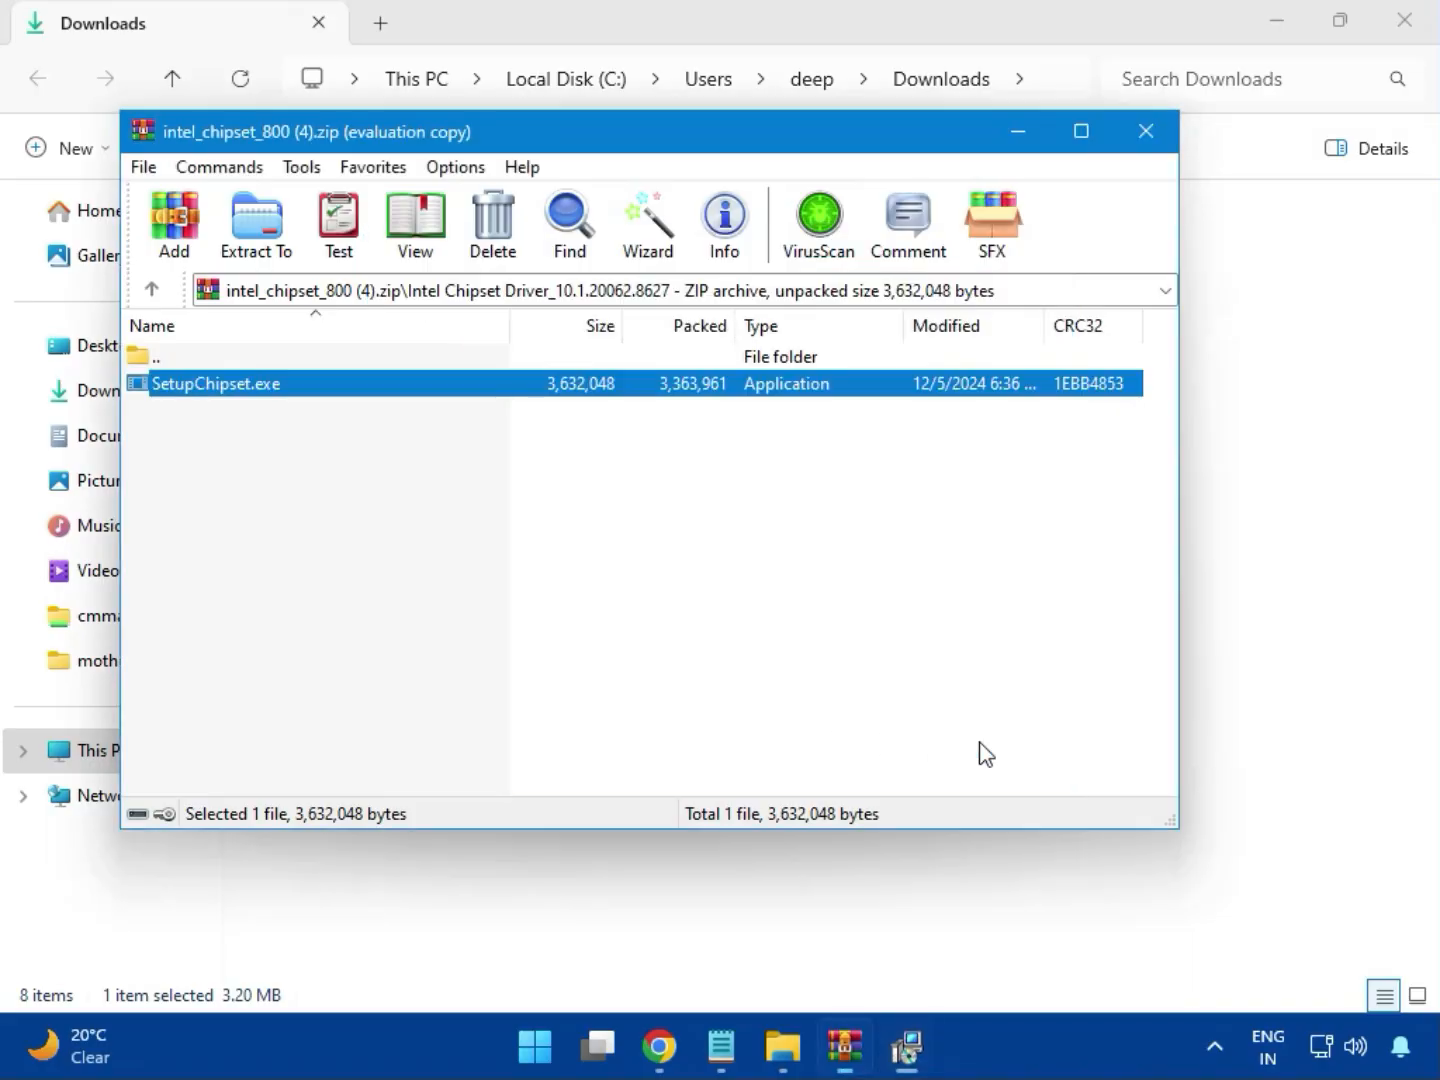
click(1144, 138)
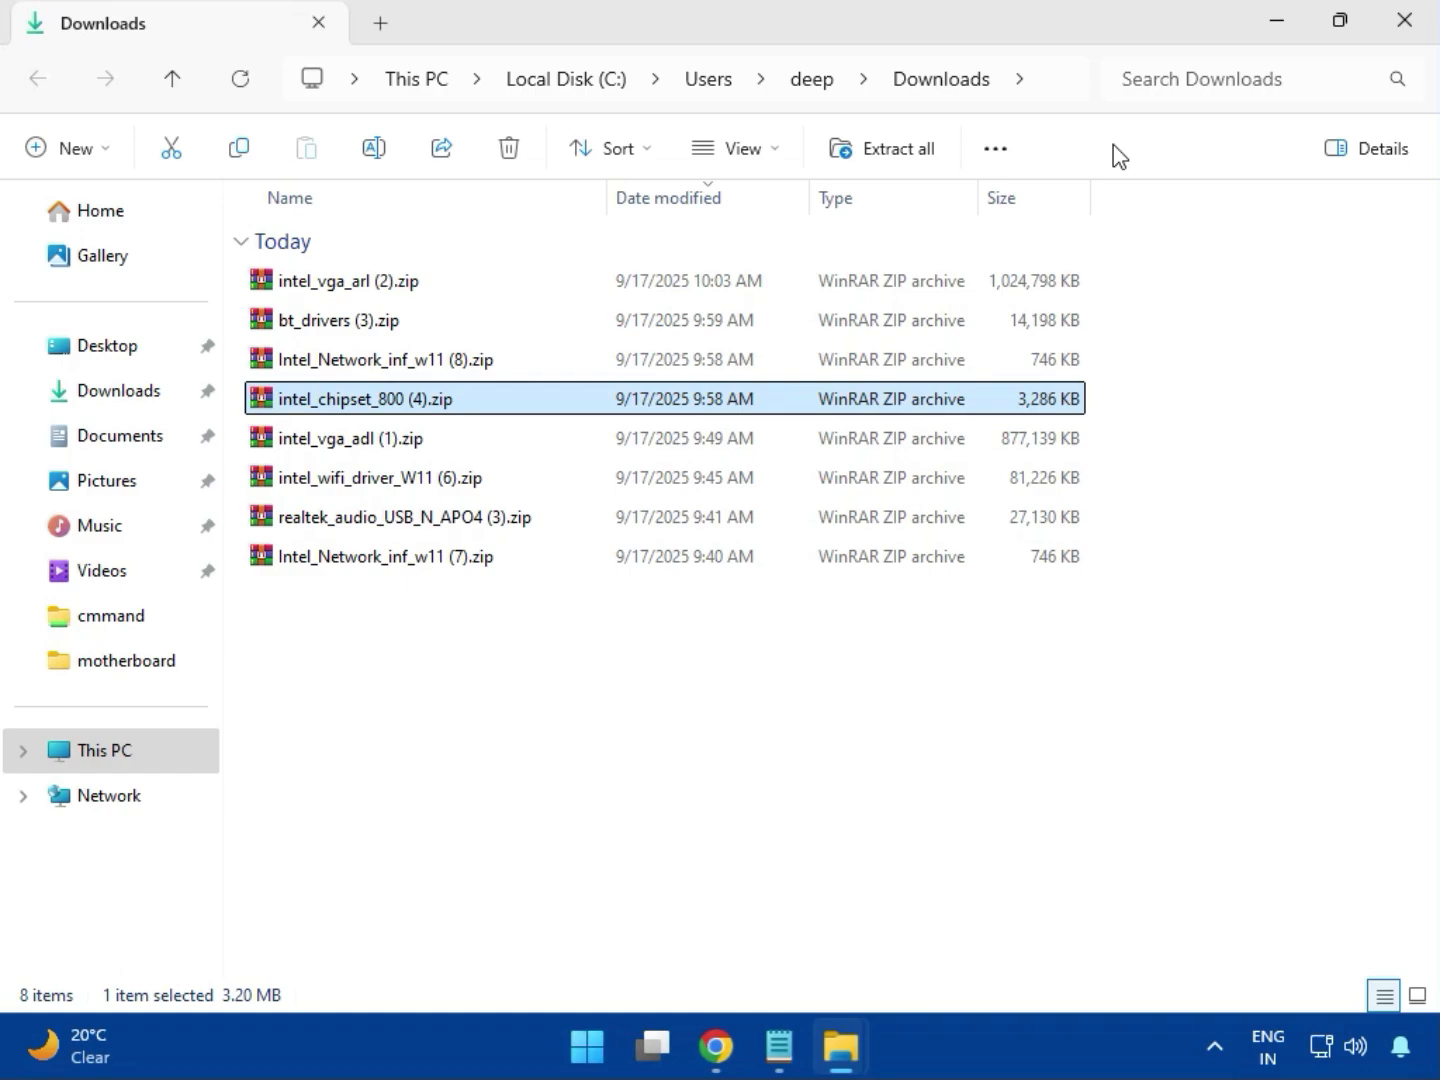
View the contents of intel_vga_adl (1).zip and close the archive
click(368, 448)
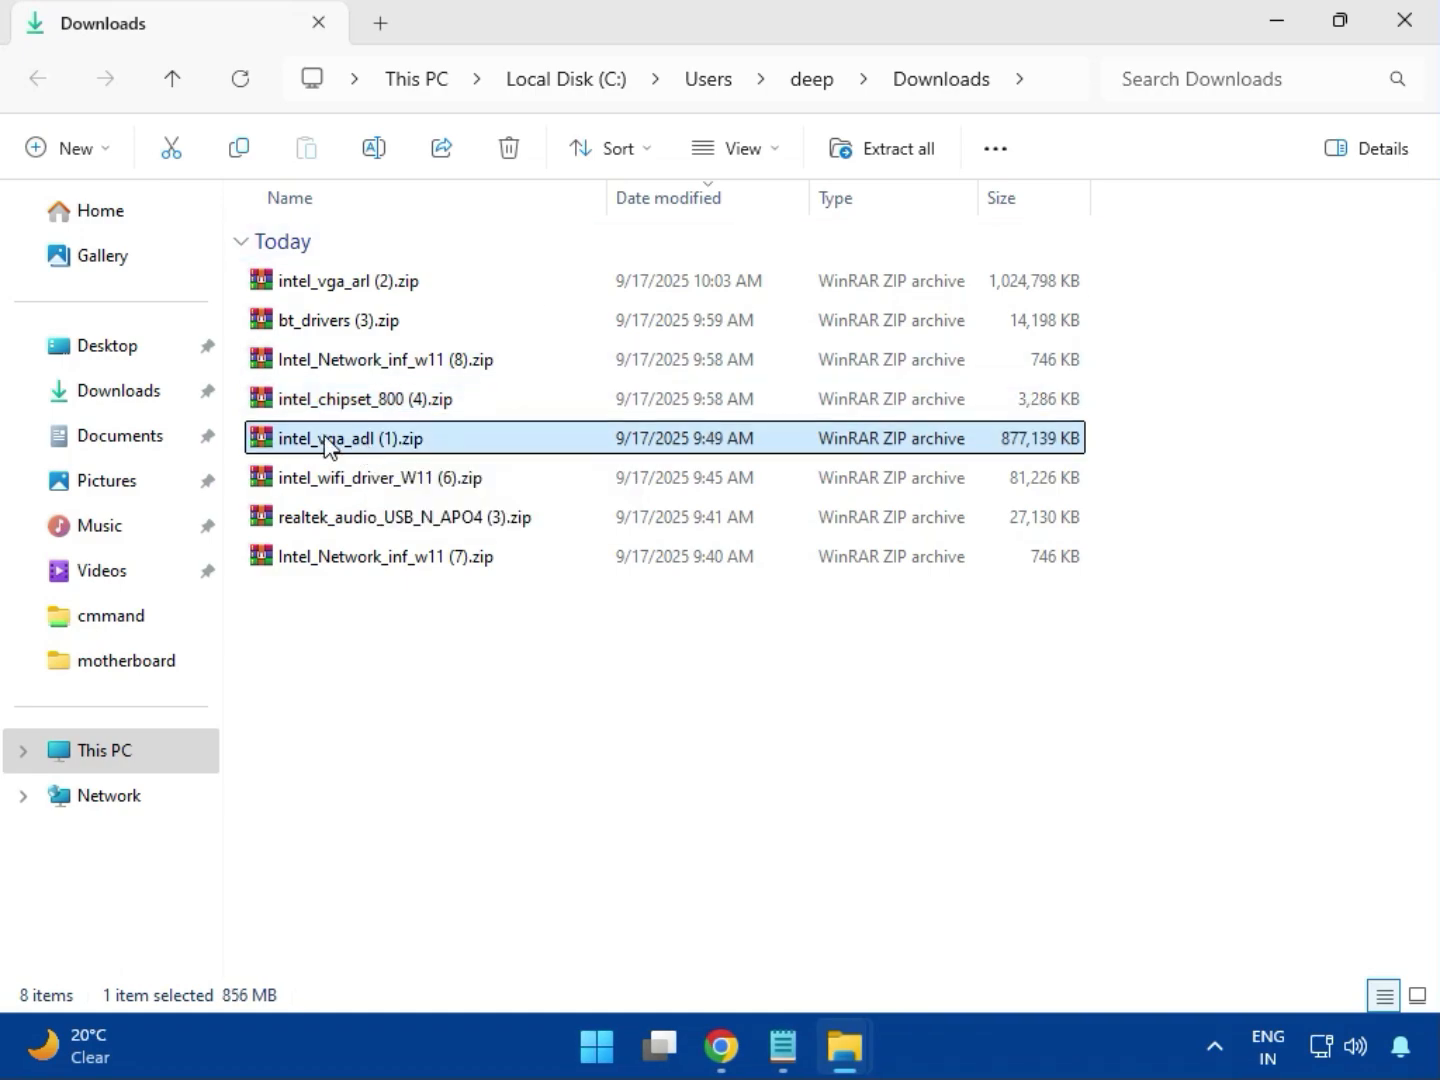
double_click(362, 432)
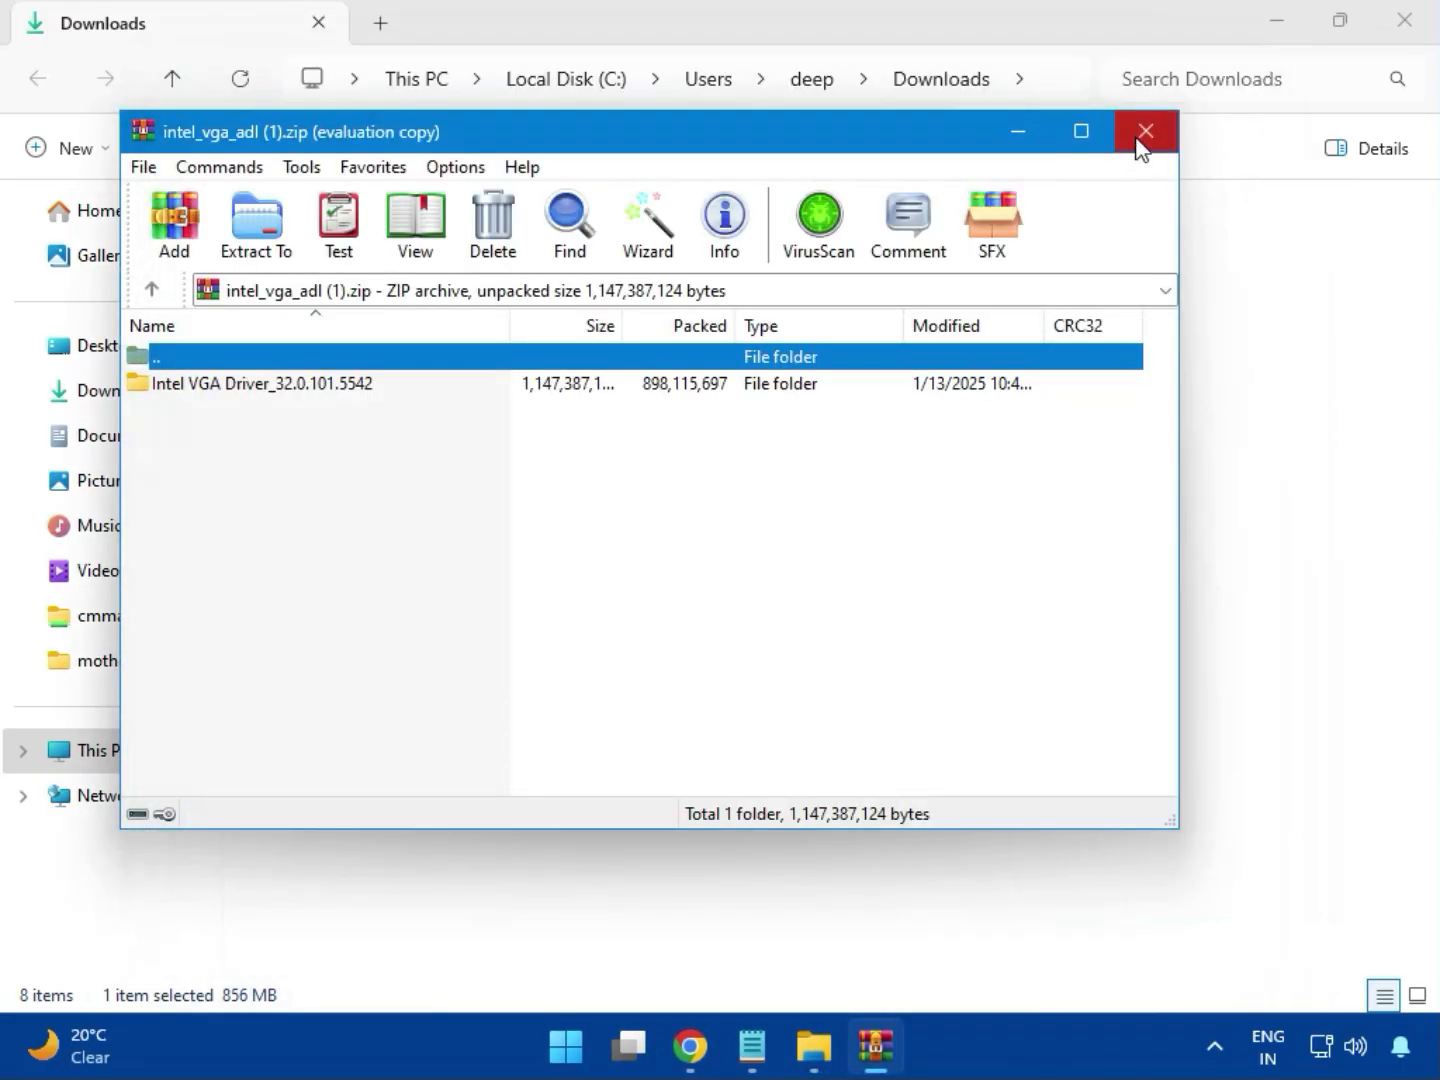
click(1144, 132)
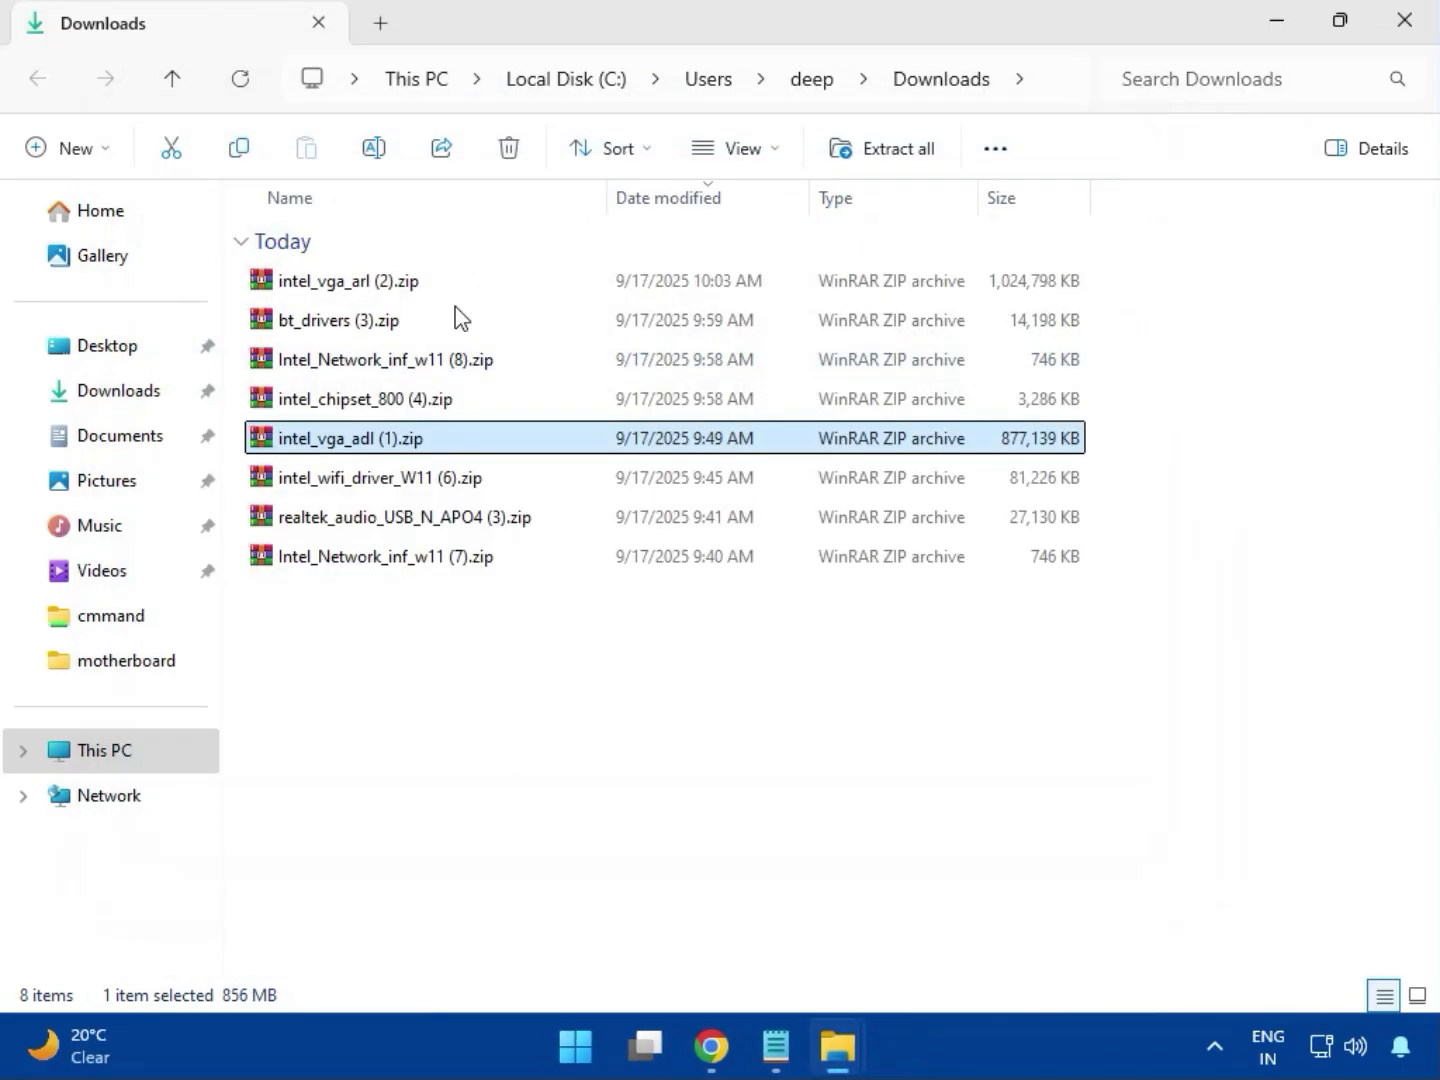
Open intel_wifi_driver_W11 (6).zip, dismiss the WinRAR license reminder and go to UWD\Win64 inside the Intel WIFI Driver_23.40.0.4 folder
click(370, 482)
double_click(365, 480)
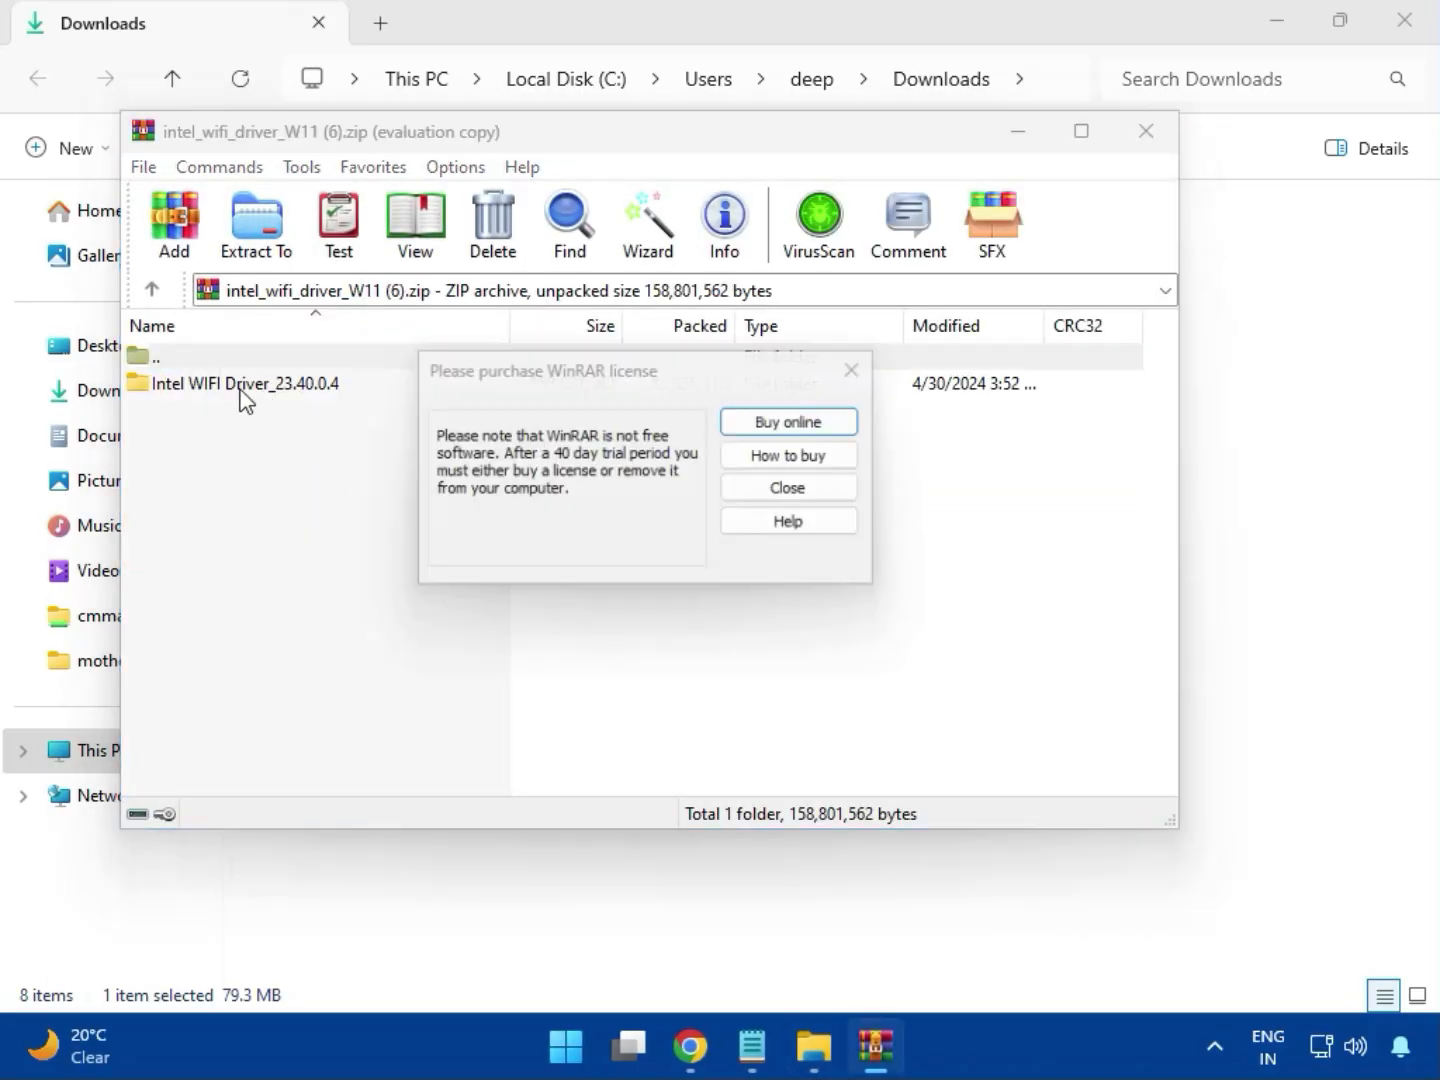
click(862, 370)
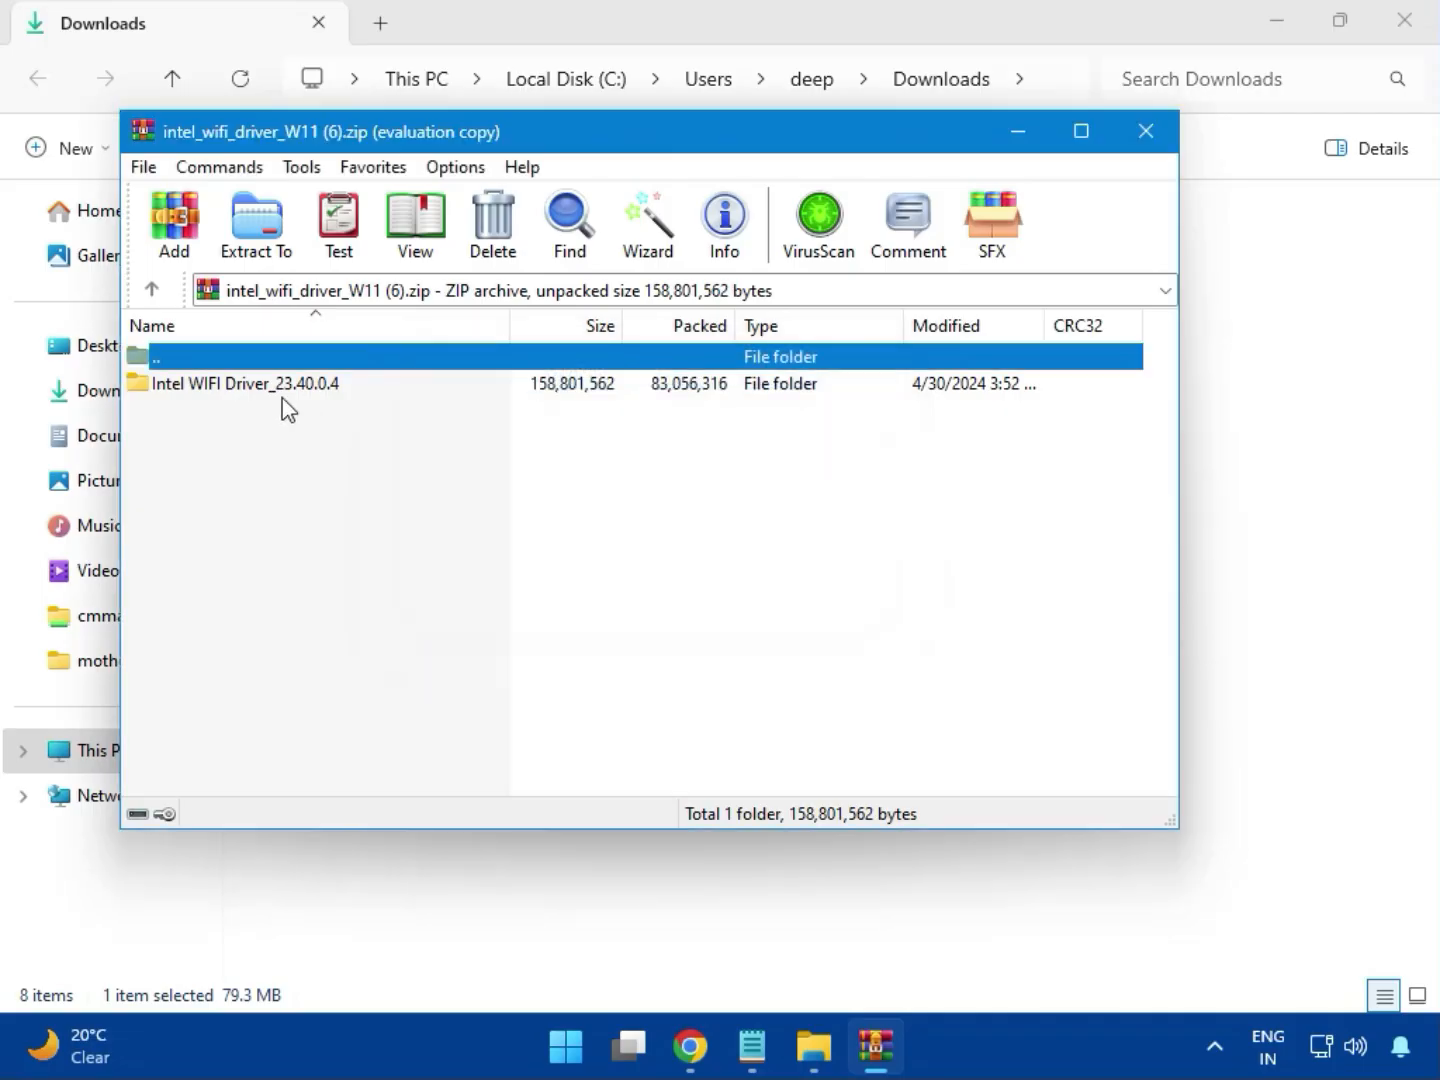
double_click(231, 386)
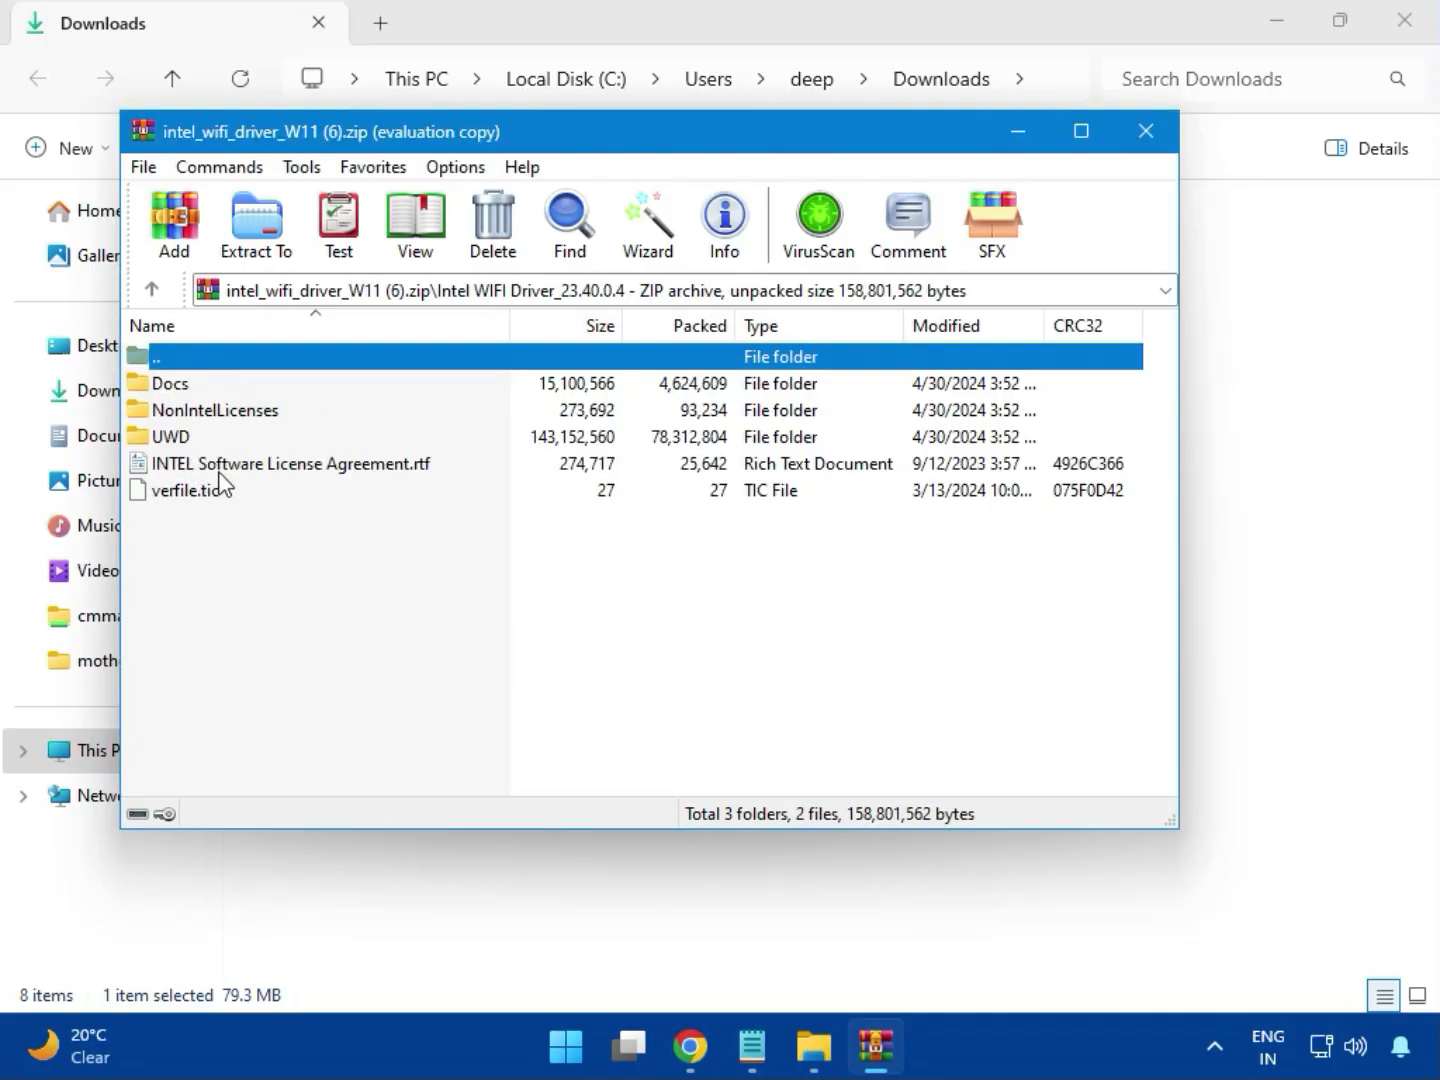
click(194, 442)
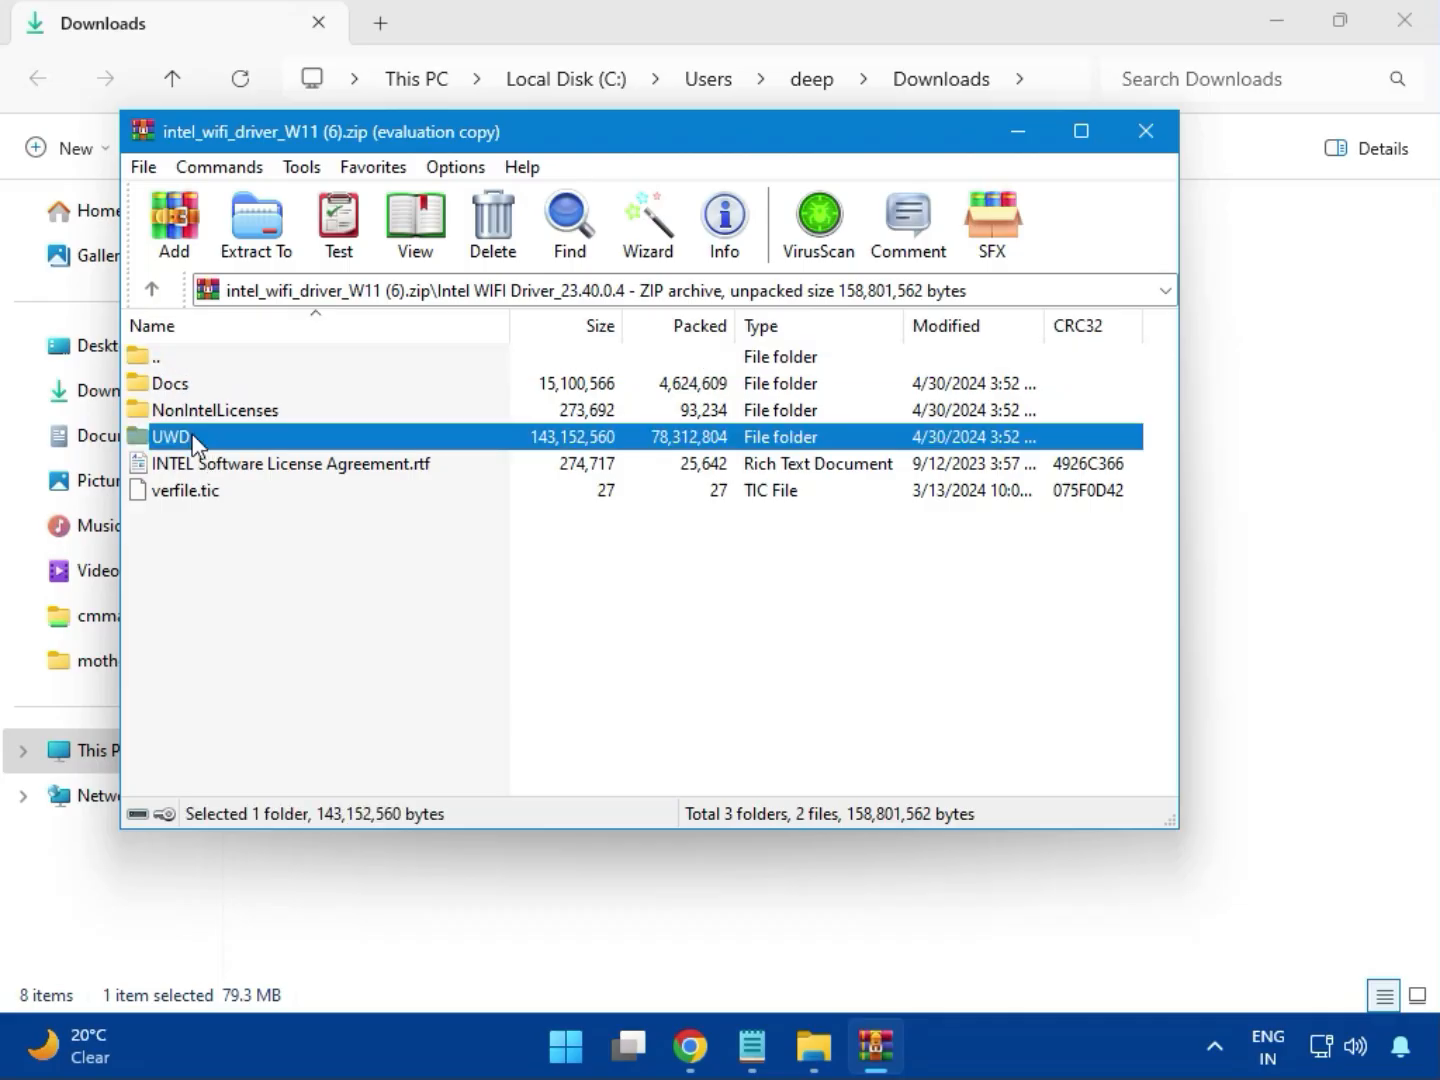
double_click(194, 442)
double_click(195, 390)
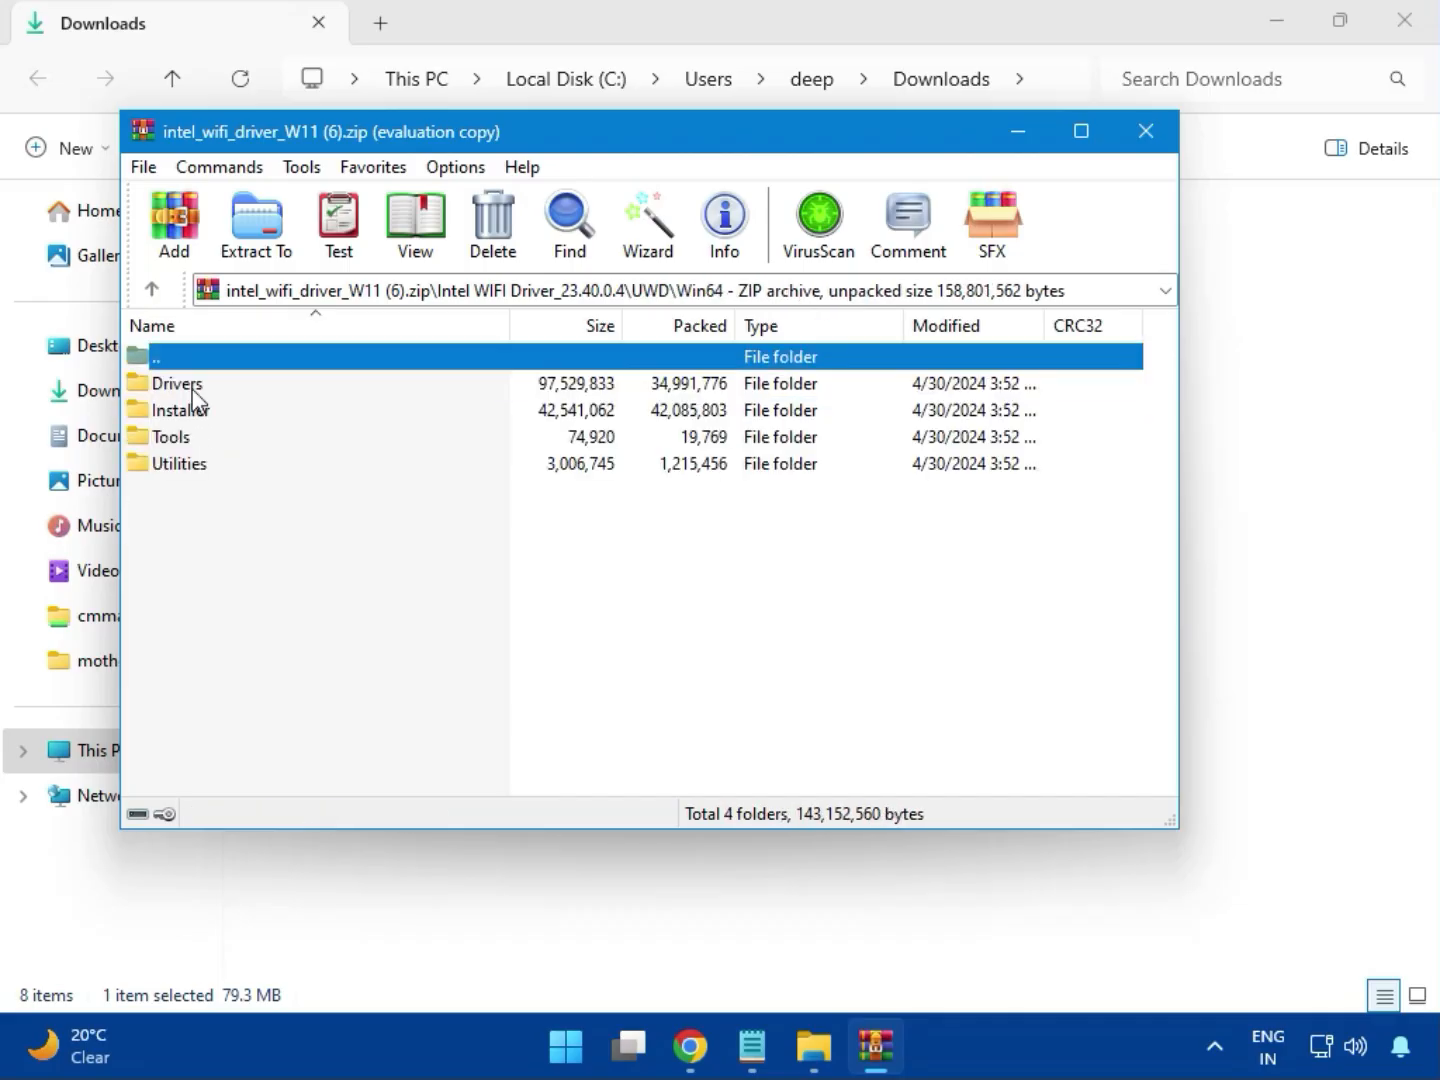
Look through the Drivers folder and launch WirelessSetup.exe from the Installer folder of the Wi-Fi driver archive
double_click(196, 384)
scroll(263, 592, down, 1)
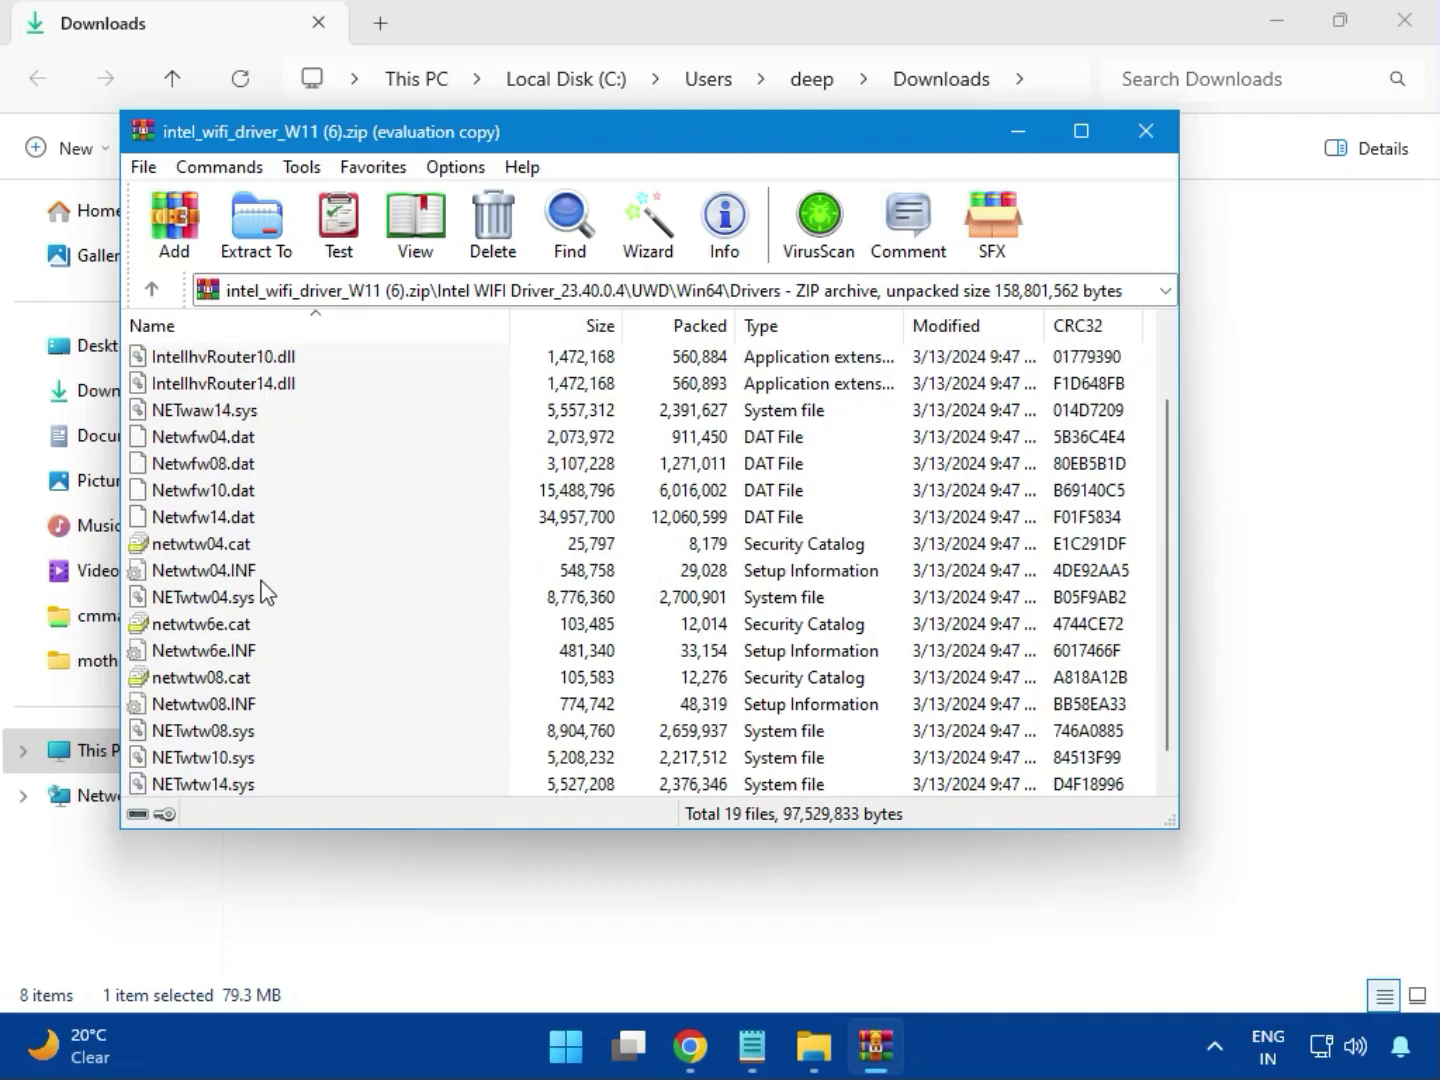
scroll(262, 594, down, 1)
scroll(262, 622, up, 2)
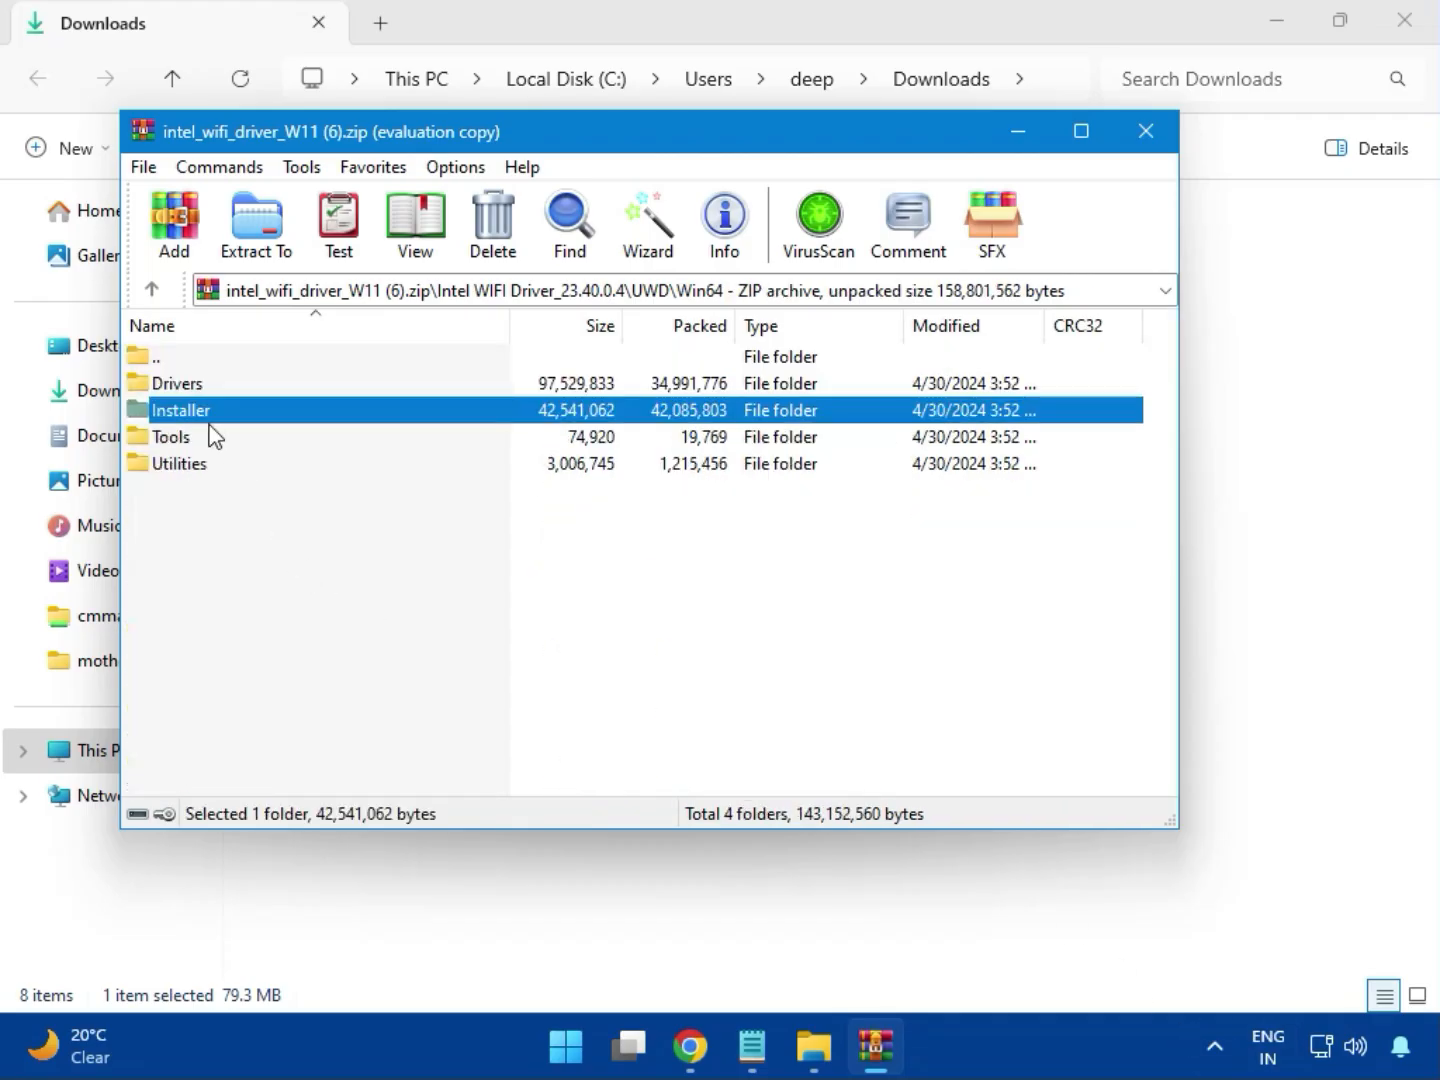
double_click(205, 417)
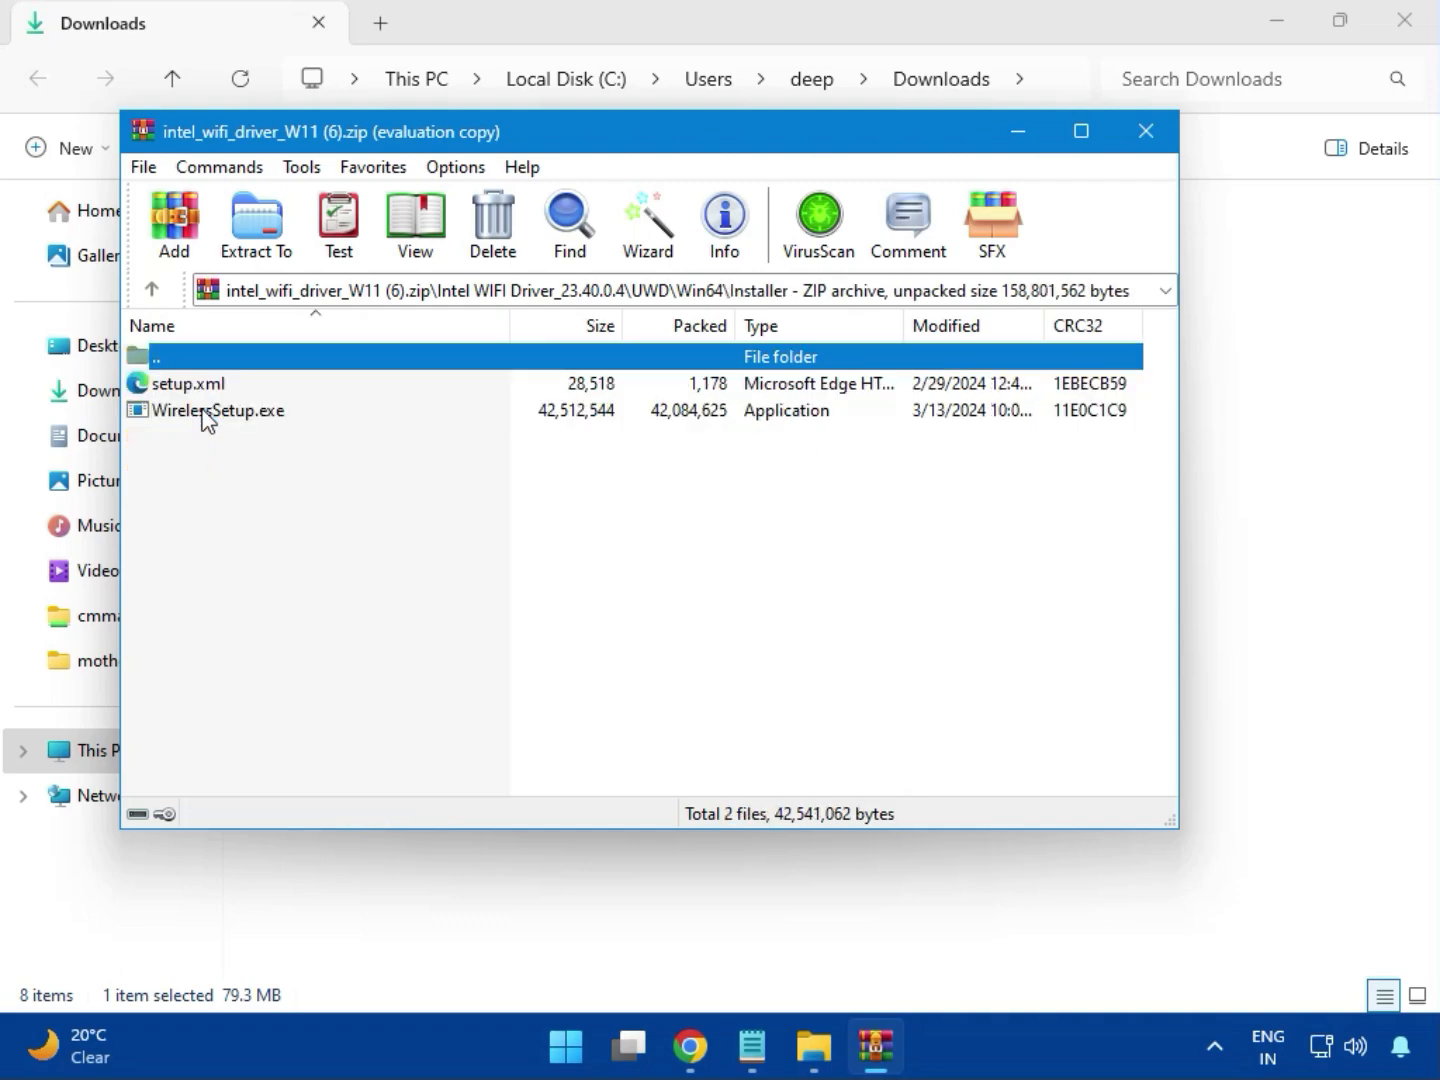
click(202, 418)
double_click(228, 412)
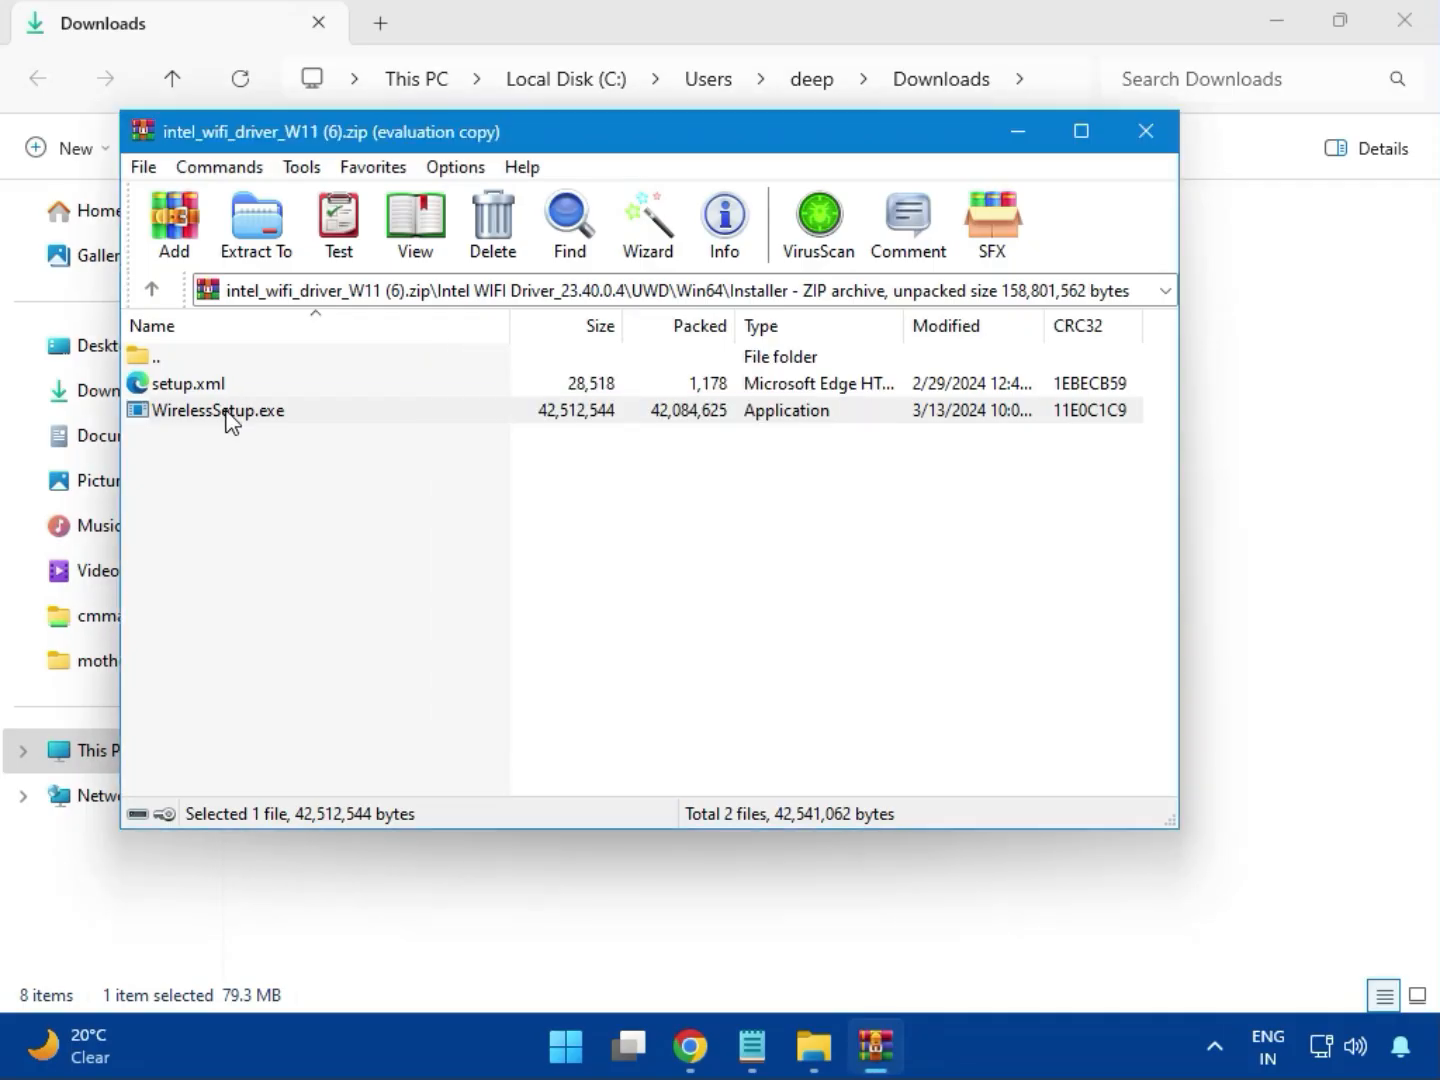
click(228, 419)
double_click(246, 414)
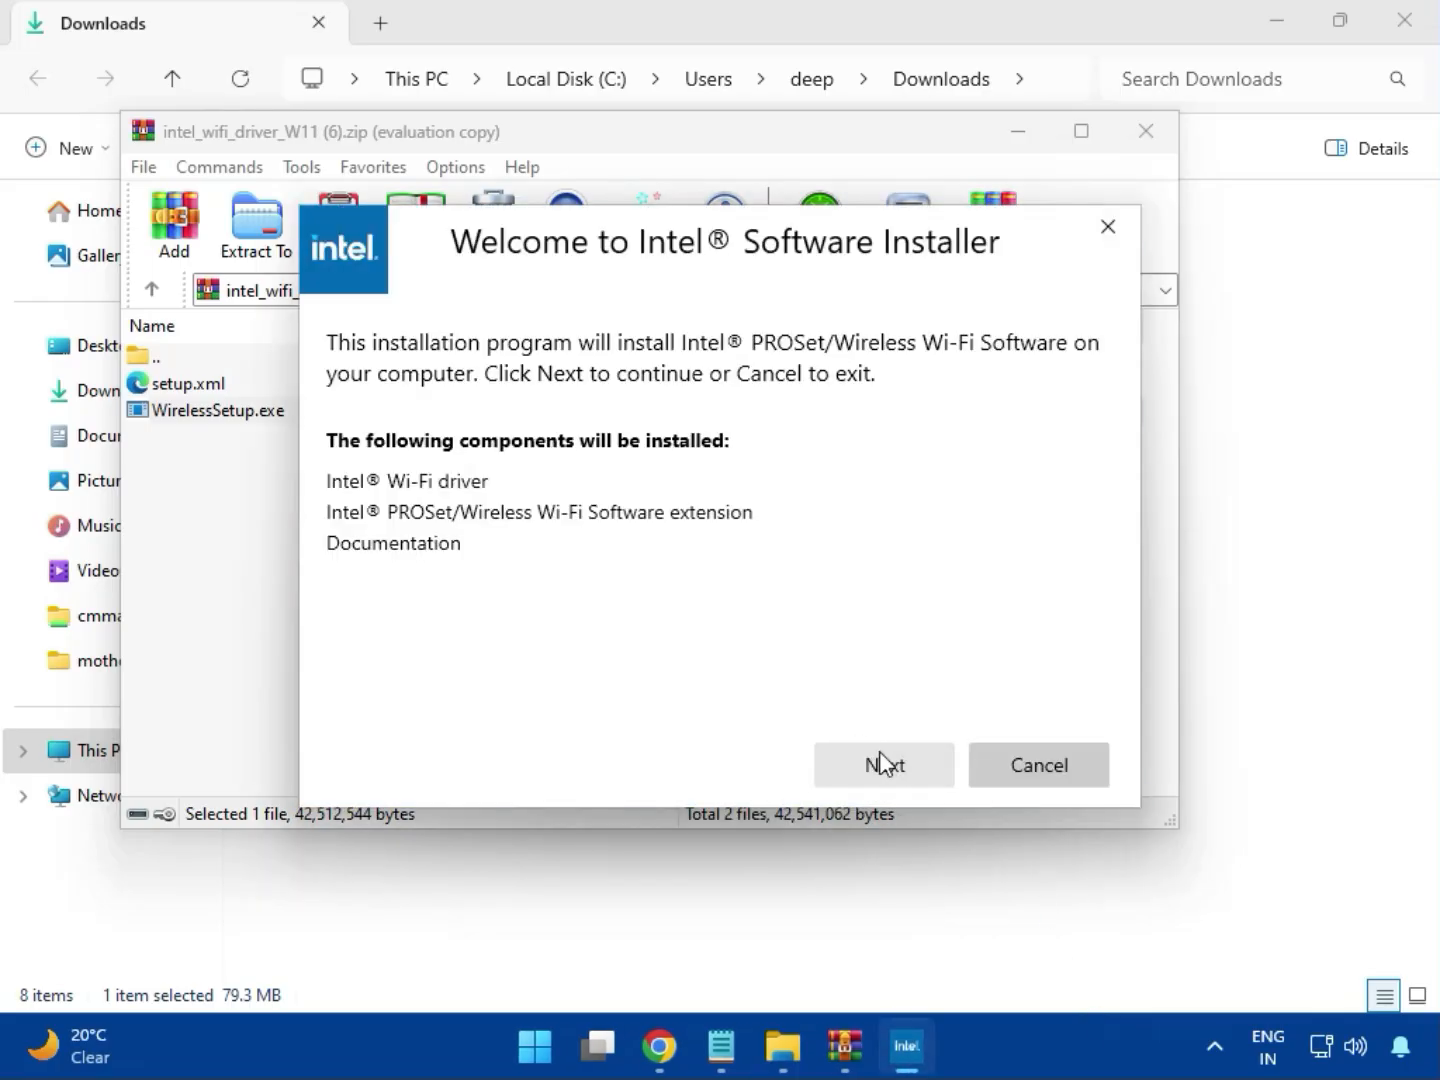
Install Intel PROSet/Wireless Wi-Fi Software with the license accepted and device changes allowed, and close the finished installer and its archive
click(881, 753)
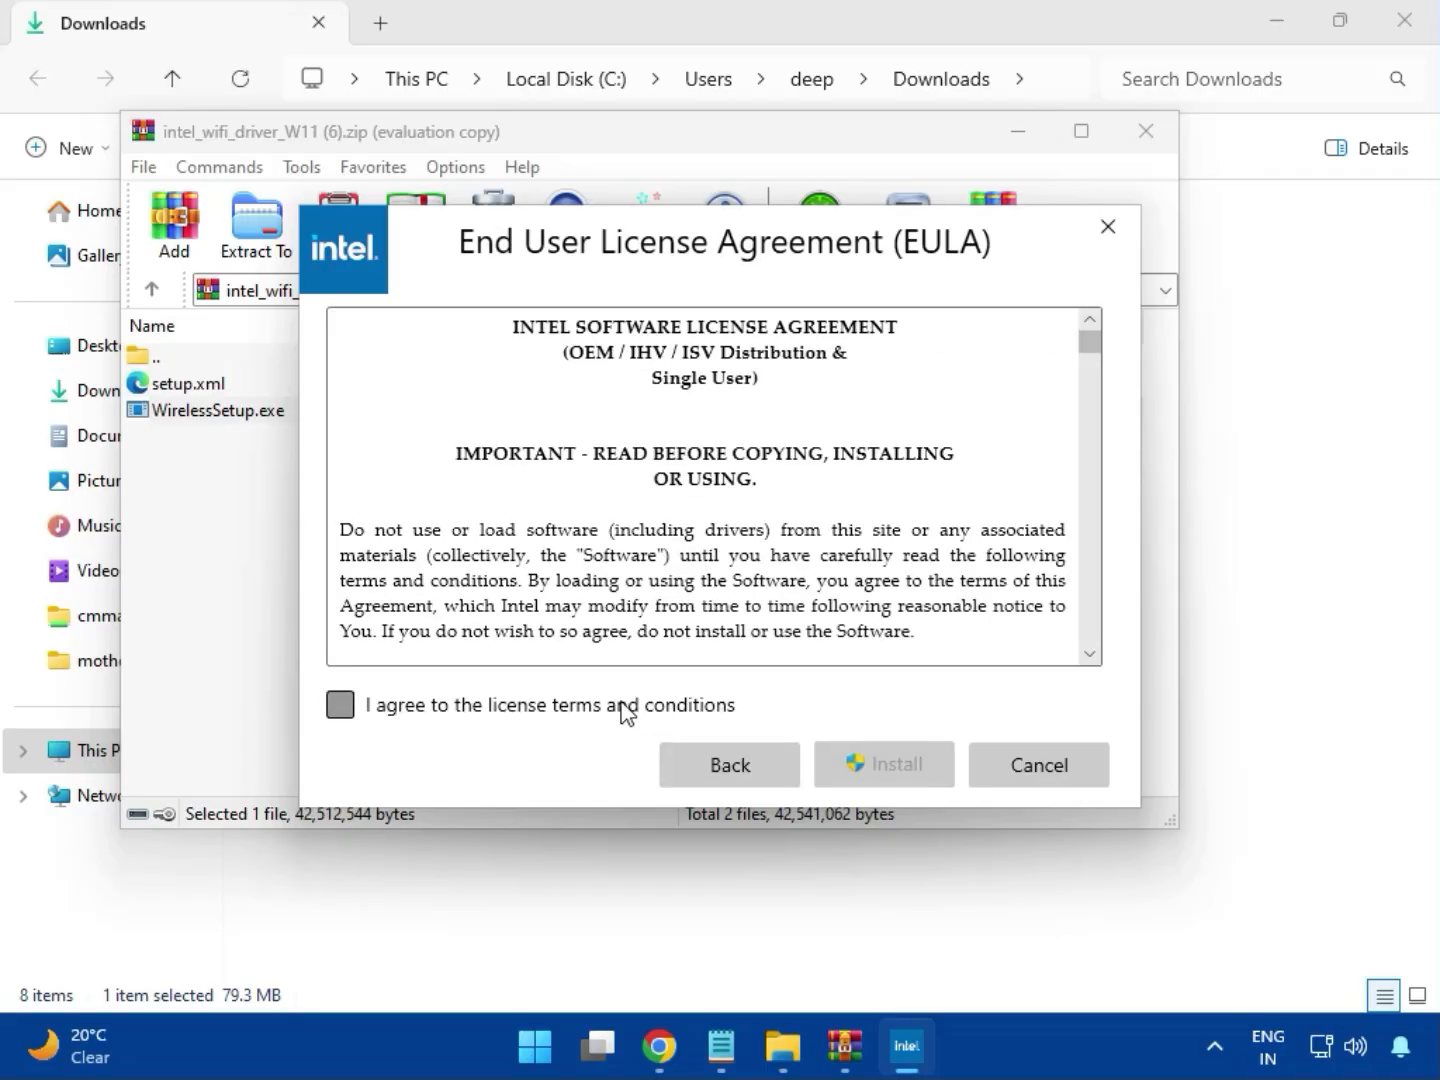
click(625, 706)
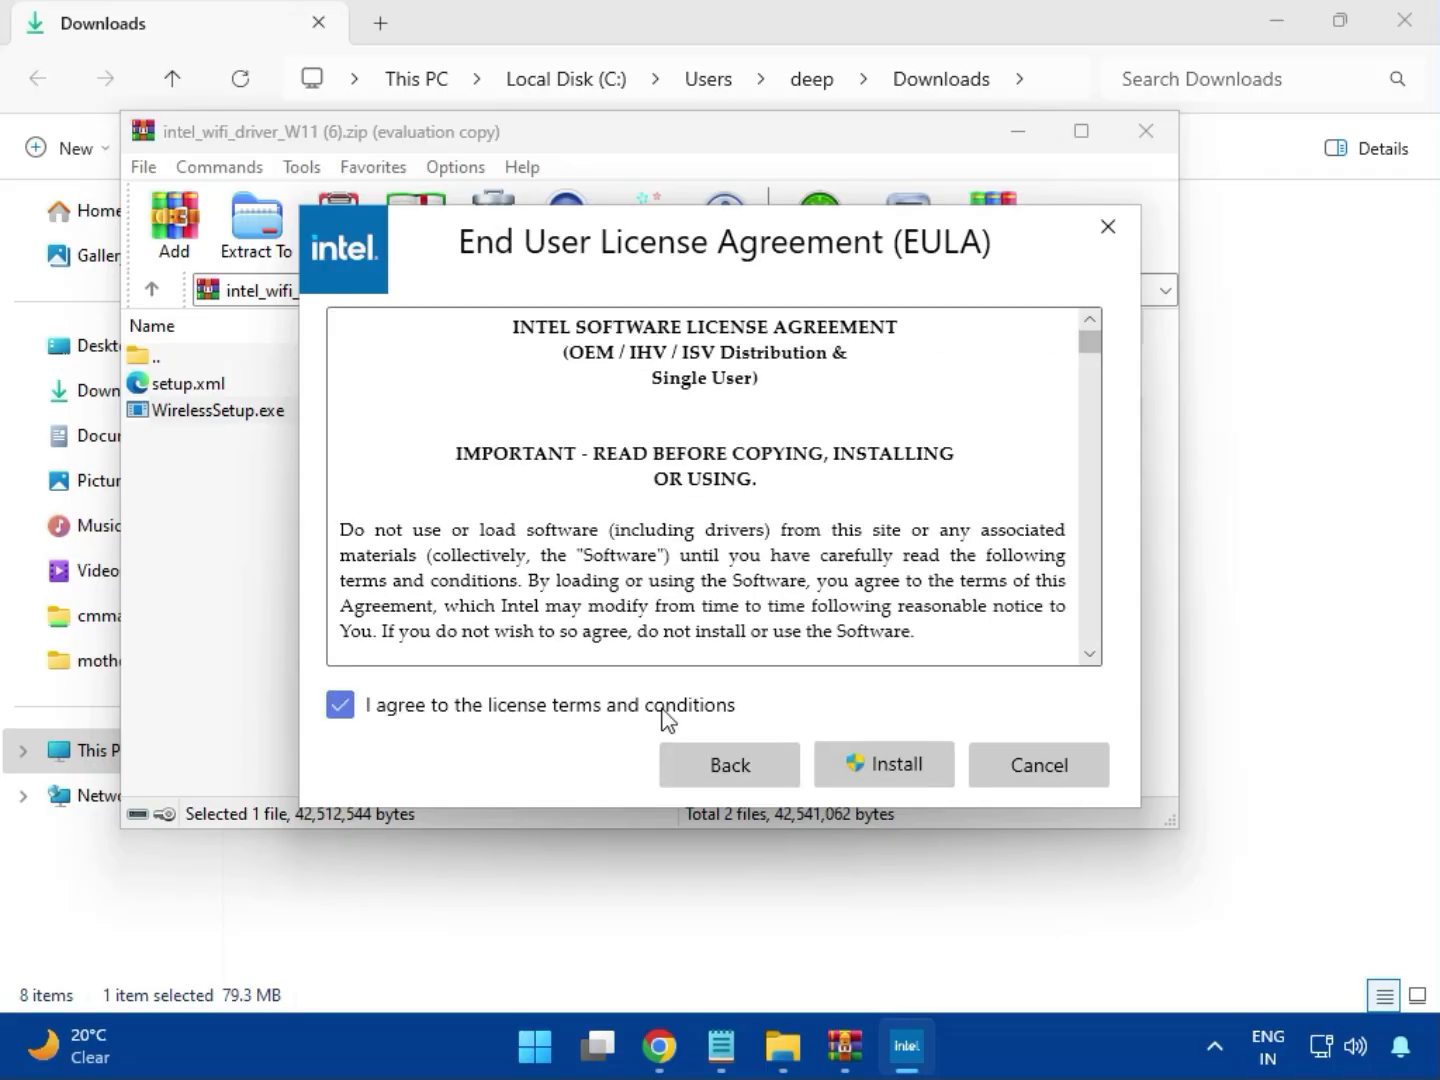
click(899, 772)
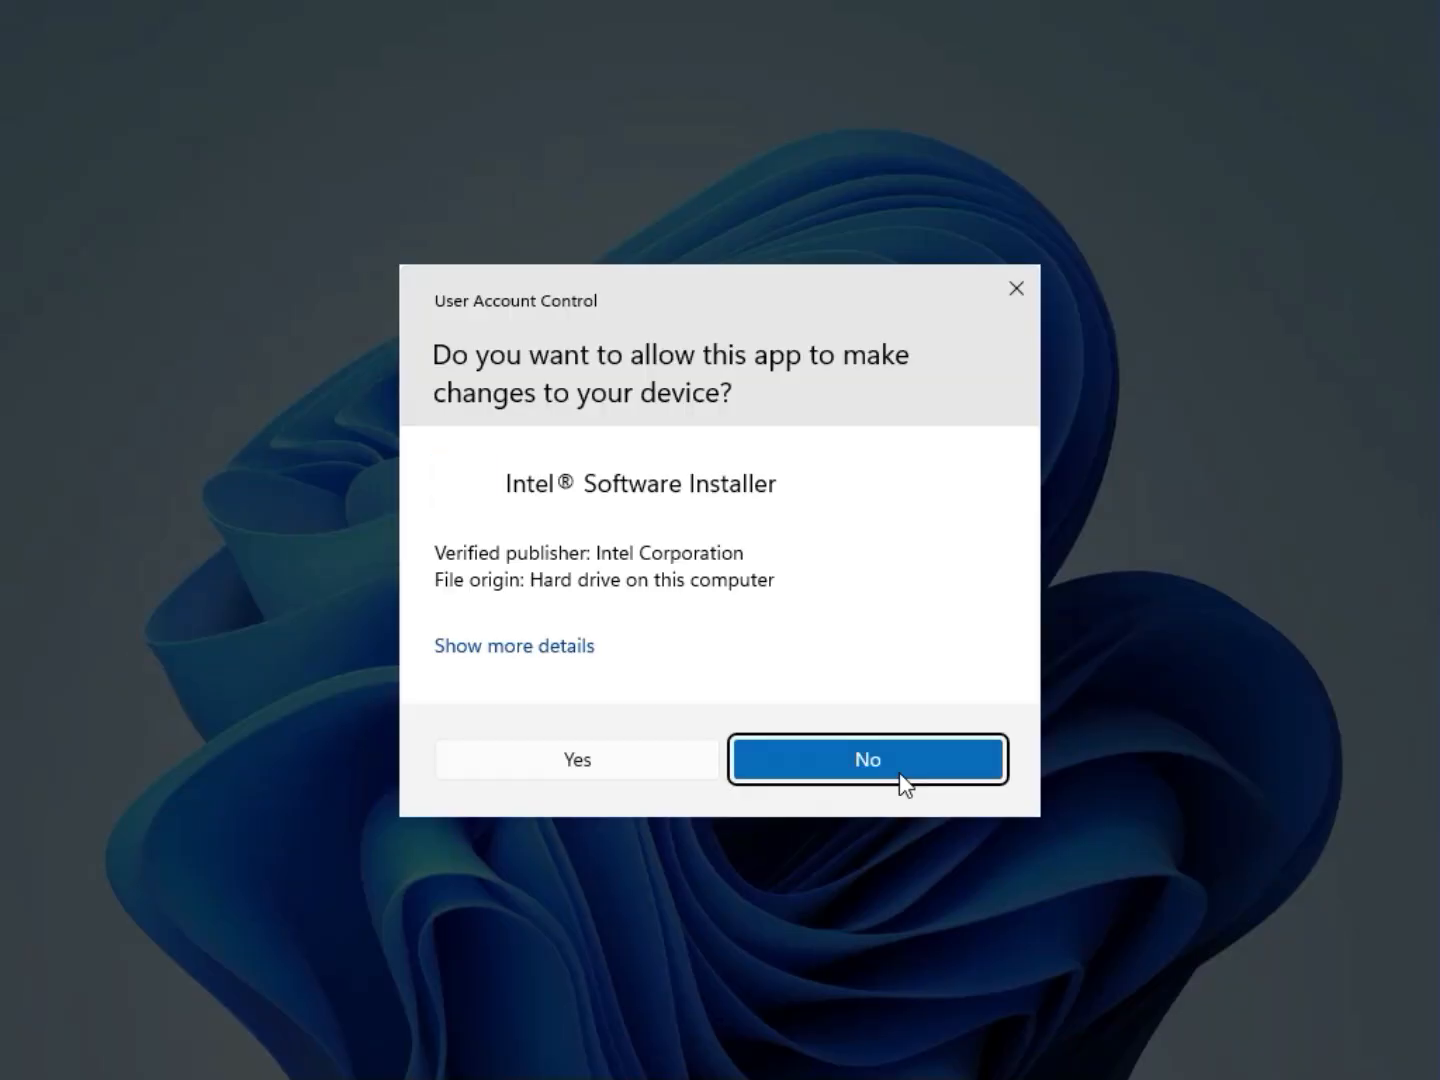
click(666, 778)
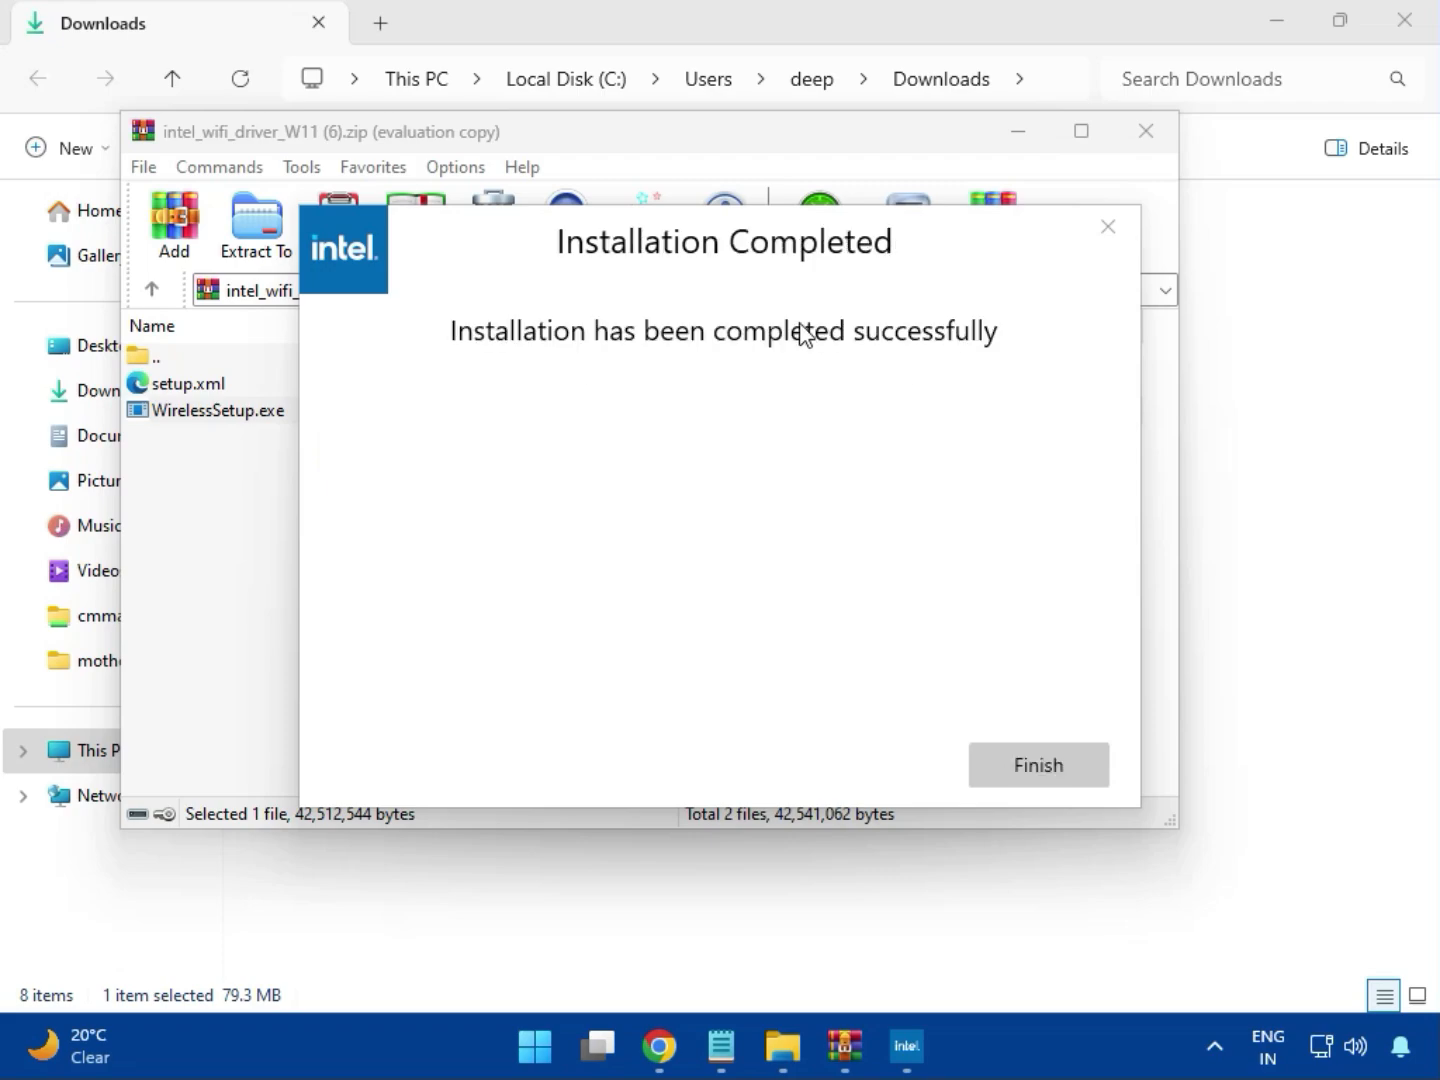
click(1021, 762)
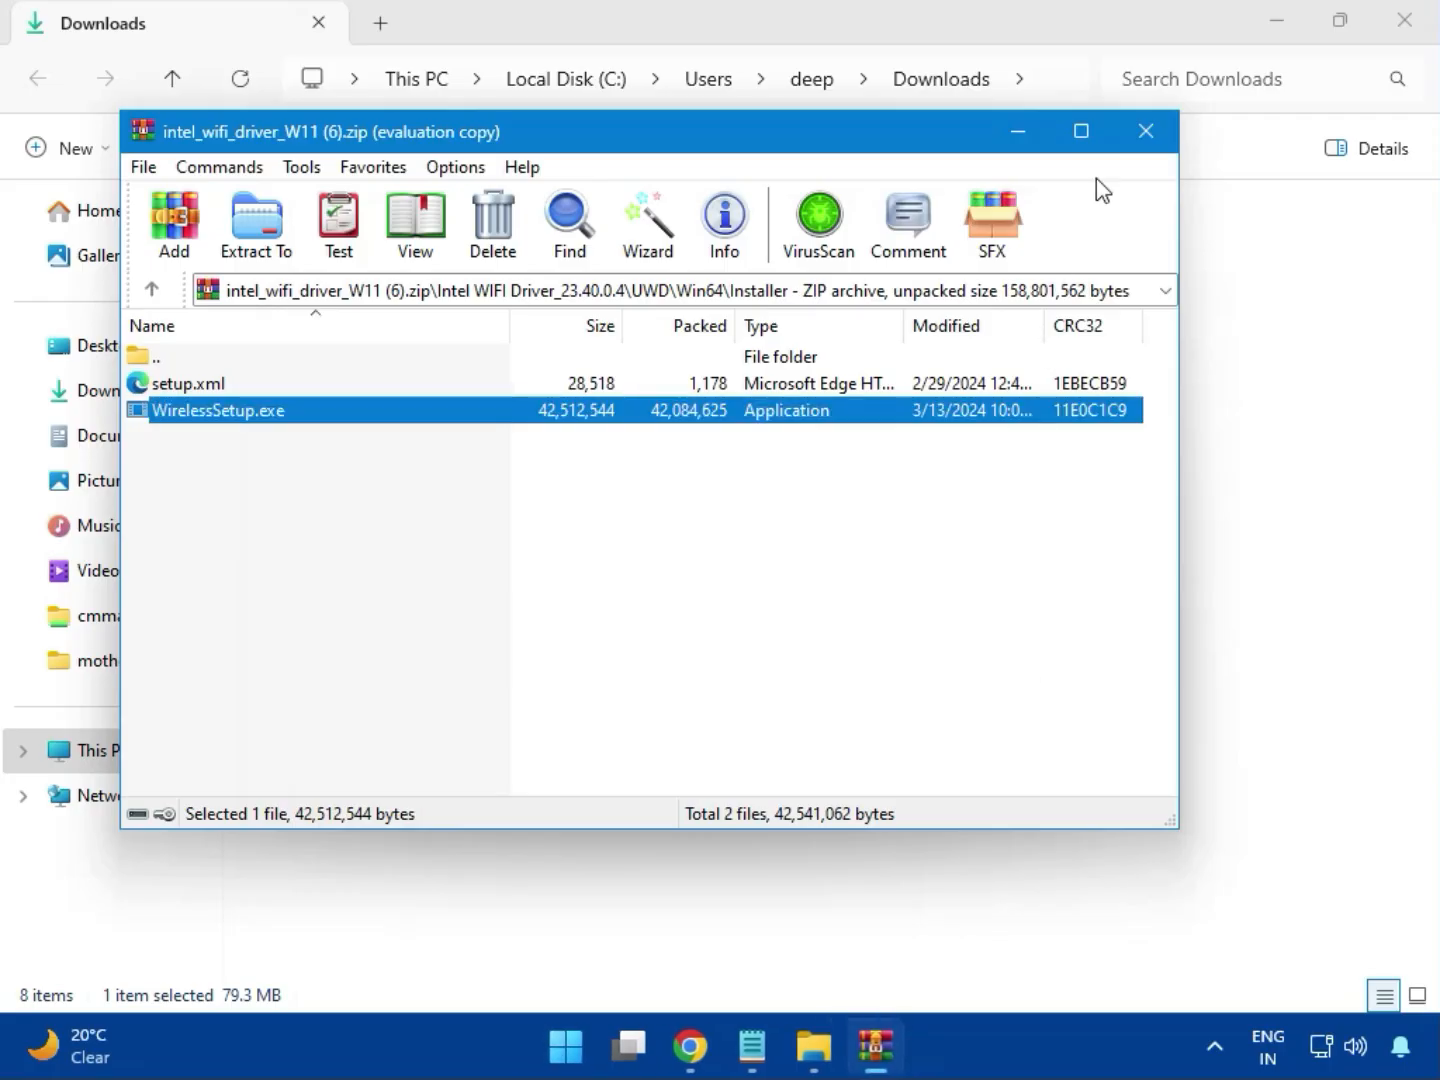
click(1147, 133)
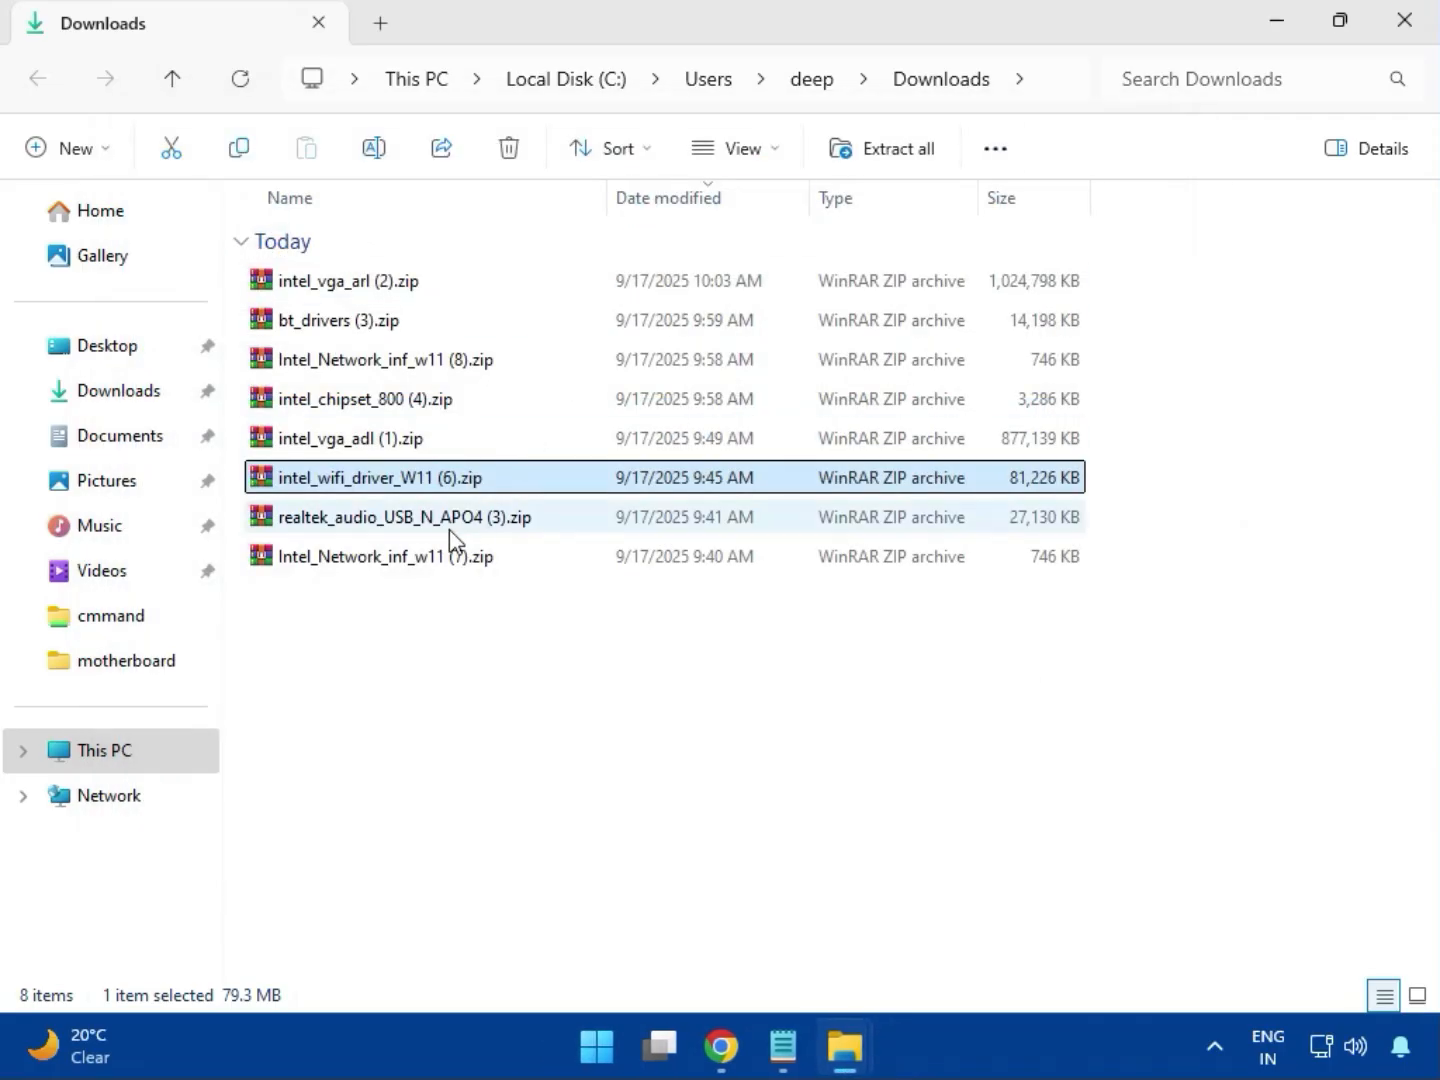
Open realtek_audio_USB_N_APO4 (3).zip, dismiss the WinRAR window and launch MSI_Launcher.exe from the Realtek USB Universal Driver folder
double_click(439, 530)
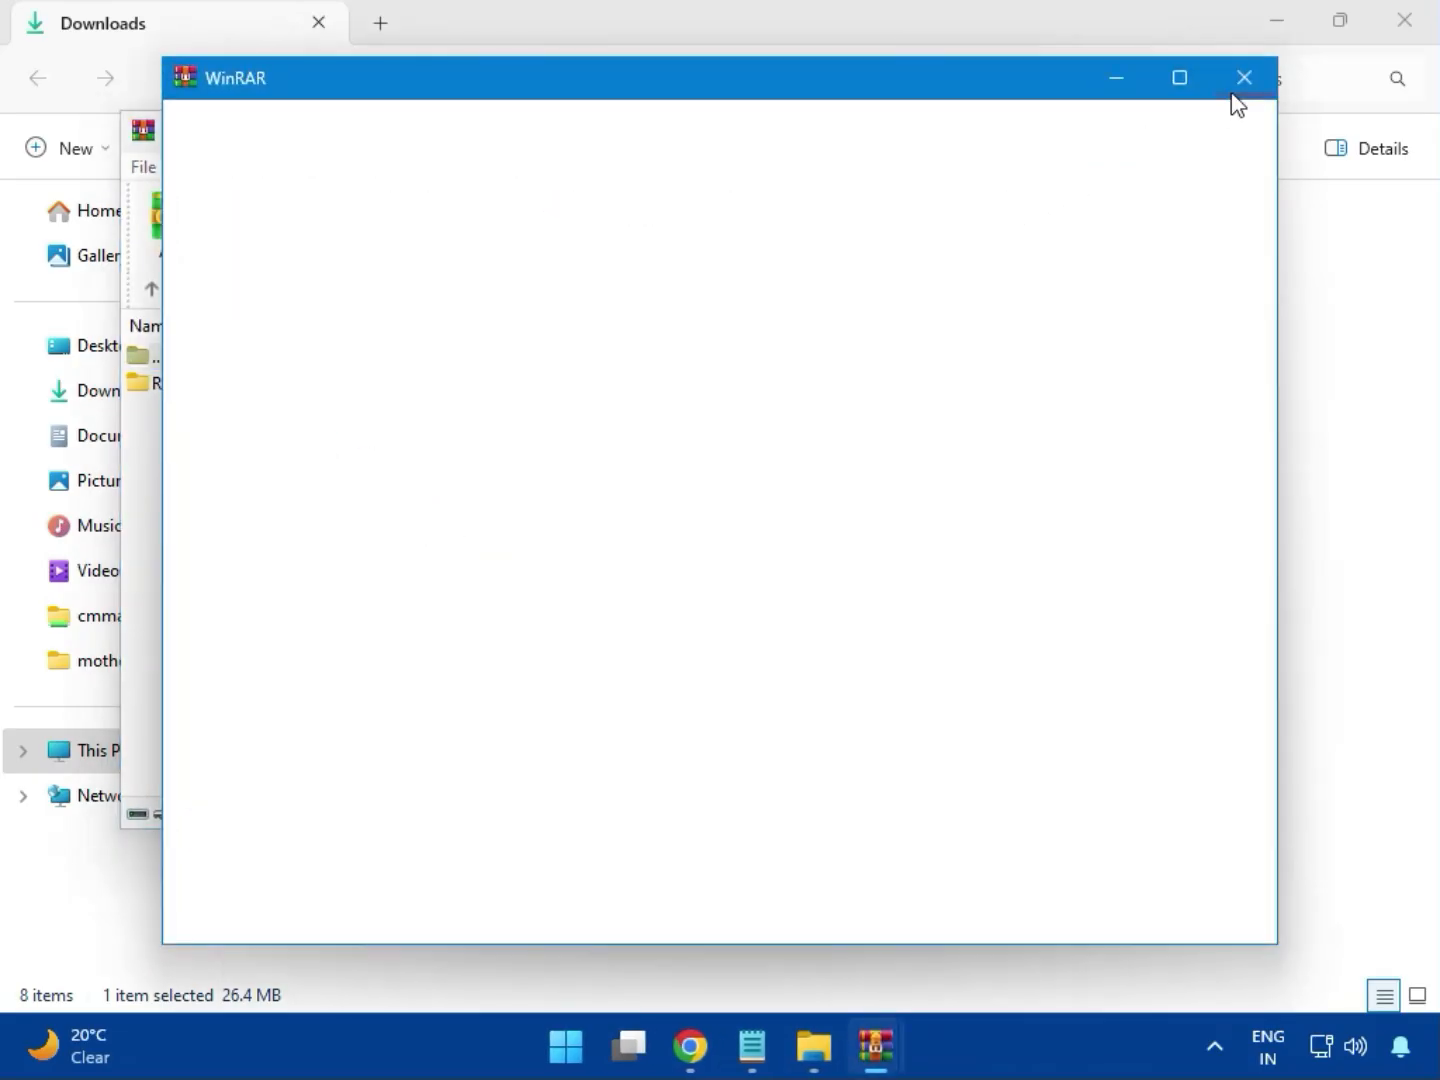
click(1240, 77)
double_click(322, 386)
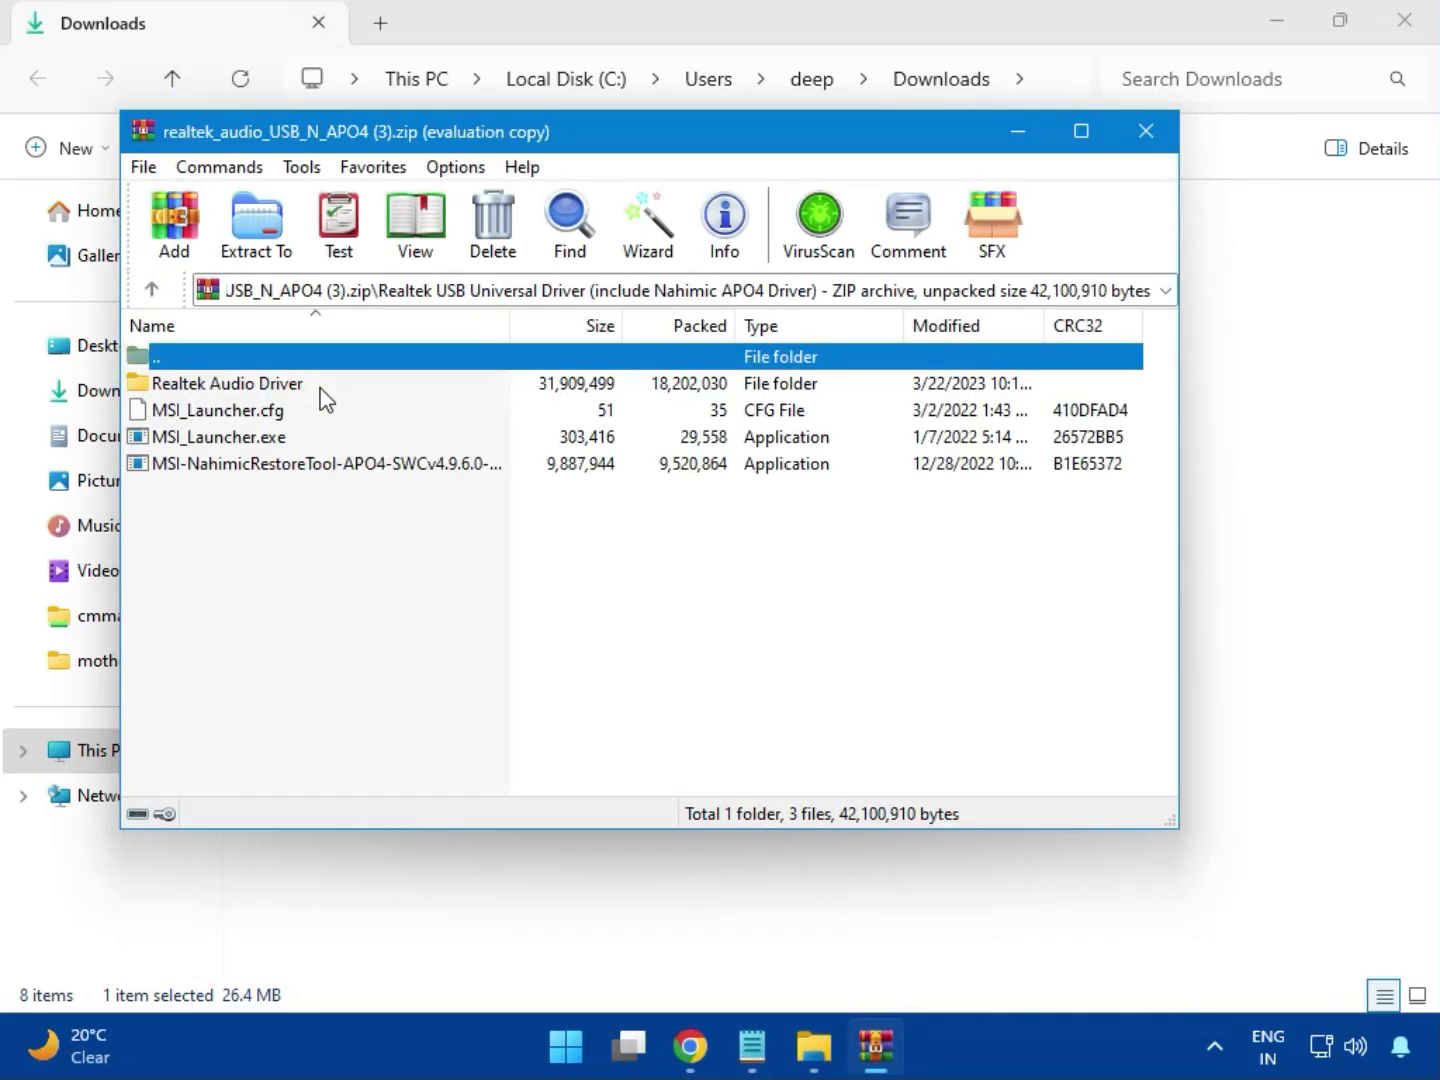
double_click(255, 443)
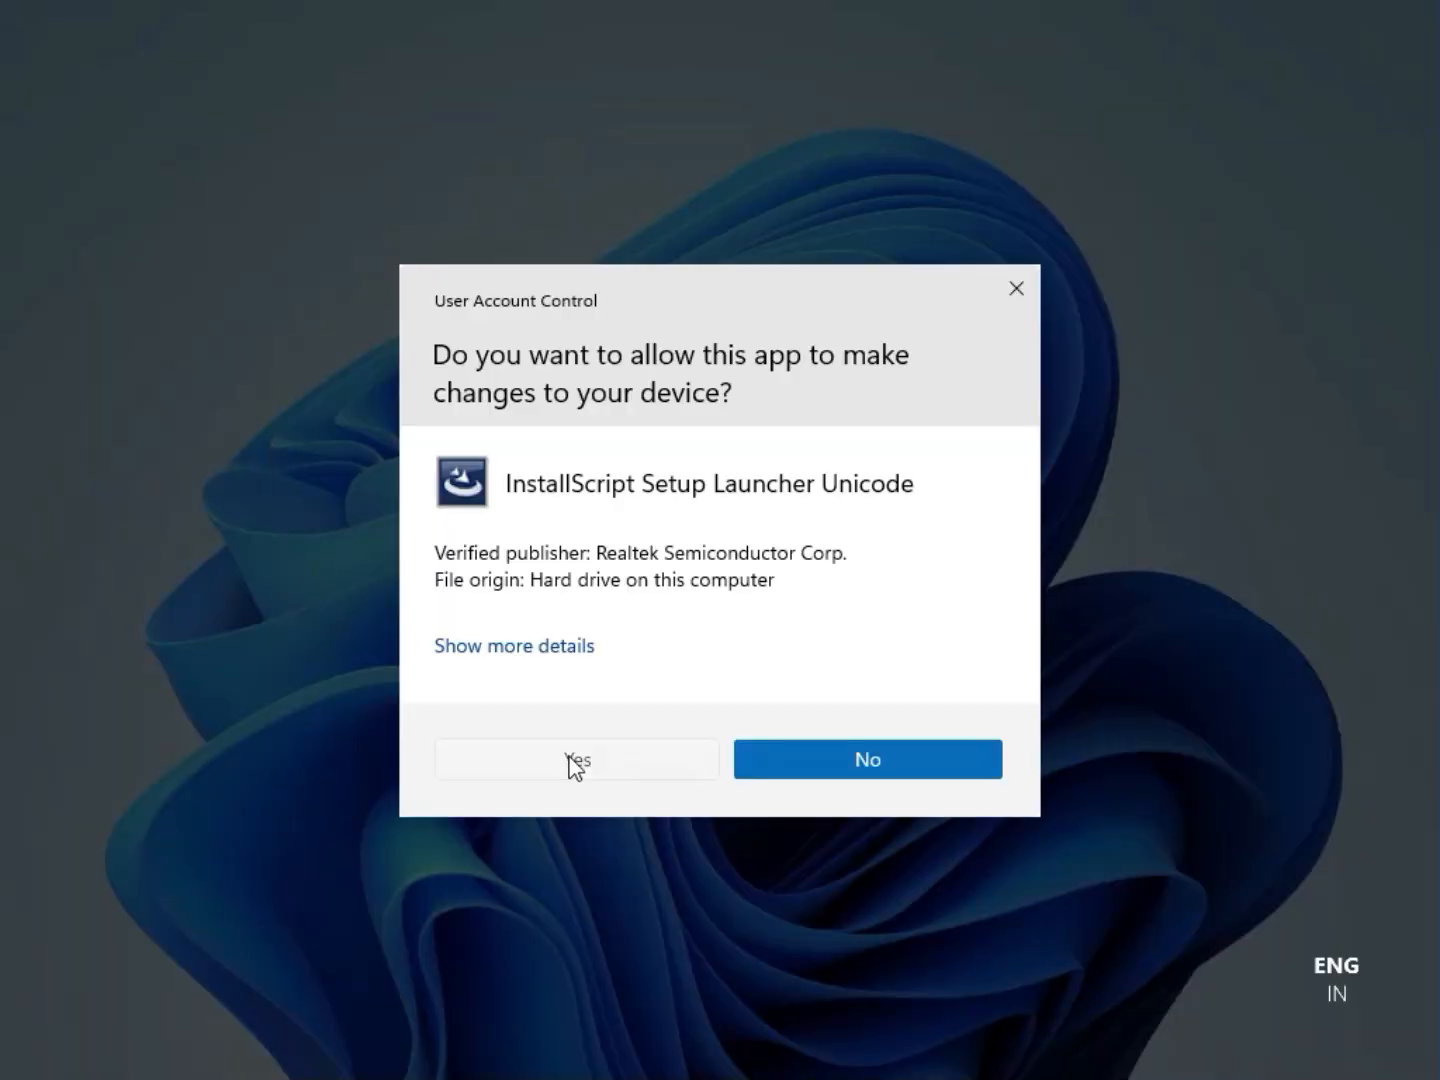
Allow the Realtek audio installer to make changes to the device, and close its archive and the Downloads folder window
click(577, 762)
click(576, 758)
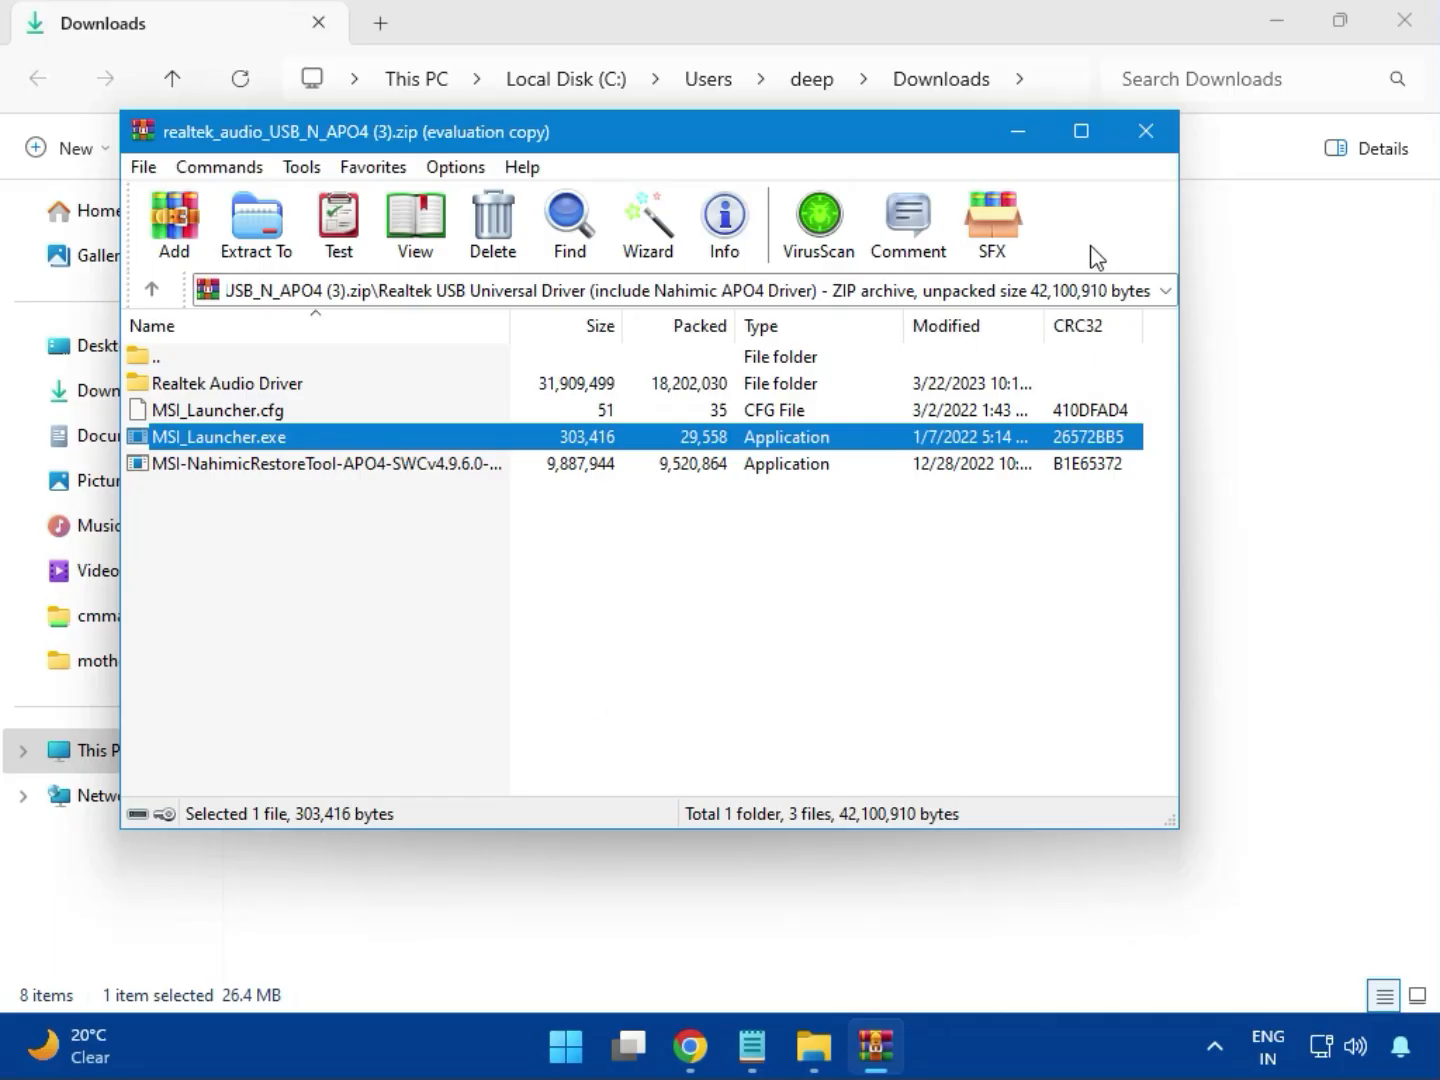
click(1147, 146)
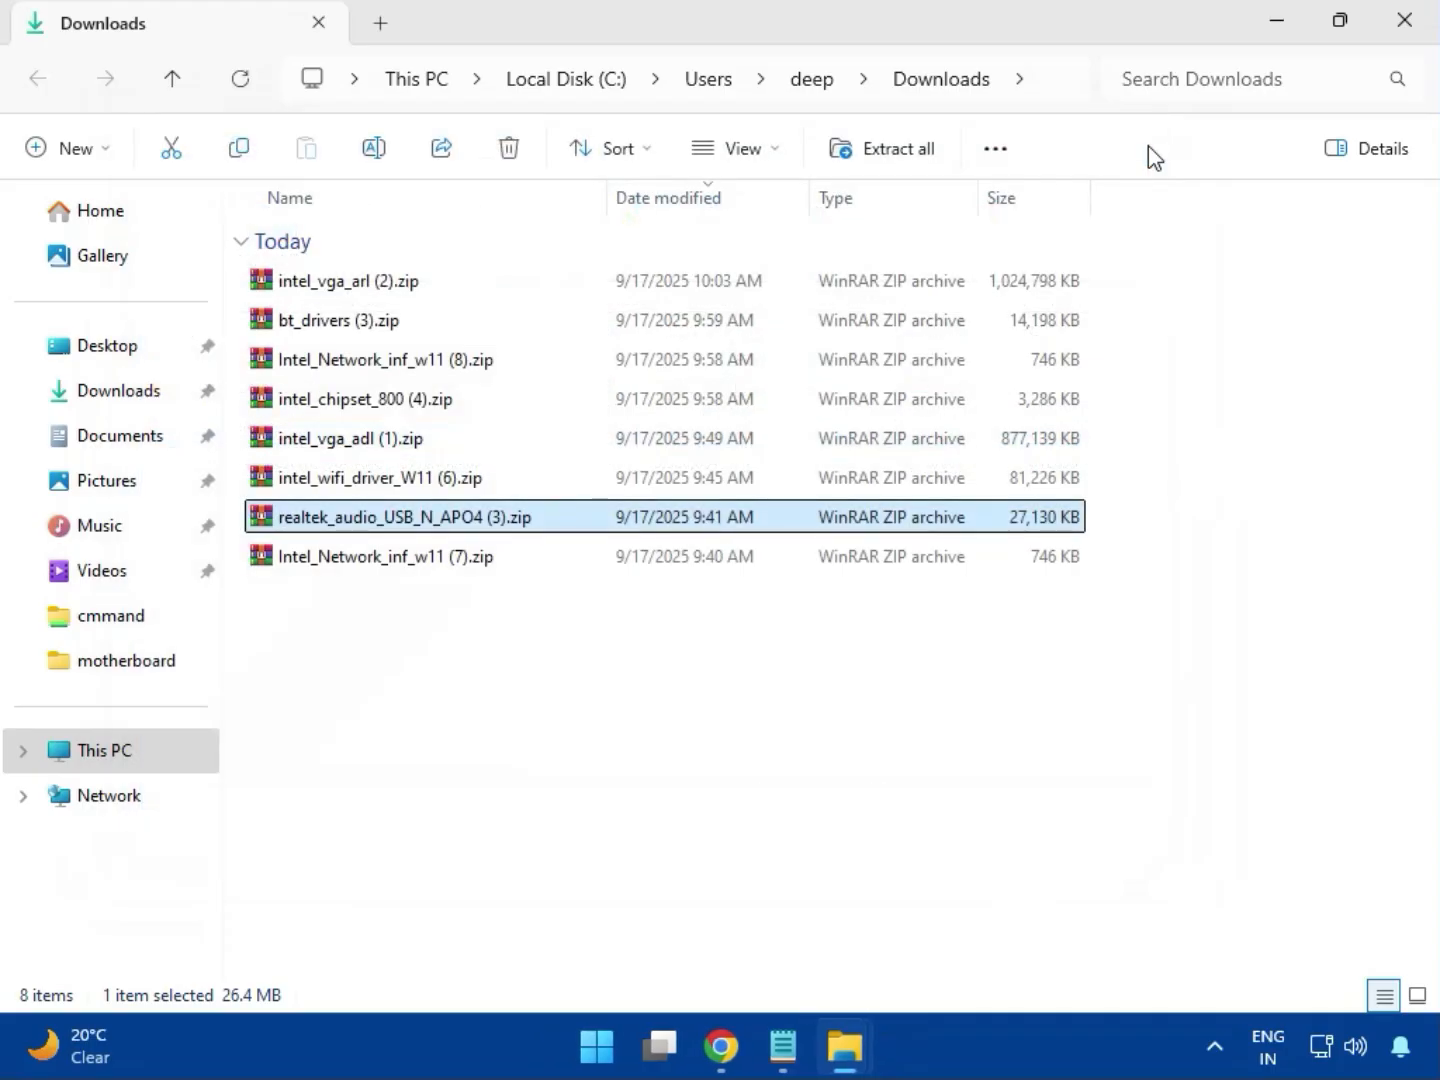
click(388, 560)
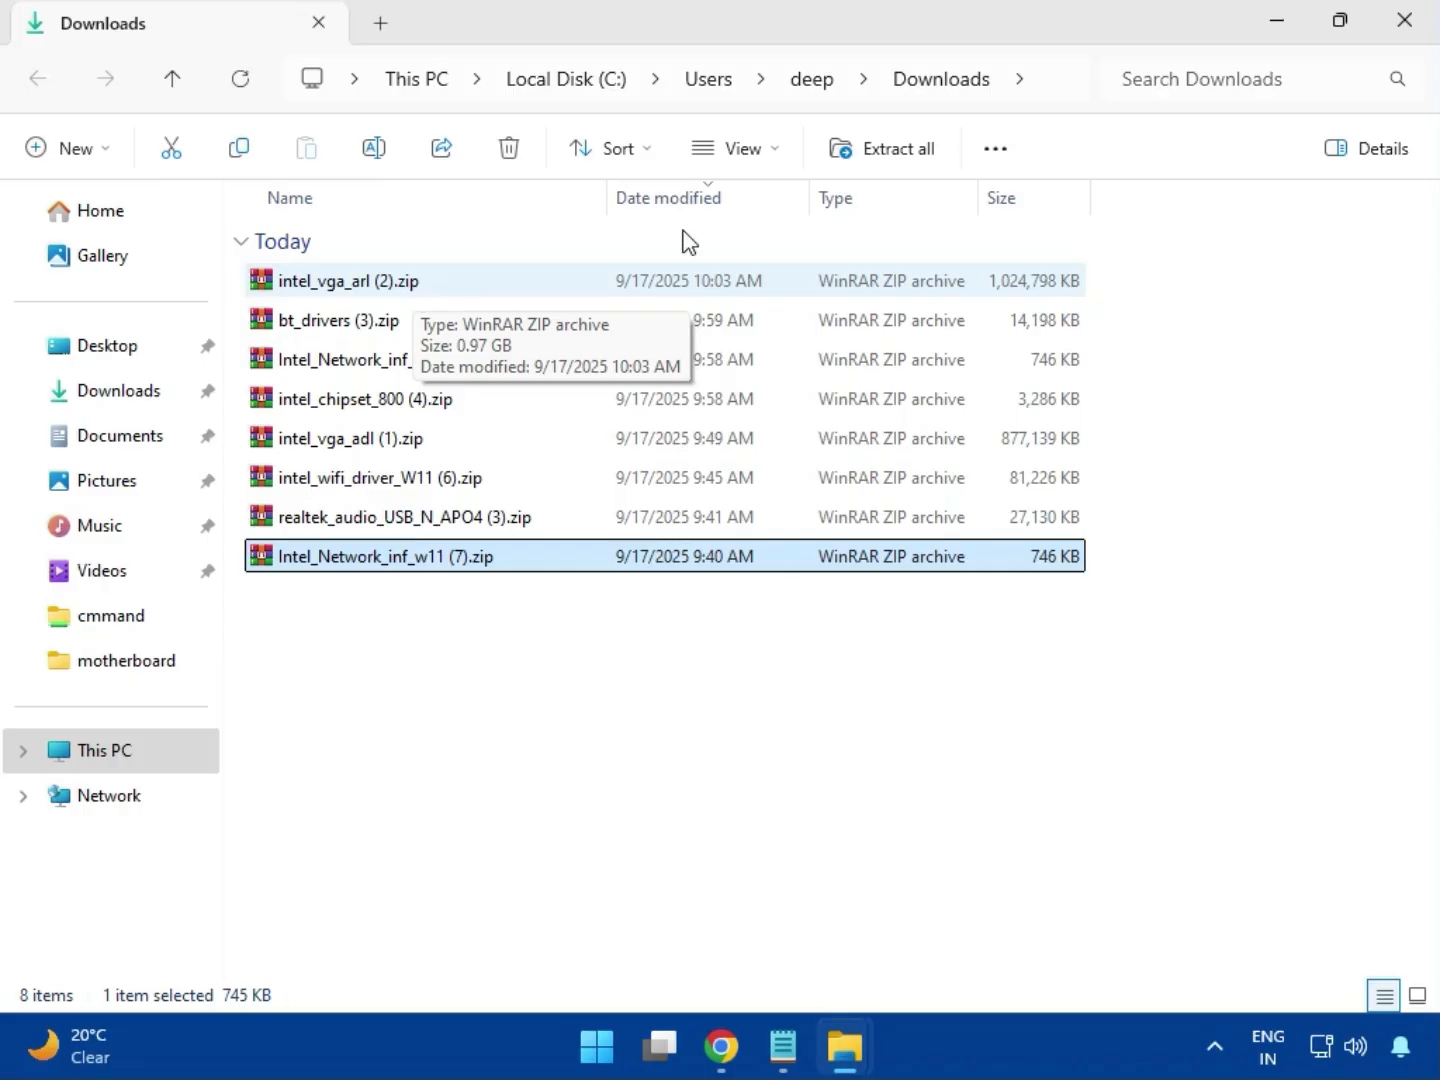
click(1404, 22)
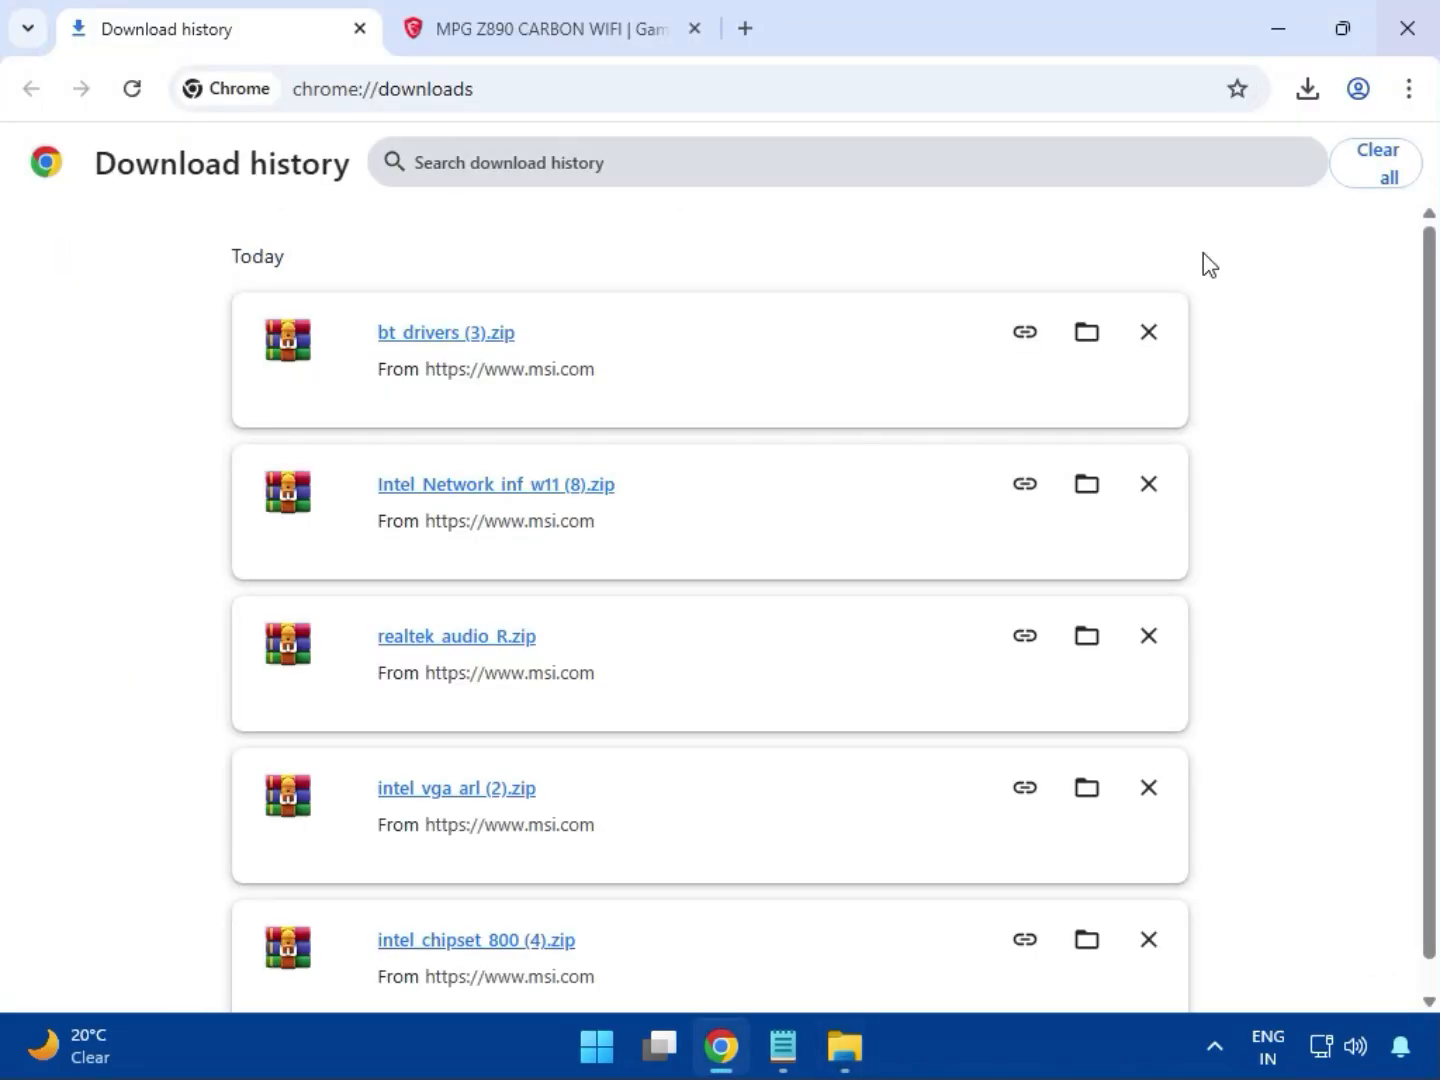